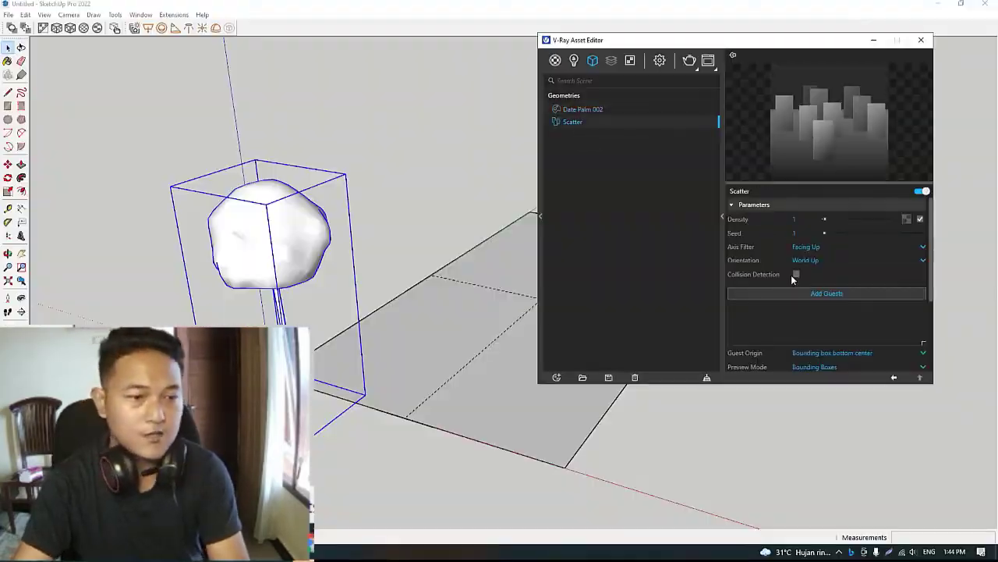
Add Date Palm 002 as a scatter guest and set the scatter density to 0.5.
click(804, 293)
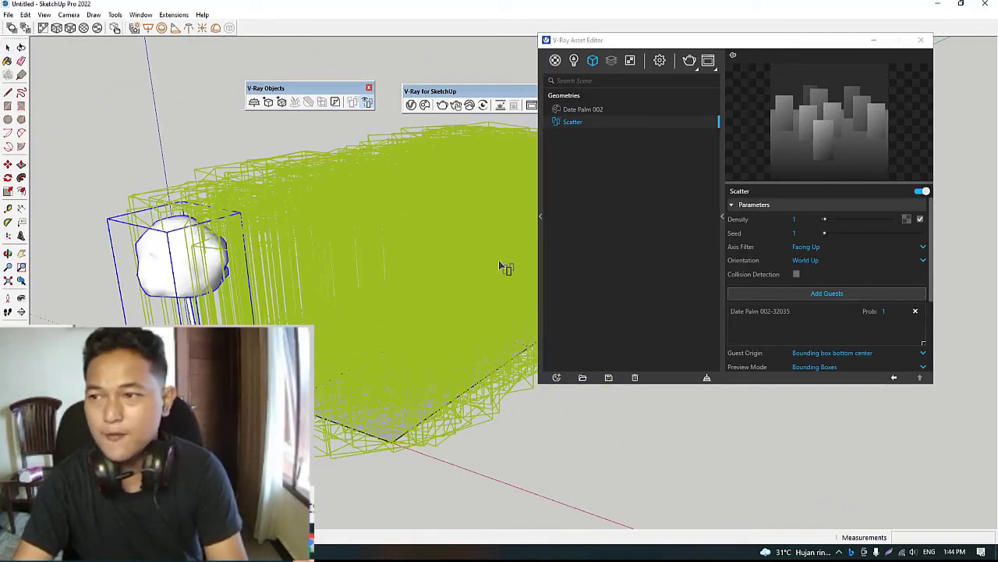
double_click(798, 220)
text(0.5)
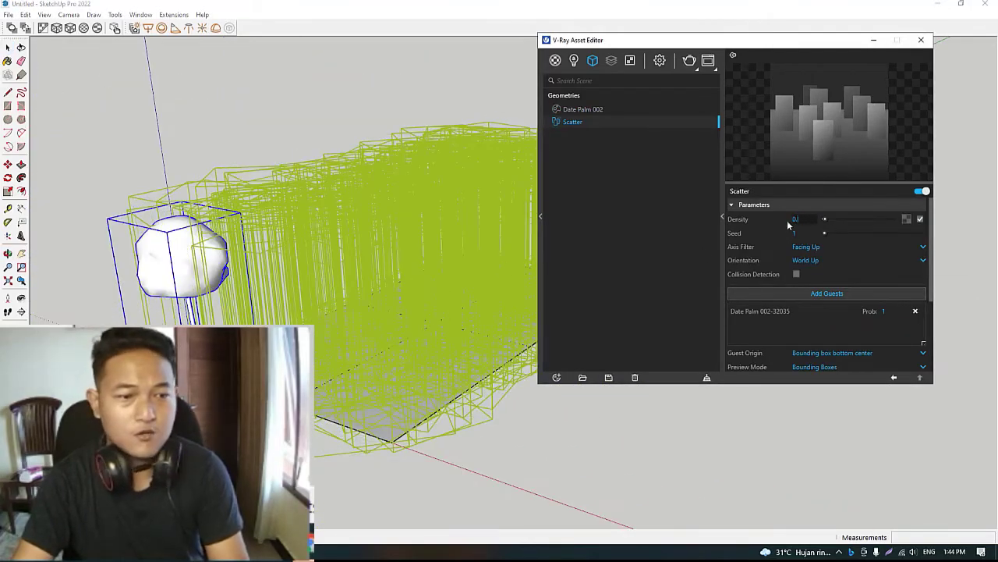
key(Return)
scroll(479, 301, up, 3)
click(660, 60)
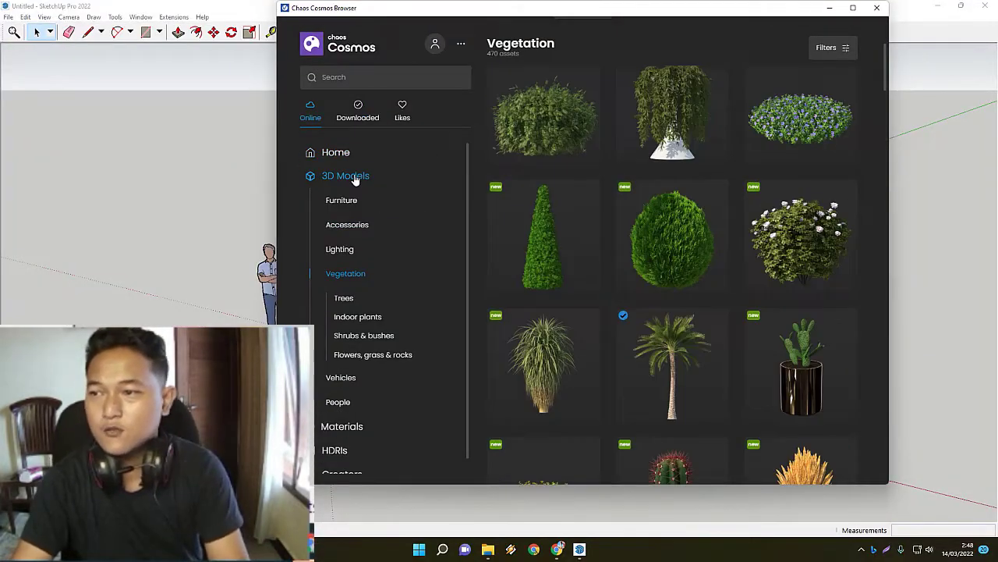
Browse the downloaded 3D models and materials, then the online Materials library, and close Cosmos.
click(358, 109)
click(345, 176)
click(342, 351)
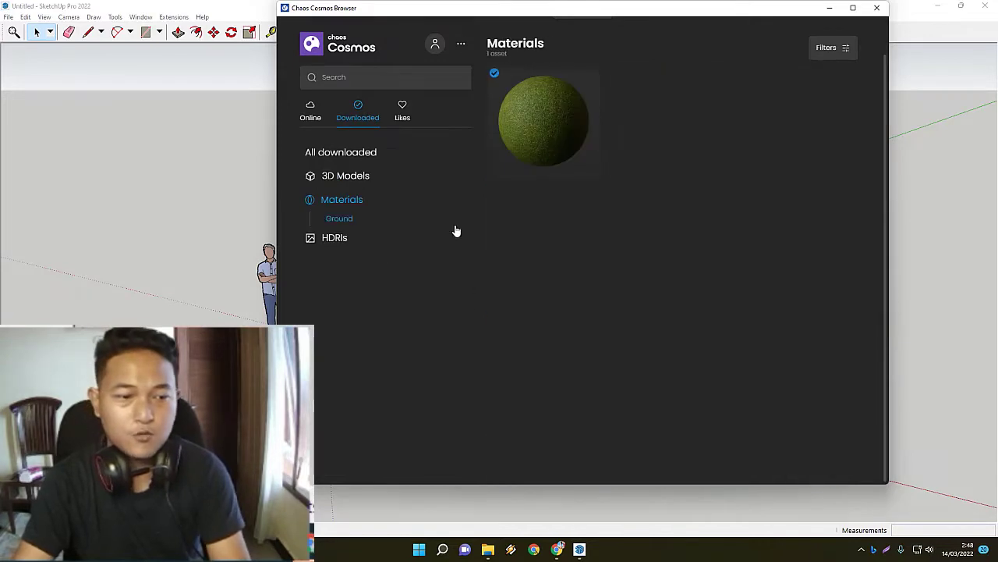
click(340, 218)
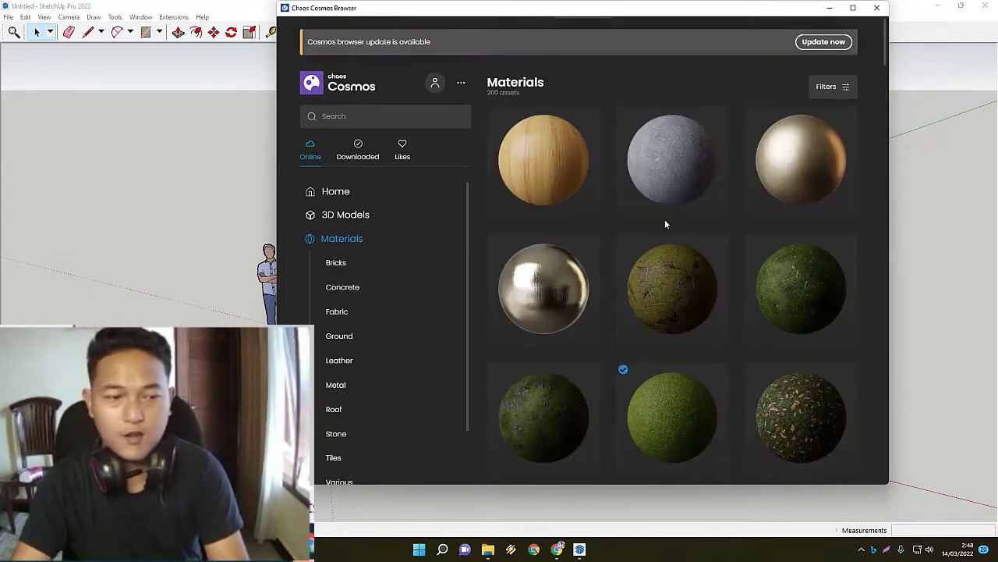
mouse_move(671, 163)
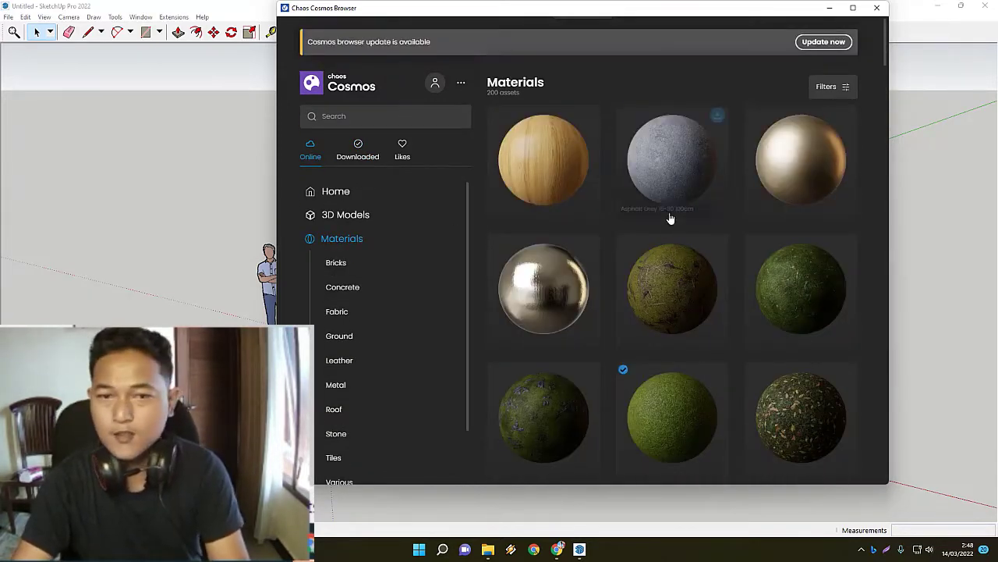
scroll(655, 211, down, 5)
click(877, 10)
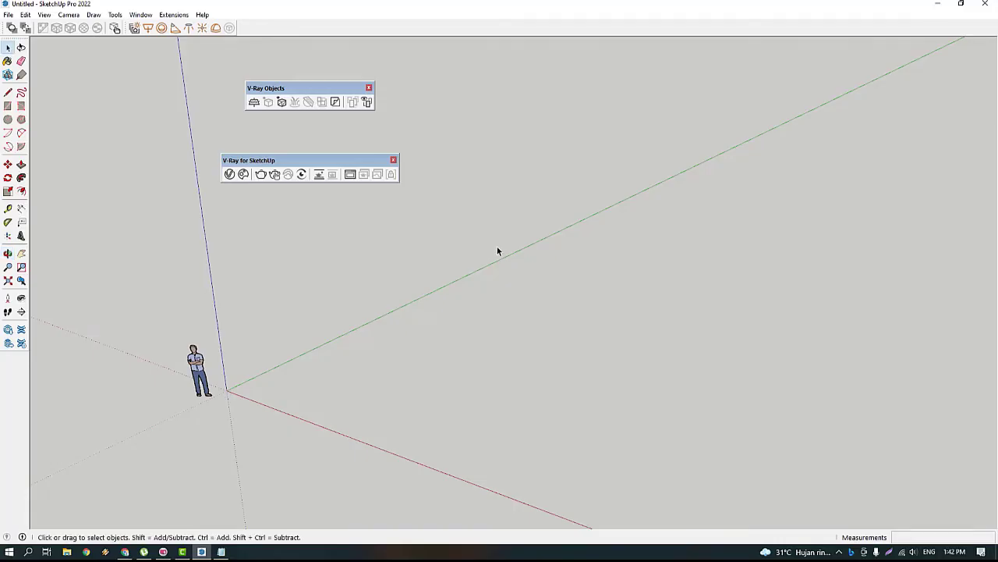
Frame the view around the origin and move a V-Ray toolbar out of the way.
middle_drag(496, 252, 421, 260)
scroll(420, 260, up, 2)
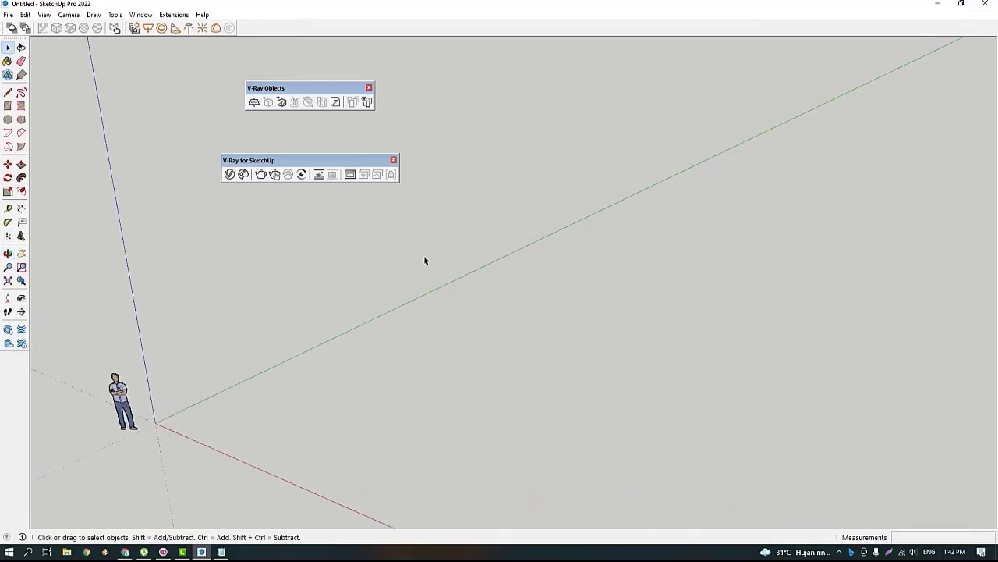
scroll(418, 254, down, 1)
scroll(415, 257, down, 1)
scroll(413, 264, down, 1)
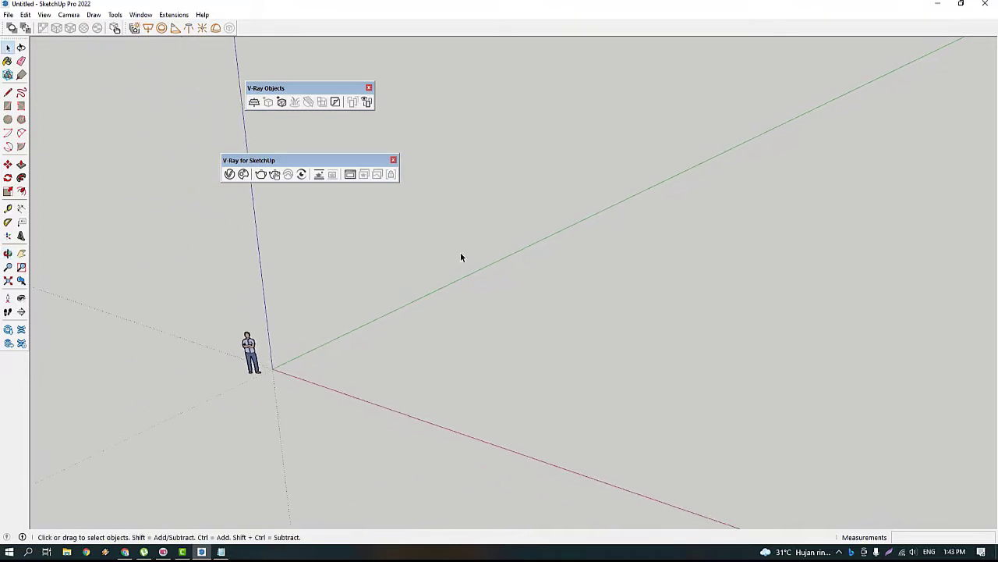
scroll(459, 257, up, 2)
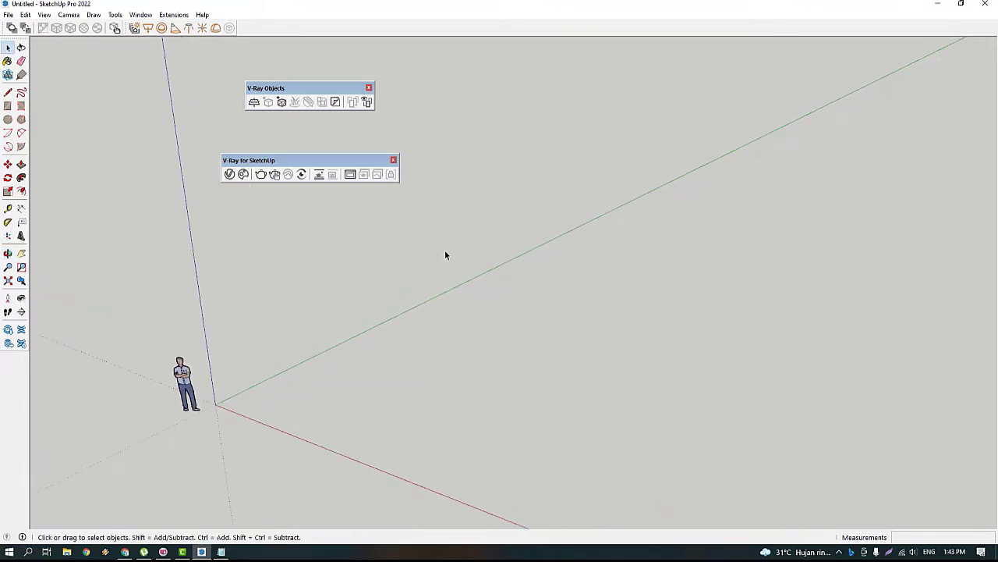
drag(336, 161, 516, 92)
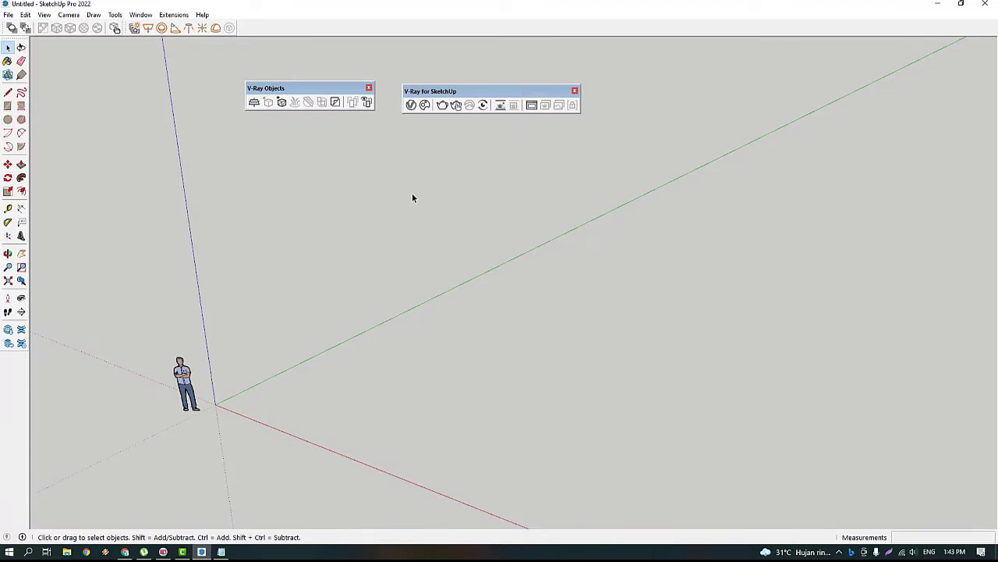
middle_drag(386, 199, 325, 282)
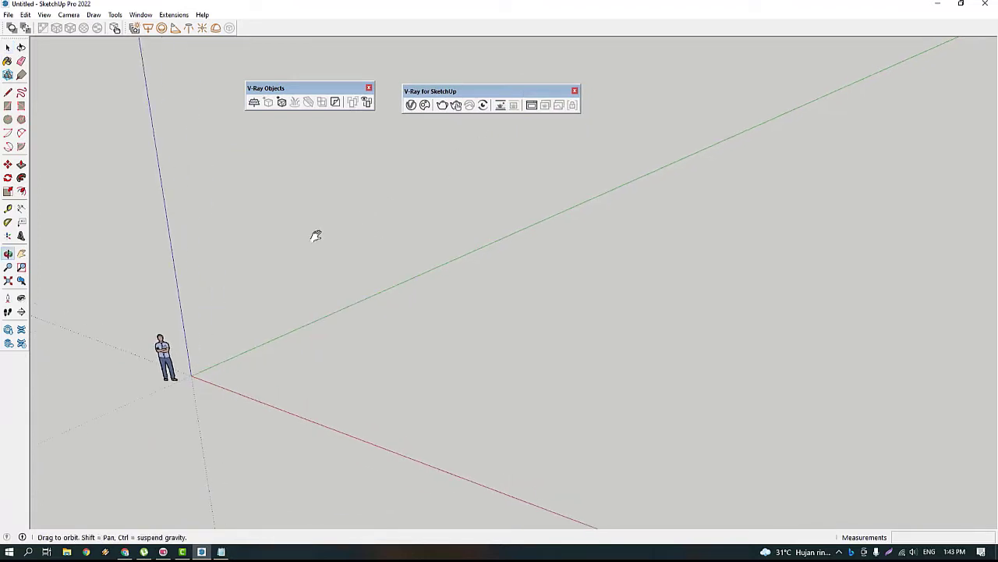
Draw a rectangular ground plane starting at the axes origin.
key(r)
click(191, 376)
scroll(234, 363, down, 1)
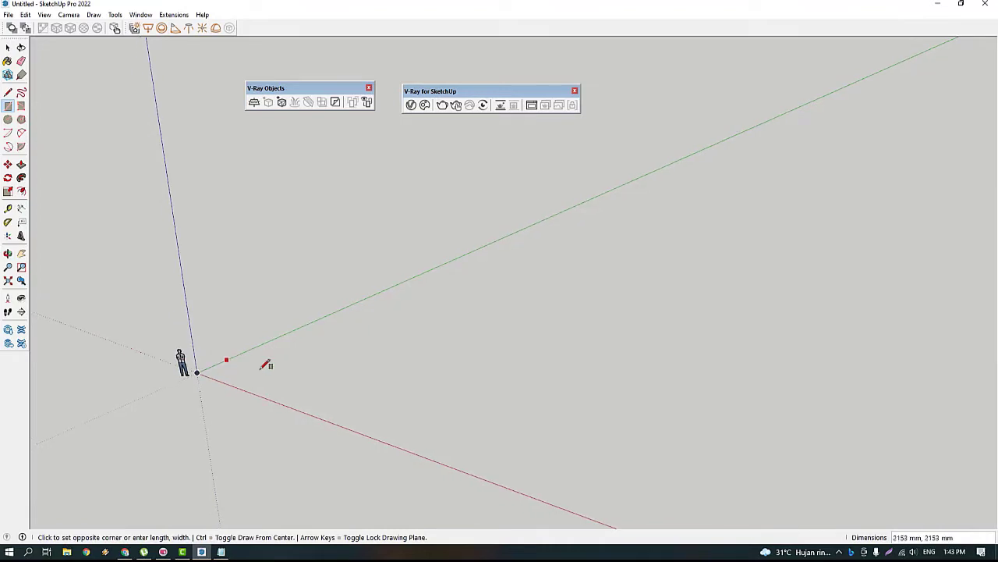
scroll(312, 347, down, 1)
click(597, 292)
key(space)
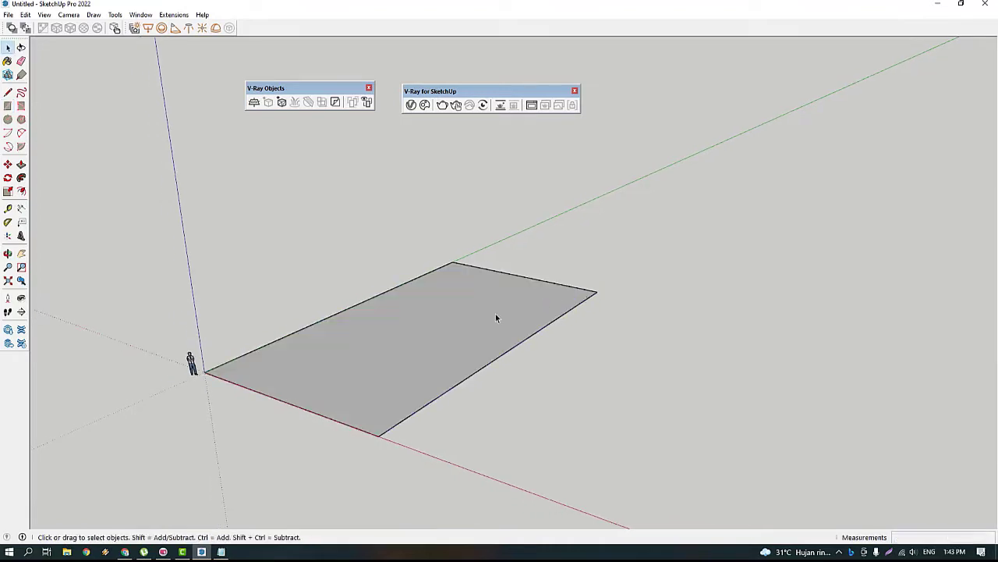
click(411, 352)
middle_drag(411, 352, 407, 349)
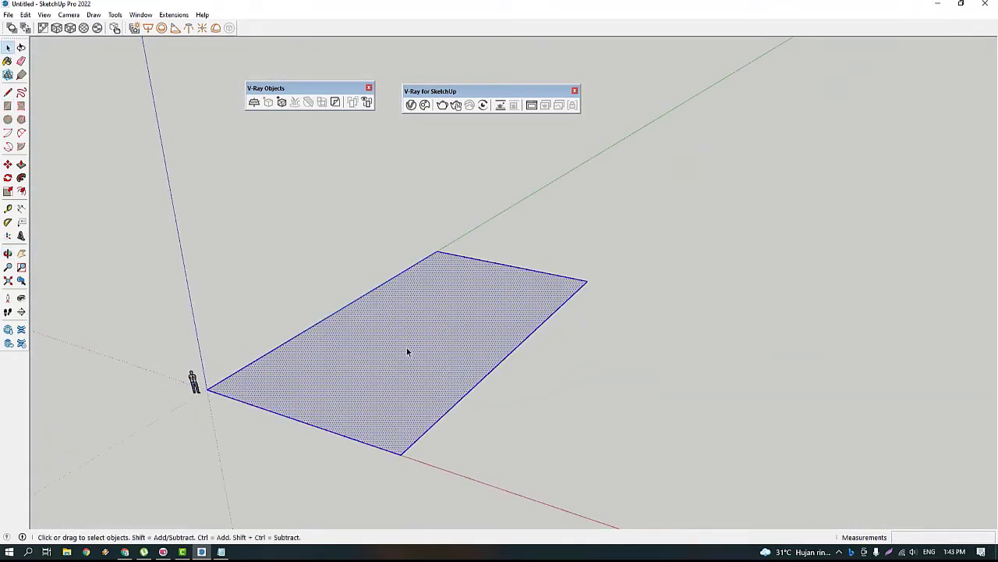
Group the rectangle and apply a V-Ray Scatter over it.
right_click(406, 351)
click(456, 236)
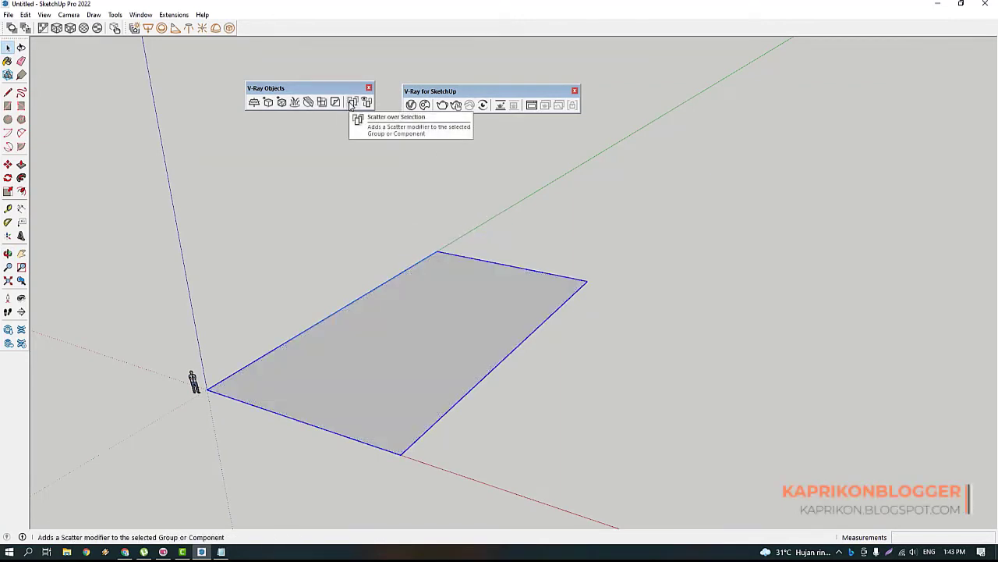
click(351, 103)
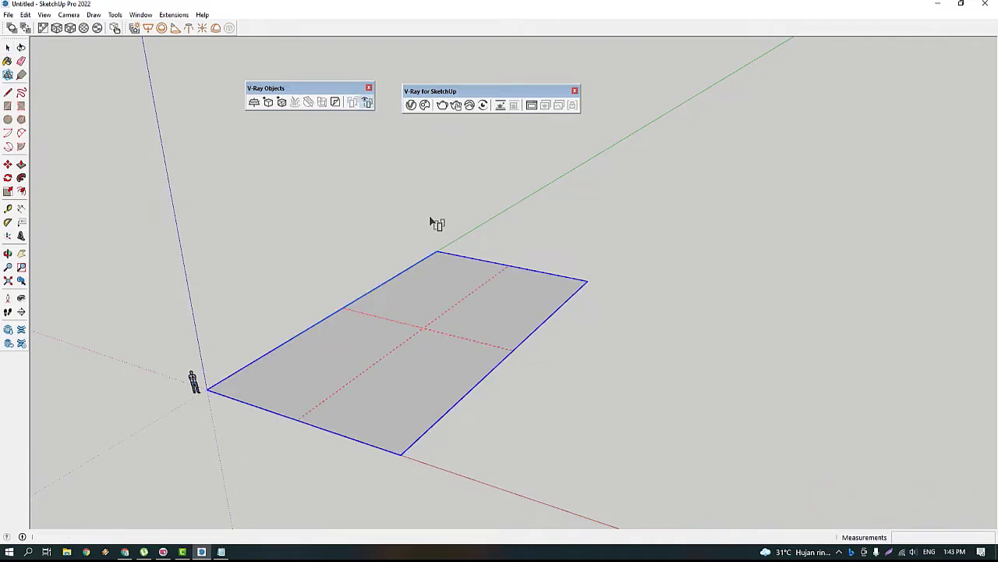
key(space)
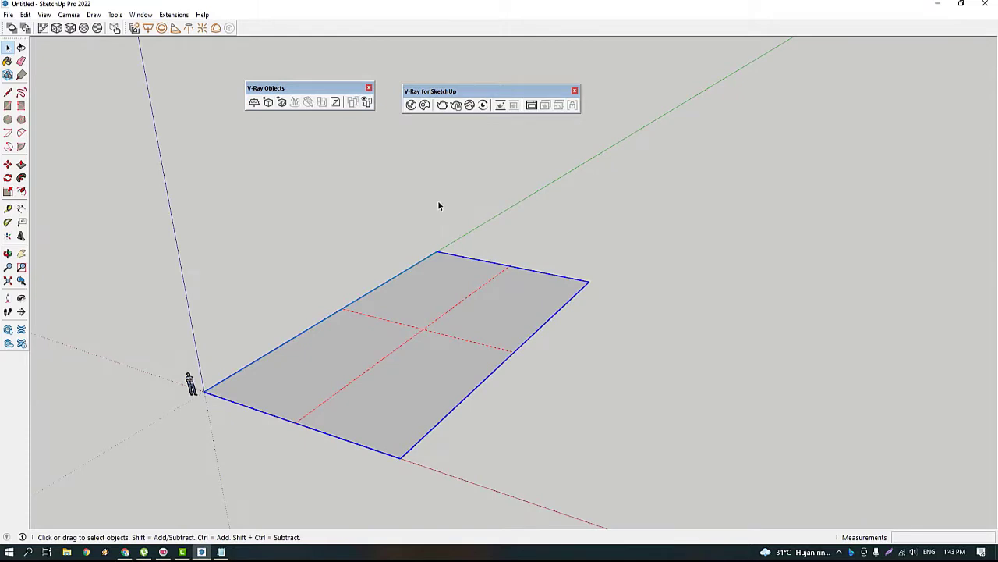
Open Chaos Cosmos and filter to the downloaded Vegetation > Trees models.
click(425, 104)
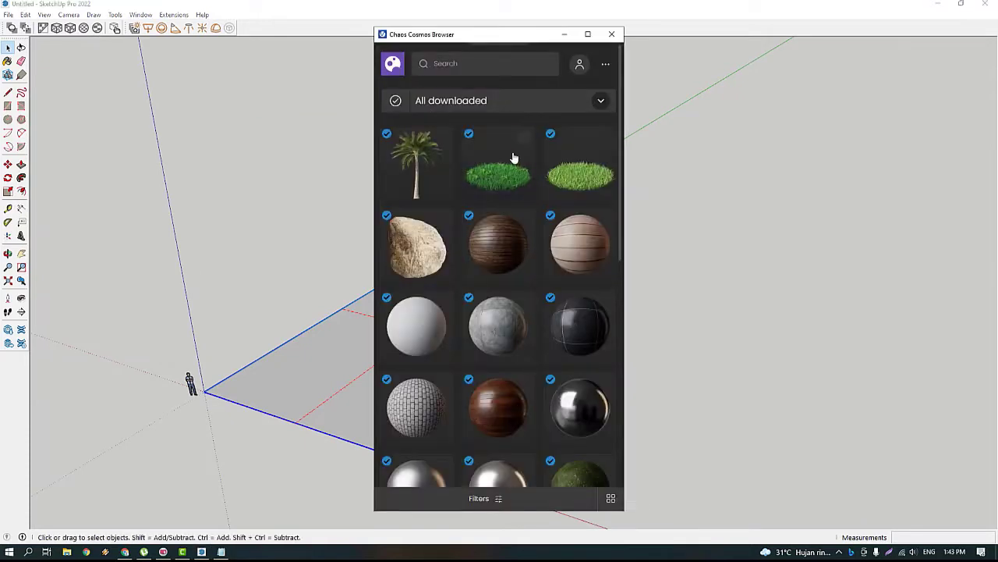
click(469, 103)
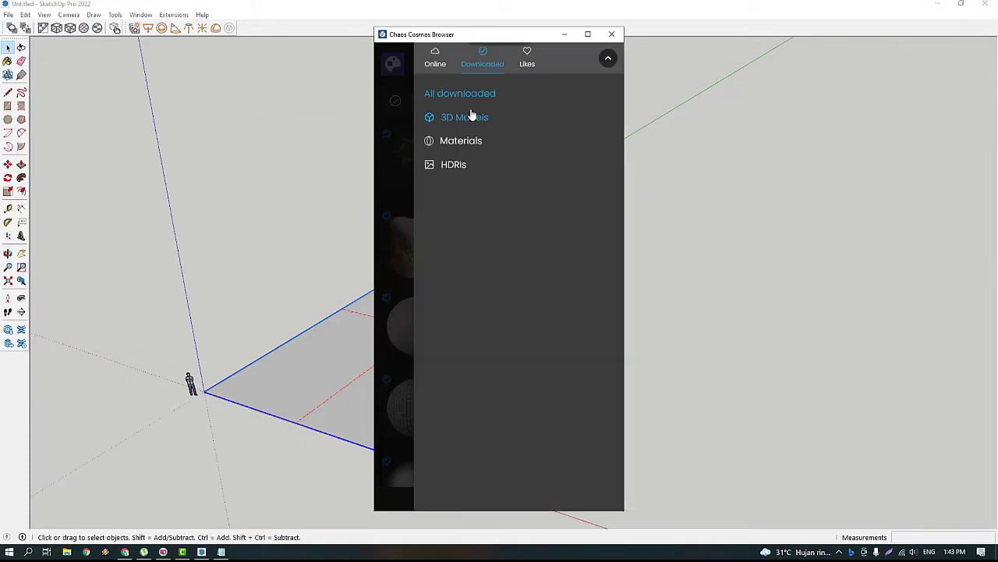
click(408, 49)
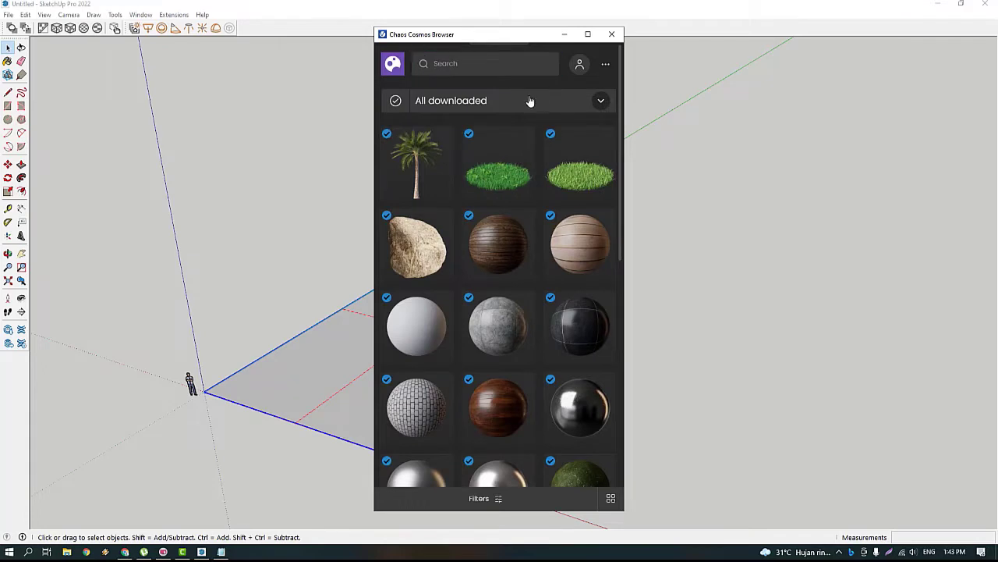
click(395, 102)
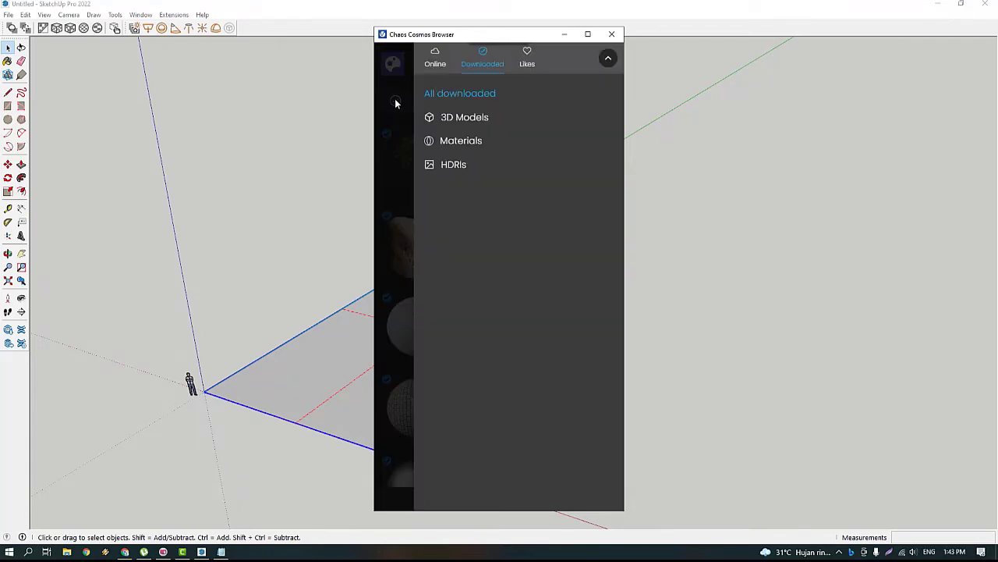
click(453, 125)
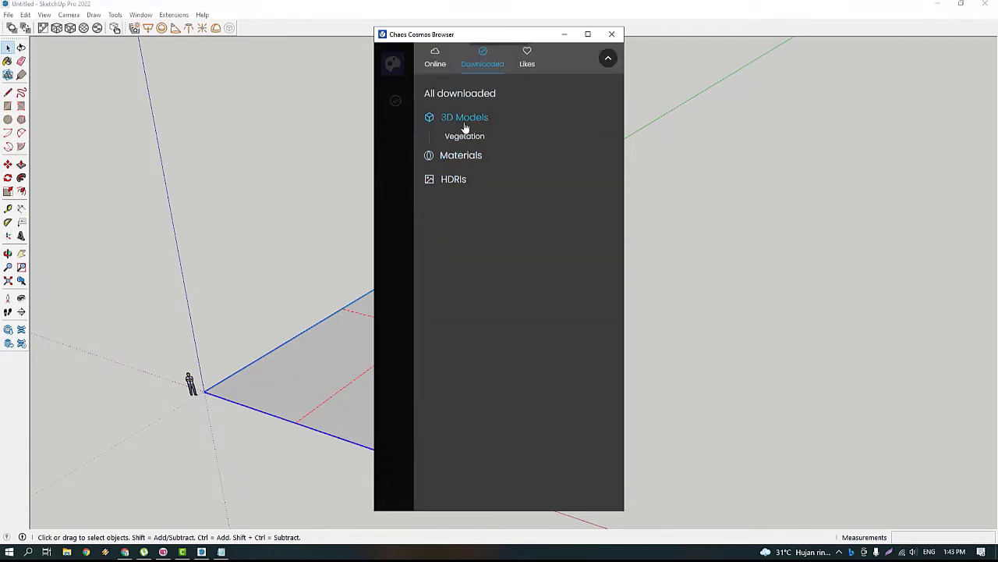
click(467, 142)
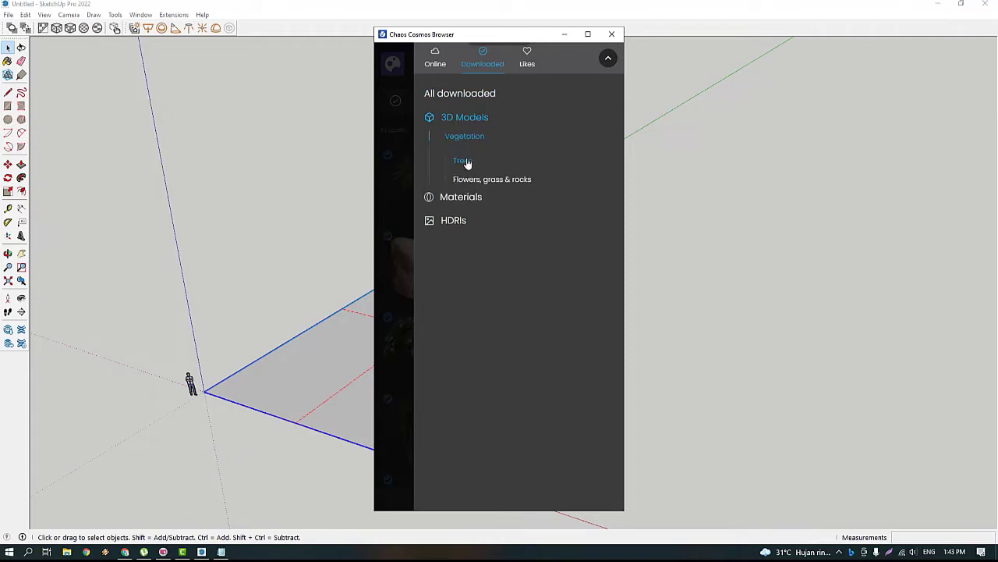
click(464, 161)
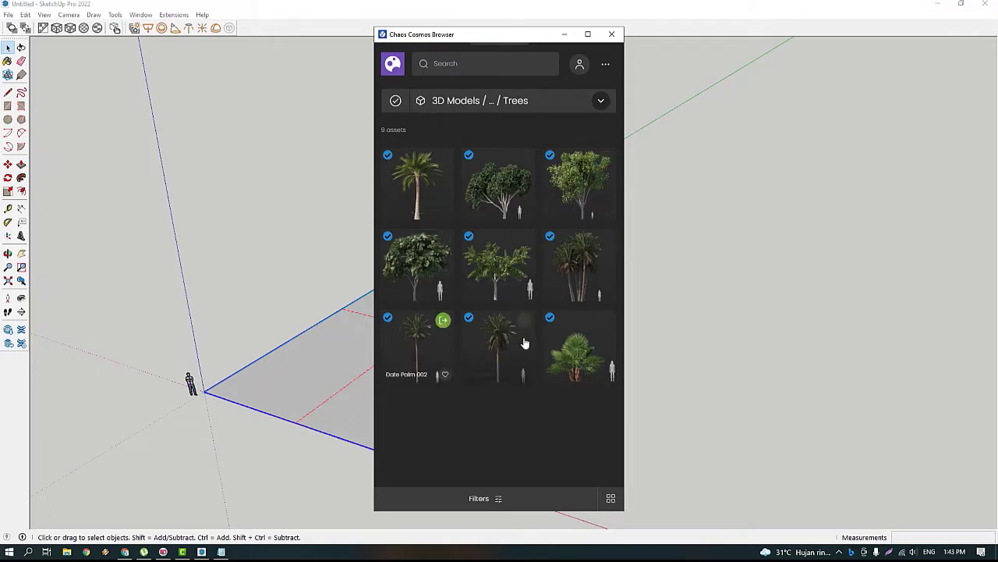
Import Date Palm 002 and place it beside the ground plane.
click(442, 320)
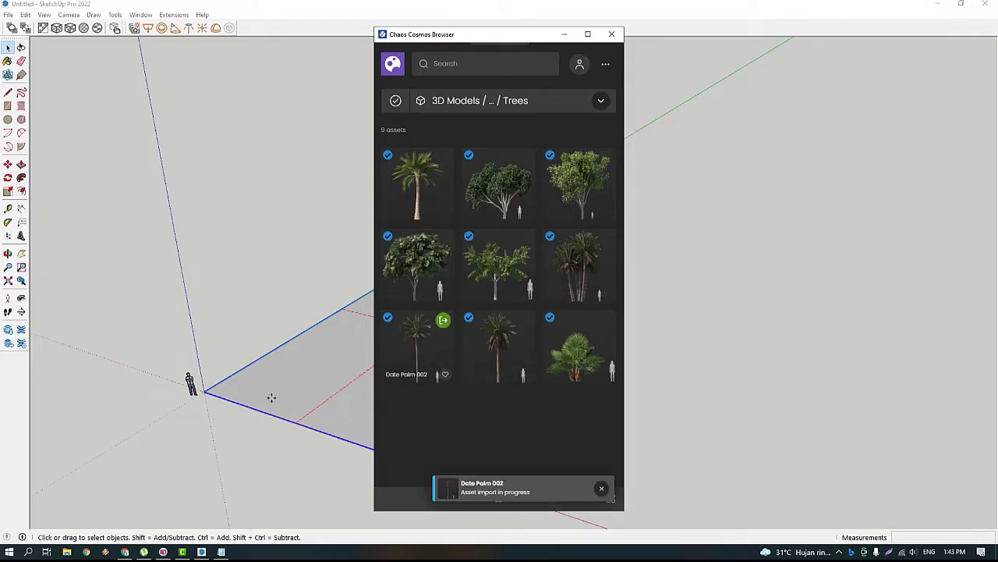
click(230, 413)
mouse_move(264, 405)
middle_down()
mouse_move(274, 392)
mouse_move(366, 374)
middle_up()
In the V-Ray Asset Editor's Geometries list, preview Date Palm 002, then select the Scatter entry.
click(411, 104)
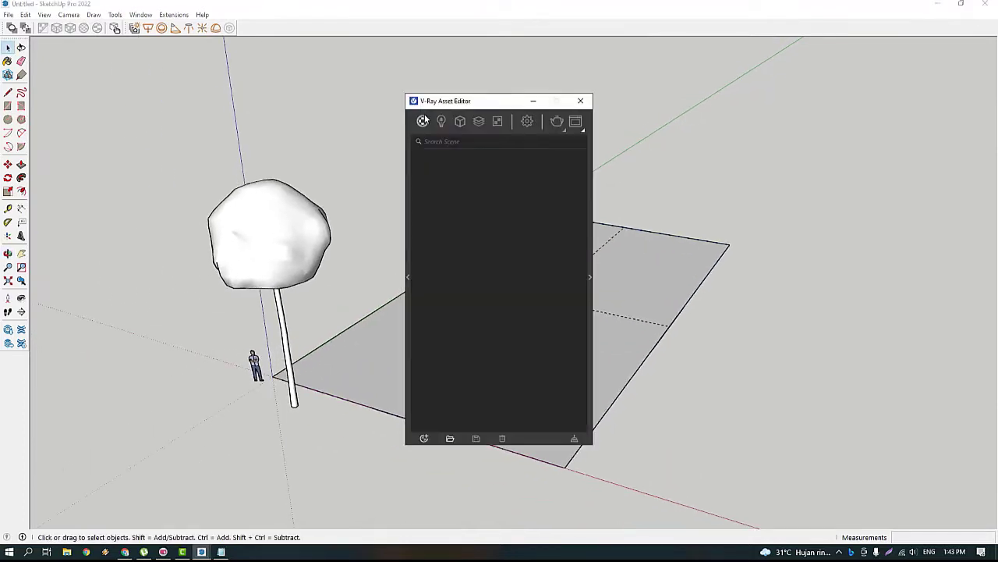
drag(476, 101, 608, 40)
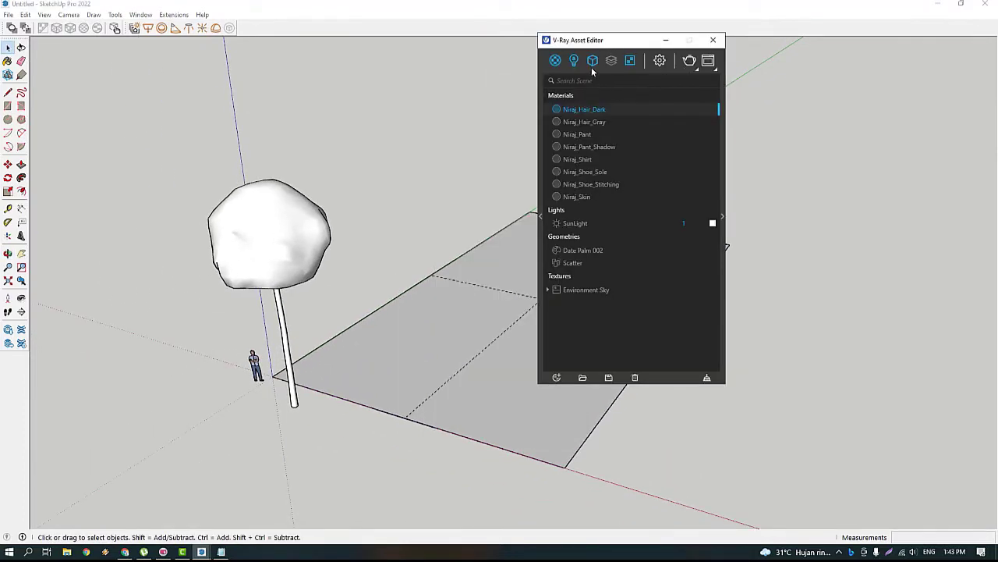
click(596, 67)
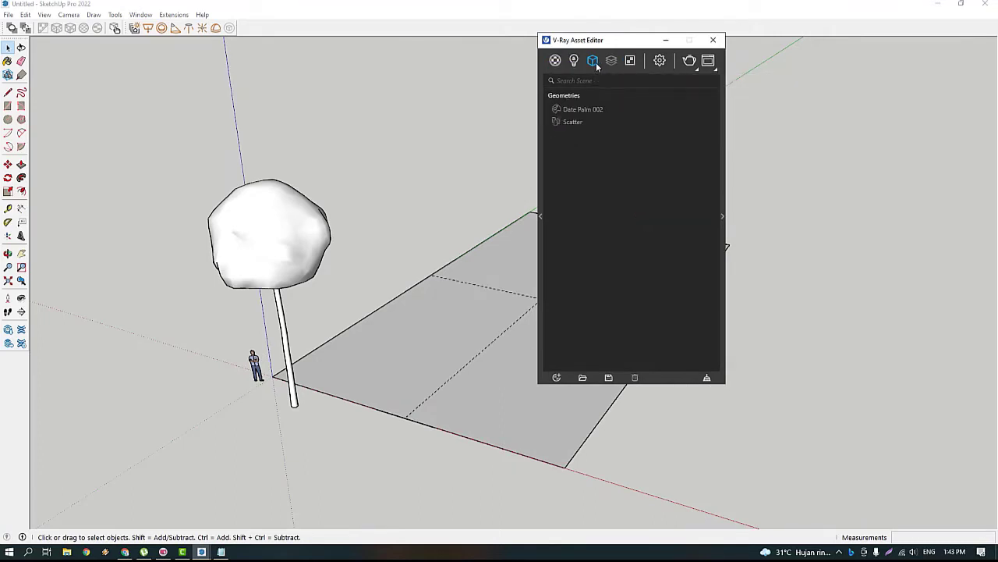
click(293, 219)
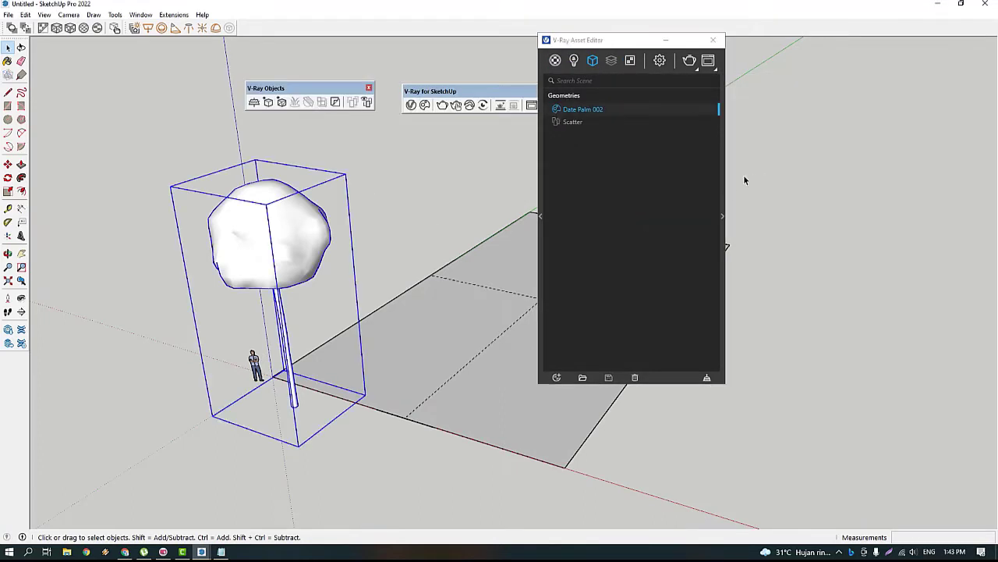
click(723, 216)
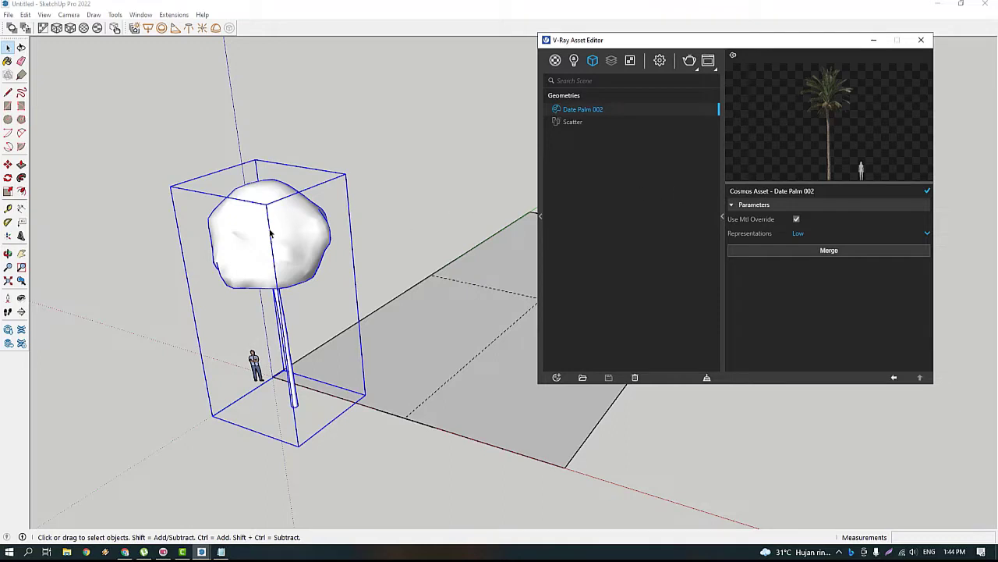
click(577, 126)
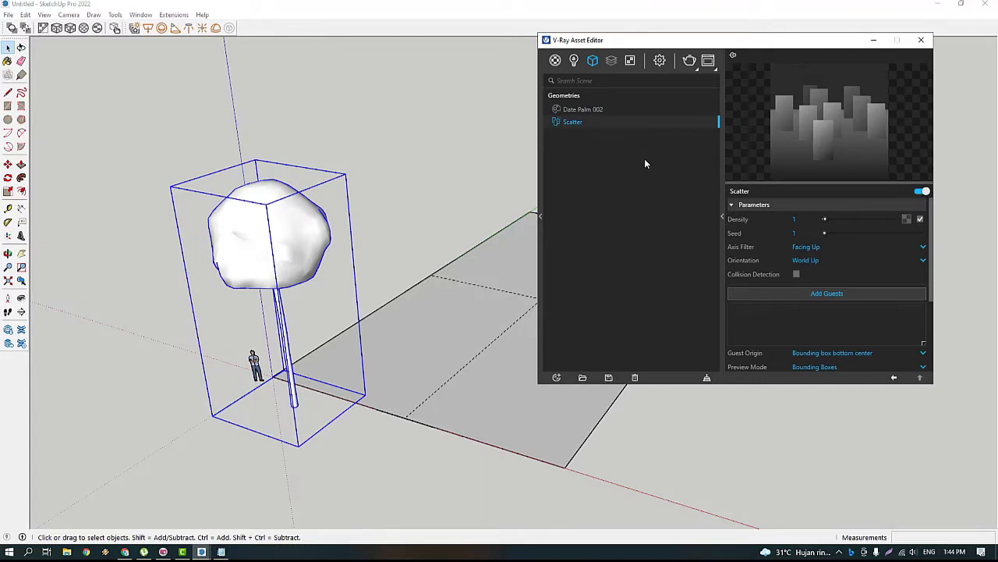
Add Date Palm 002 as the Scatter's guest.
click(803, 294)
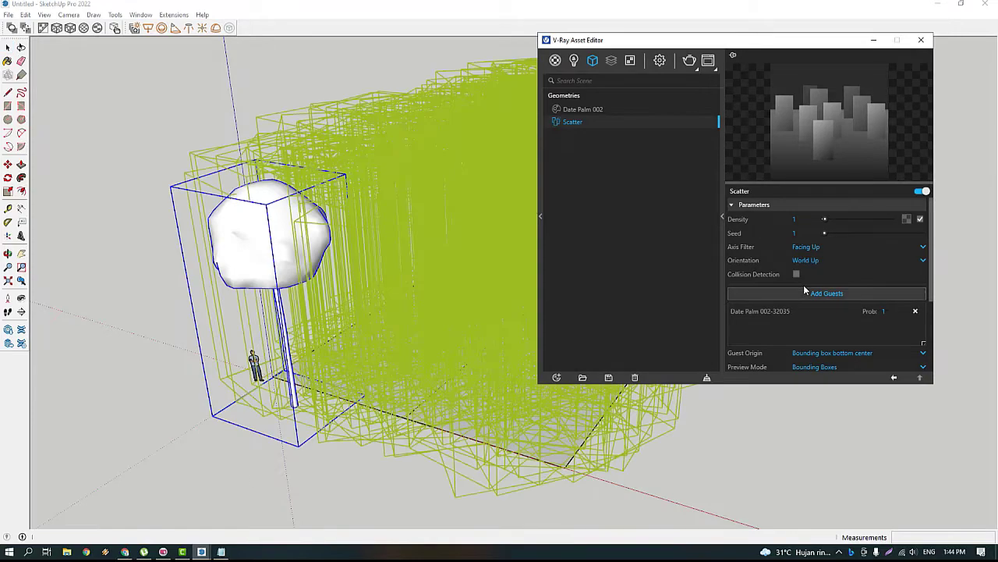
scroll(468, 305, up, 2)
scroll(334, 318, up, 2)
scroll(334, 318, up, 2)
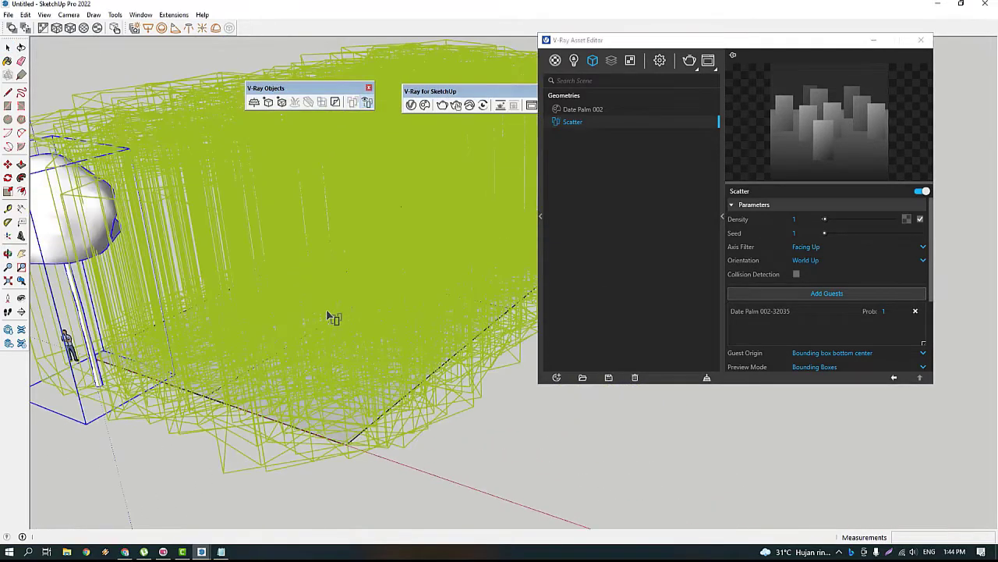
scroll(394, 358, down, 1)
scroll(394, 358, down, 2)
scroll(390, 315, down, 1)
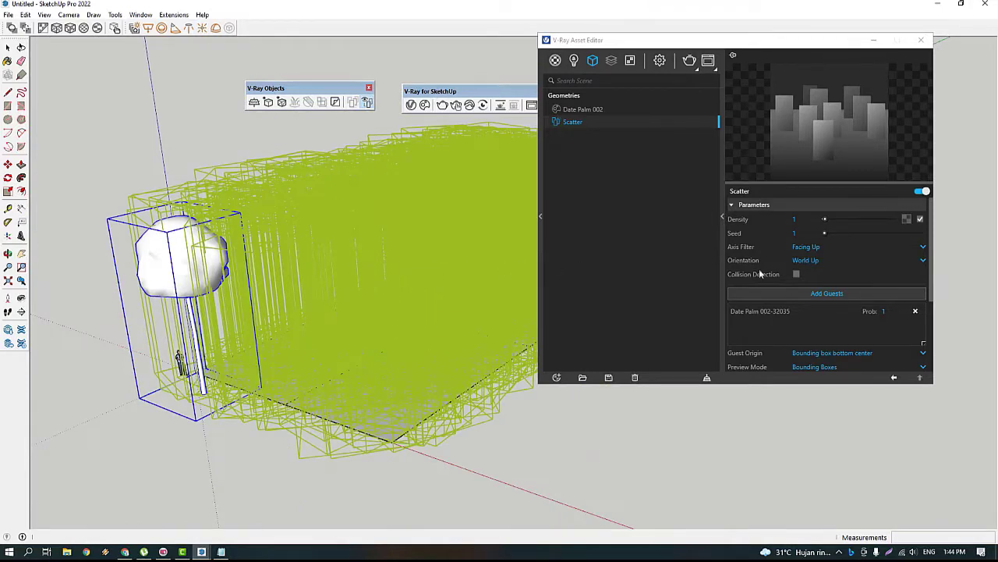
Set the scatter density to 0.5, then lower it to 0.05.
click(806, 221)
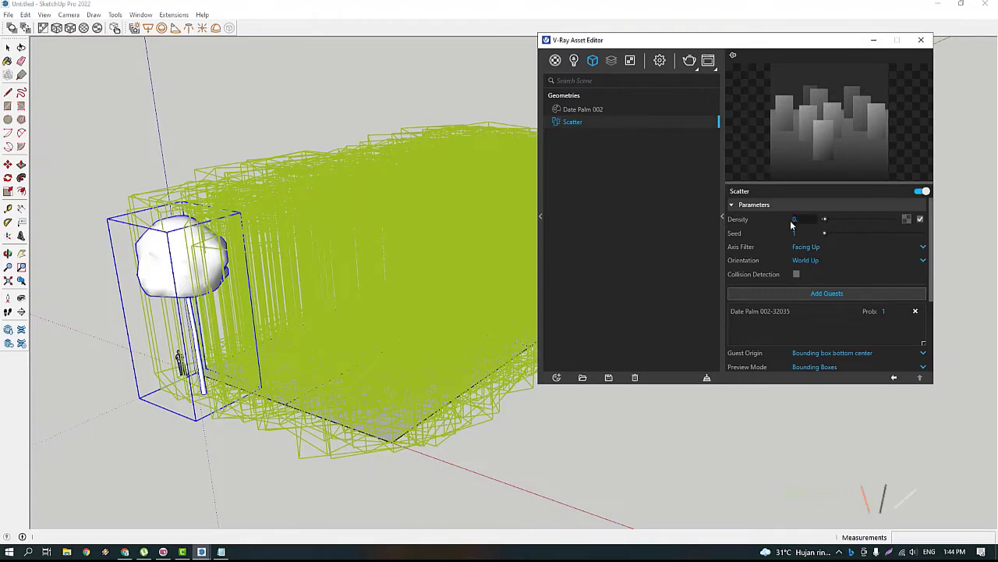
text(0.5)
key(Return)
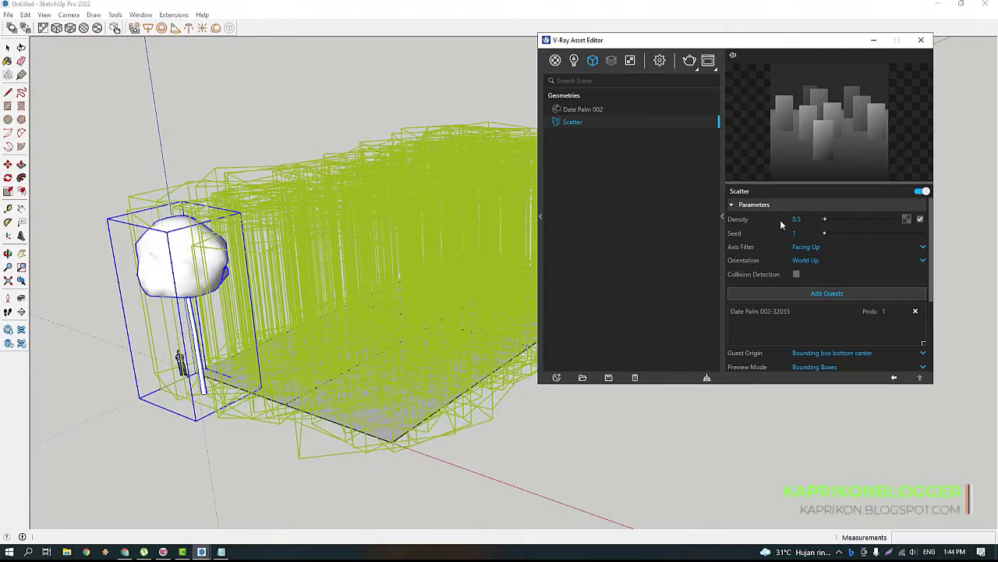
click(787, 220)
text(0.05)
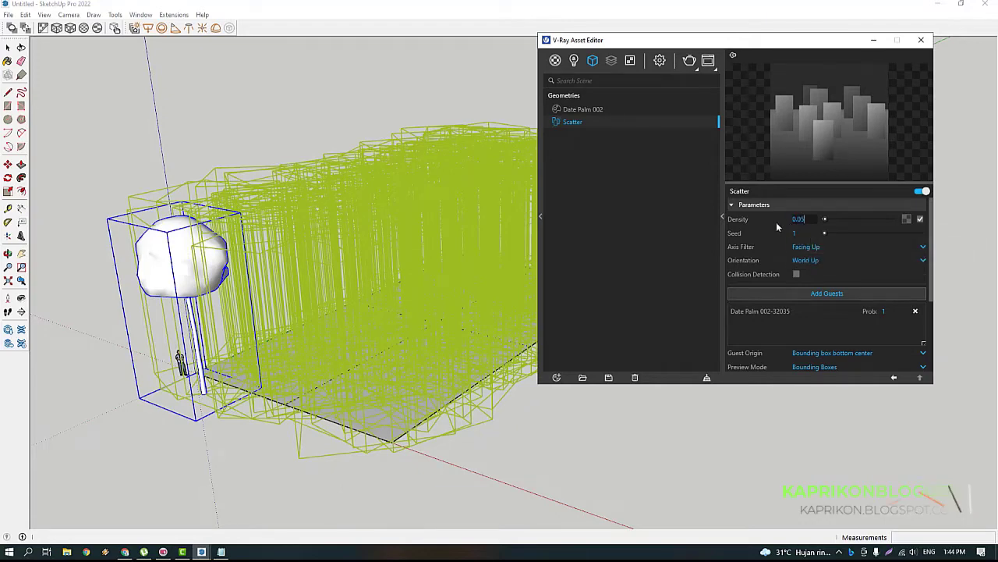
key(Return)
mouse_move(468, 306)
middle_down()
mouse_move(407, 289)
mouse_move(338, 318)
mouse_move(379, 312)
middle_up()
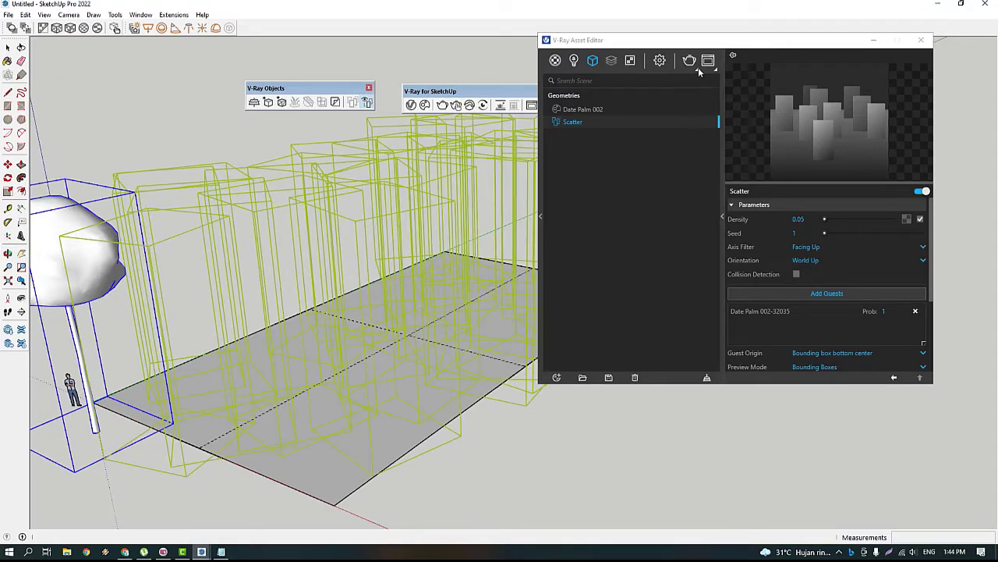
Show the V-Ray render settings with the Render Output and Environment sections expanded.
click(696, 67)
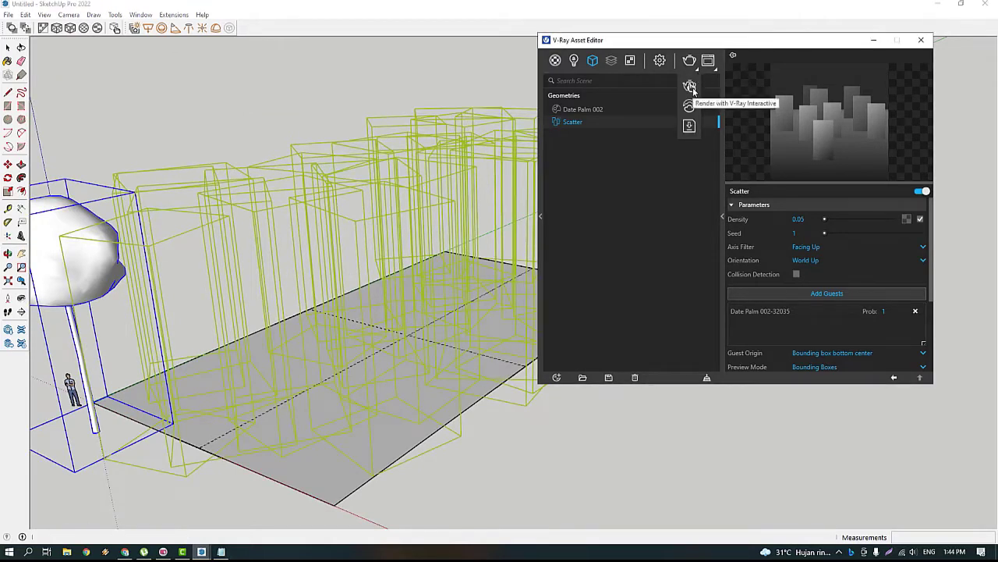
click(660, 61)
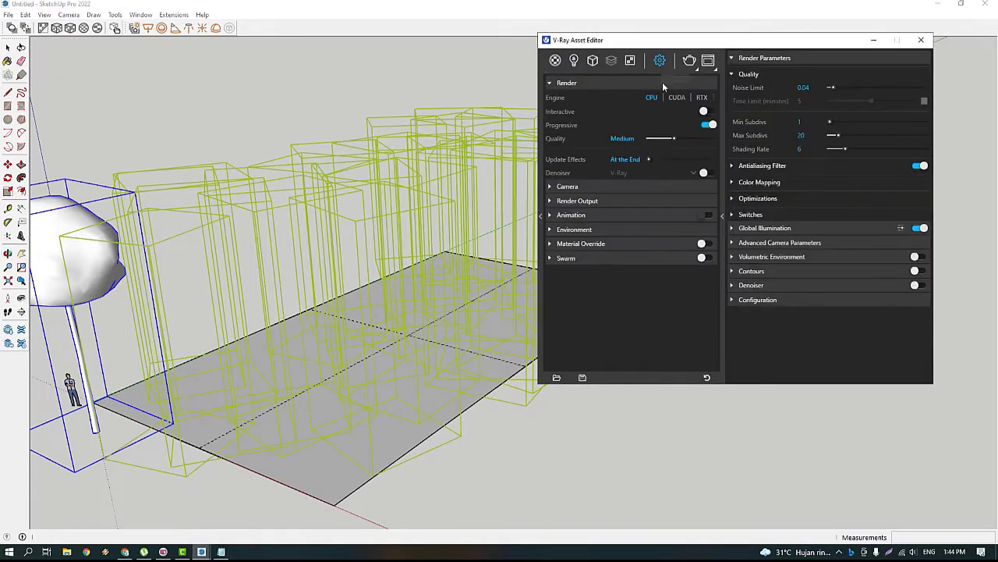
click(602, 202)
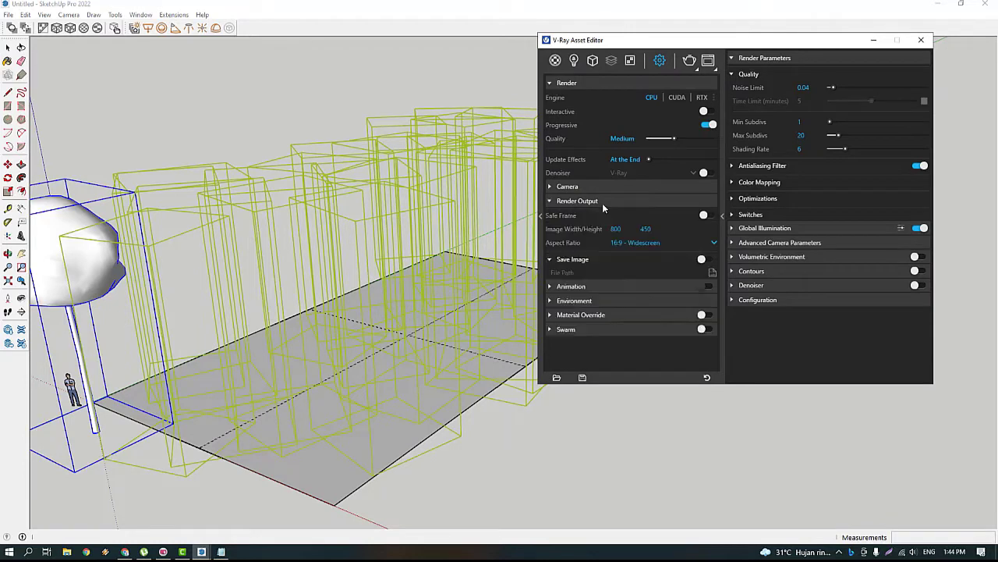
click(596, 285)
click(588, 286)
click(603, 301)
click(693, 315)
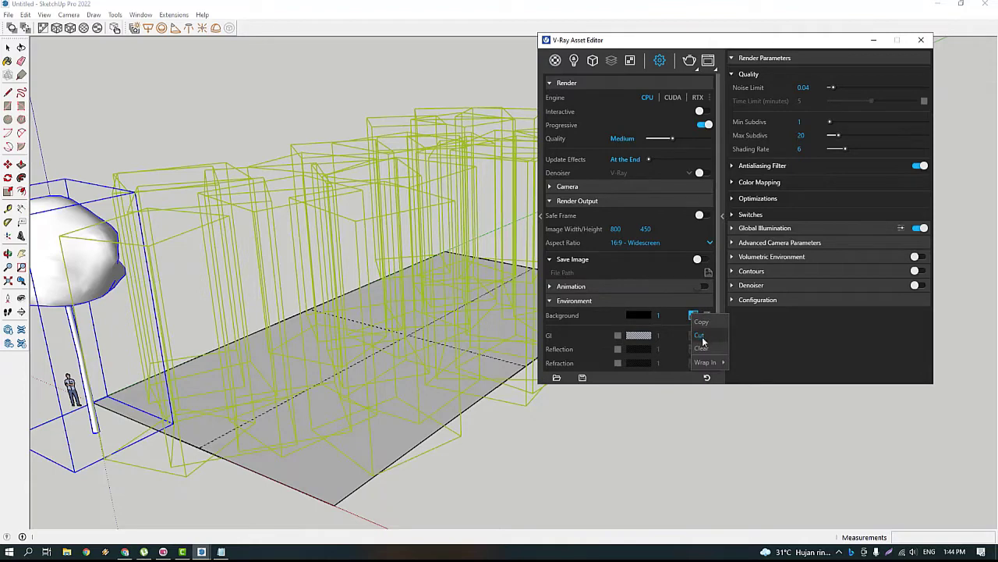
click(703, 351)
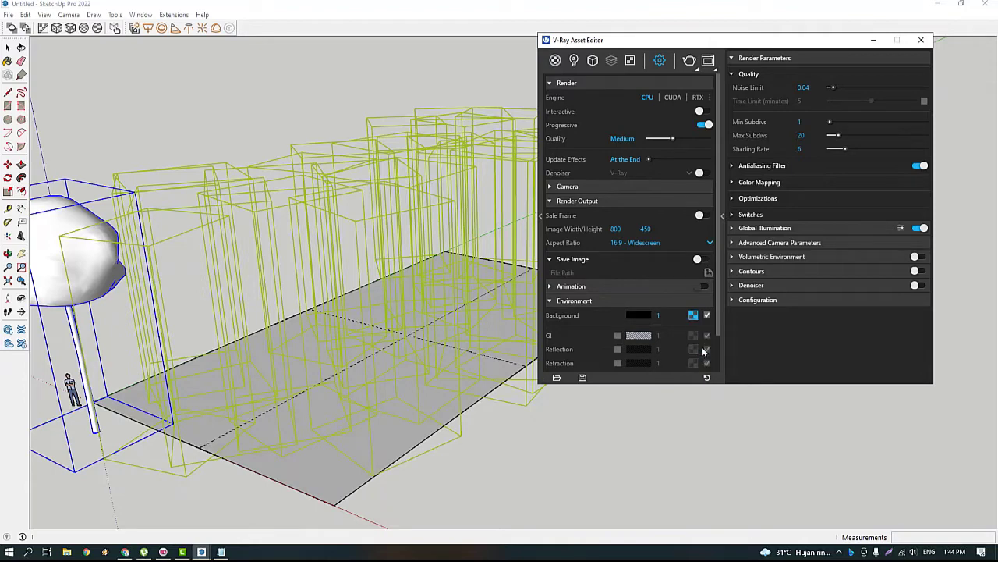
Start an interactive render of the palm scene and orbit to new viewing angles.
click(699, 110)
click(691, 66)
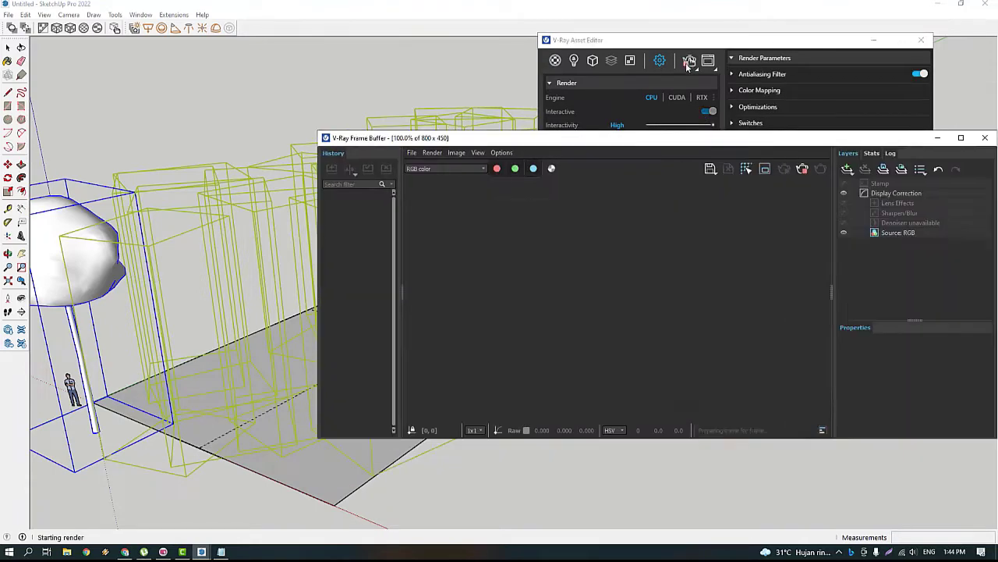
scroll(506, 343, up, 2)
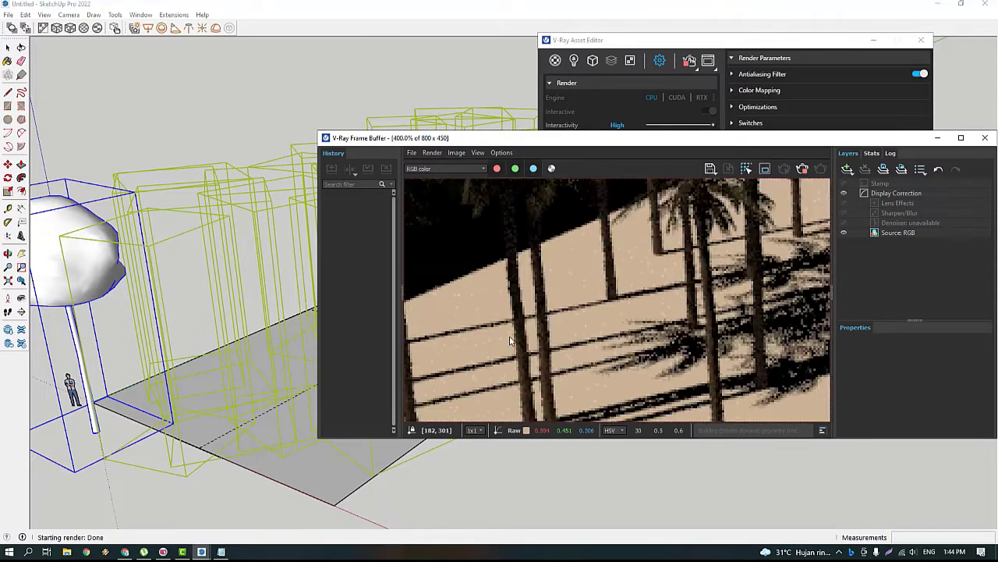
scroll(538, 328, down, 2)
scroll(571, 315, up, 1)
scroll(571, 314, down, 1)
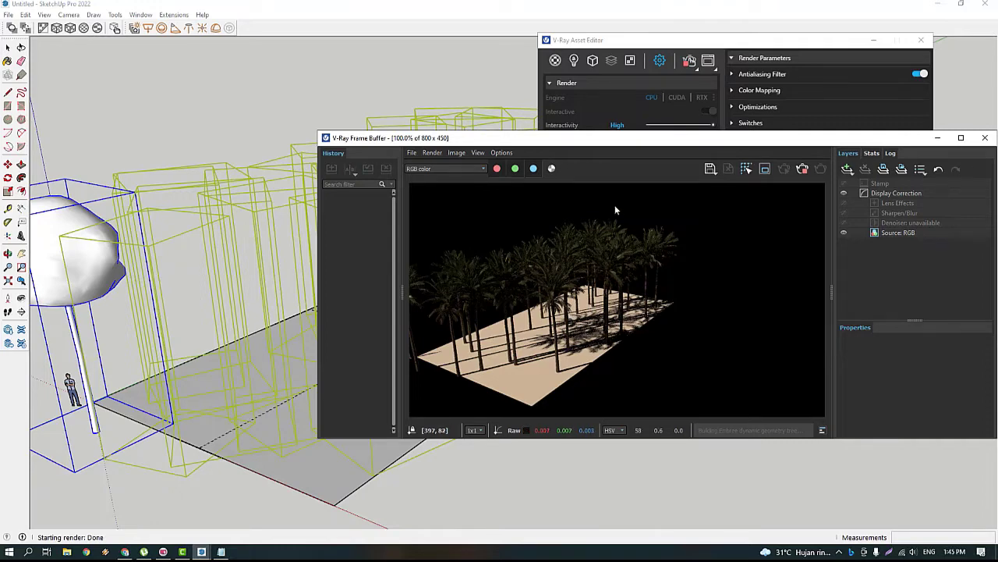
middle_drag(285, 301, 437, 349)
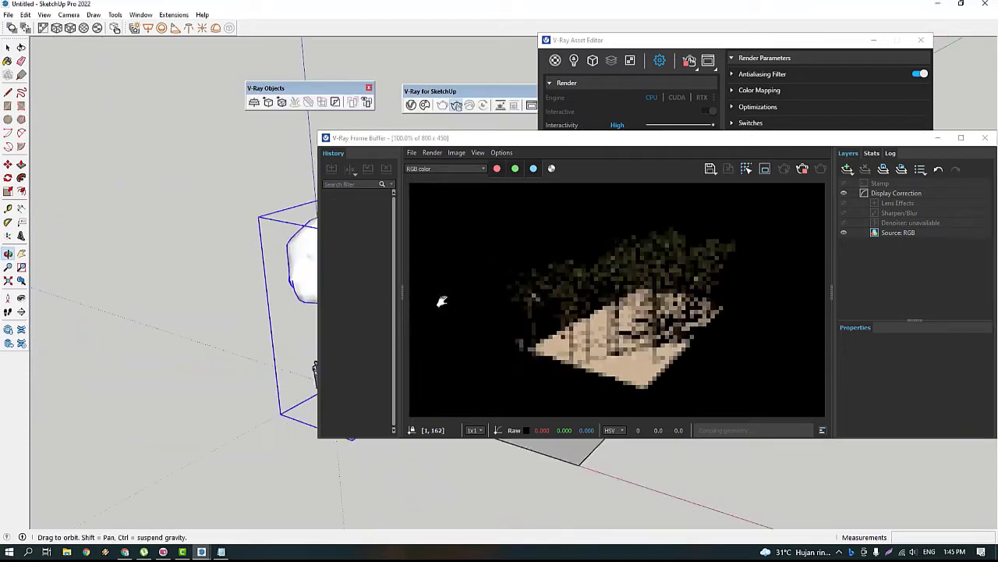
middle_drag(646, 468, 476, 415)
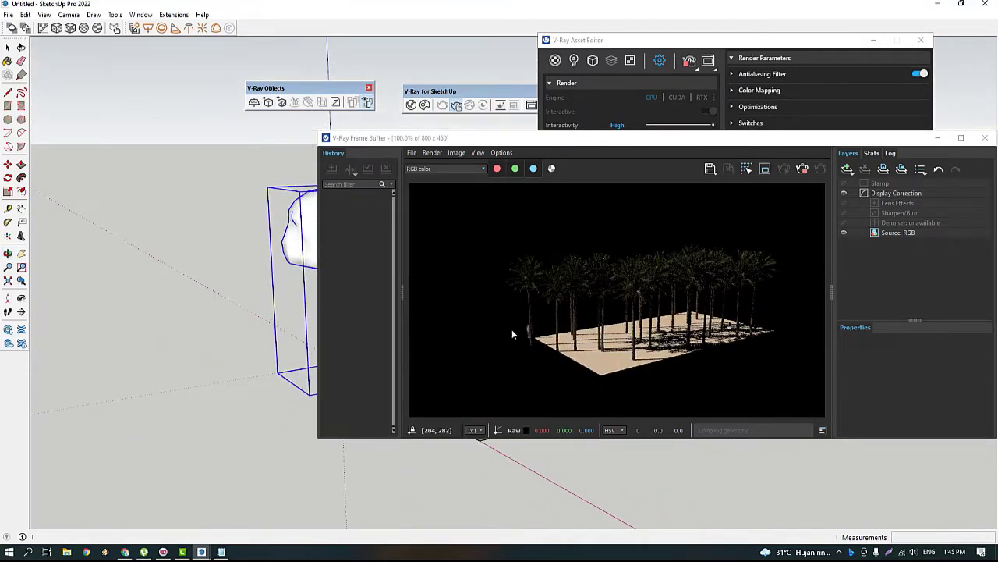
Stop the interactive render and close the Frame Buffer window.
drag(652, 142, 533, 94)
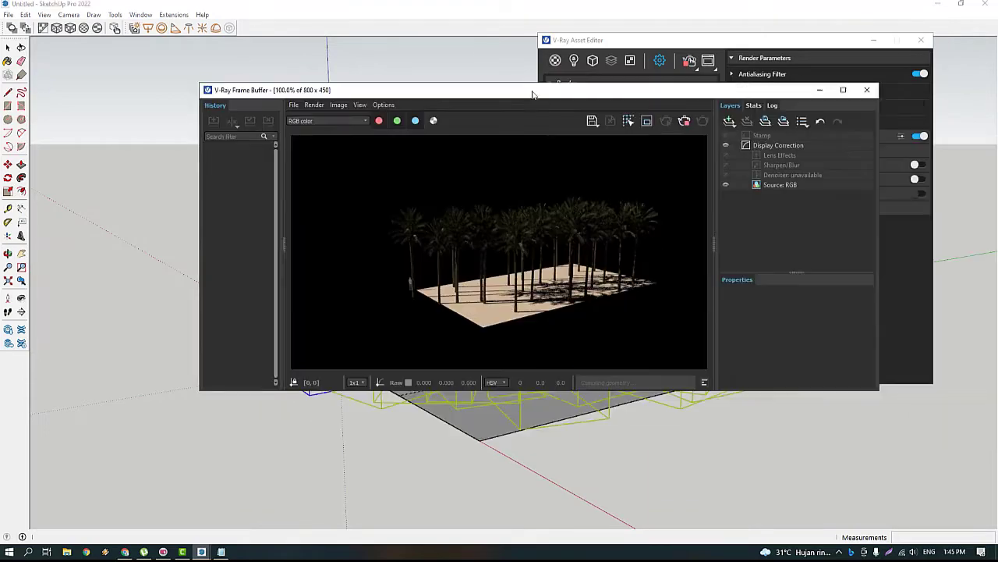
scroll(537, 422, up, 5)
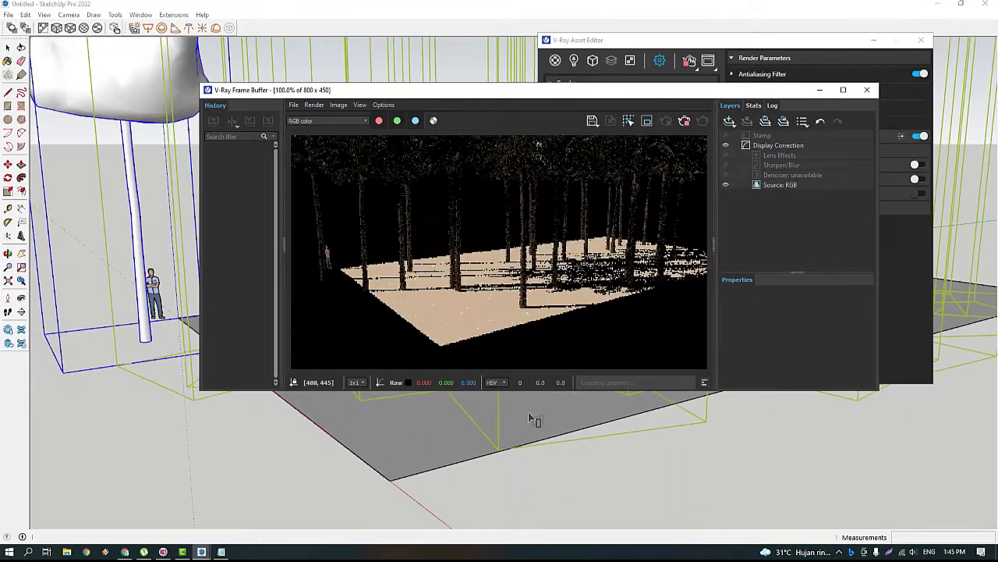
scroll(530, 423, down, 4)
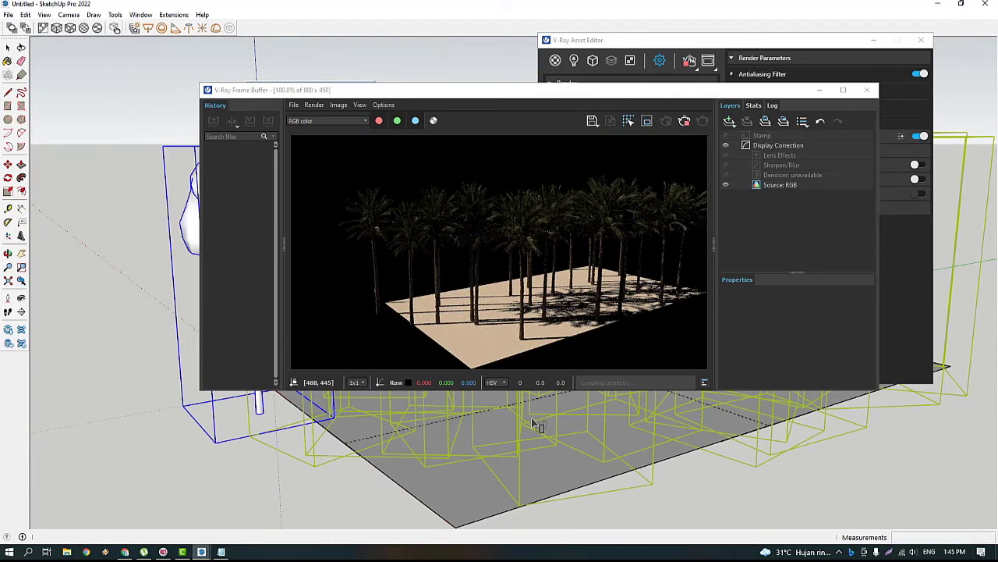
click(684, 125)
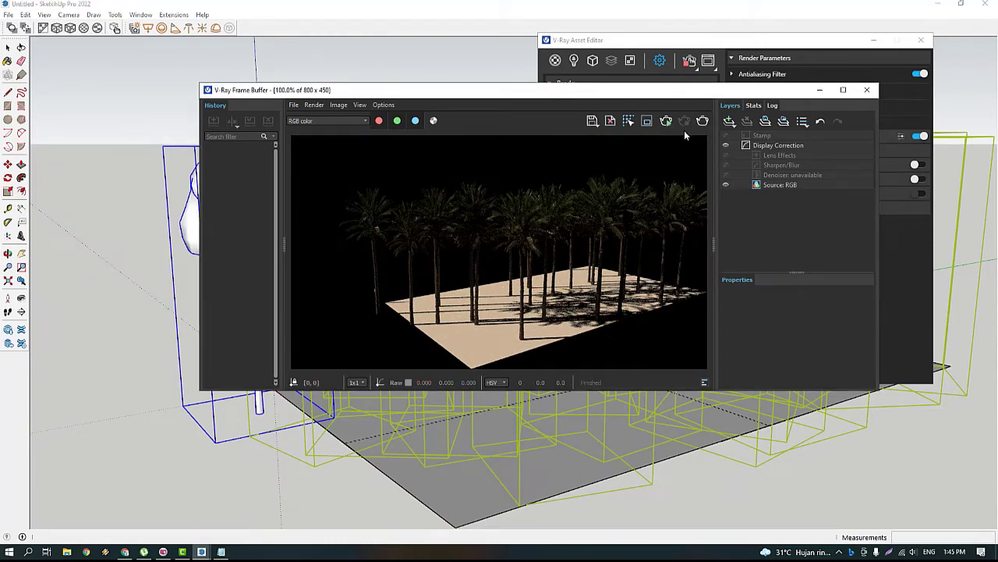
click(866, 90)
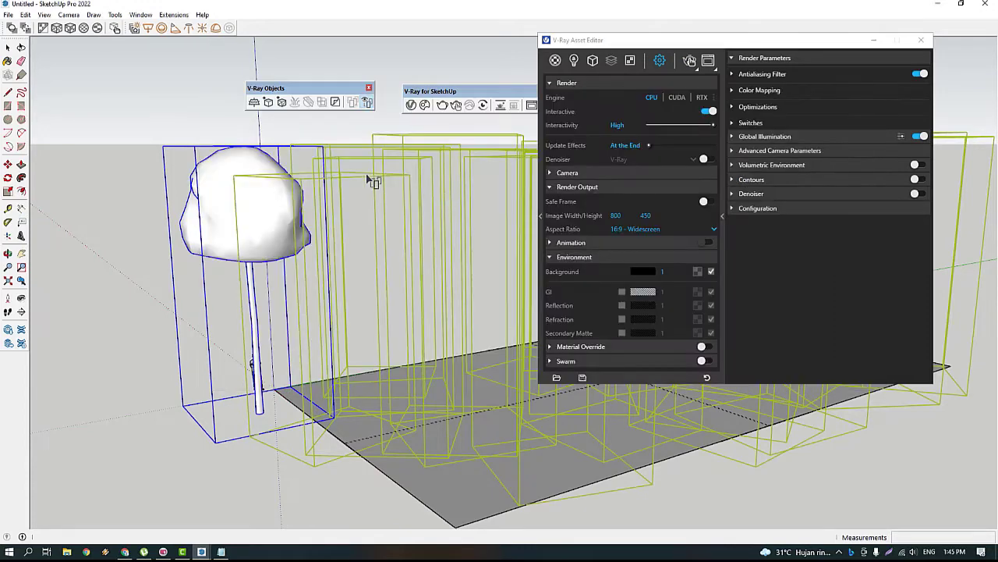
Move the V-Ray settings window down and to the right.
drag(592, 41, 680, 138)
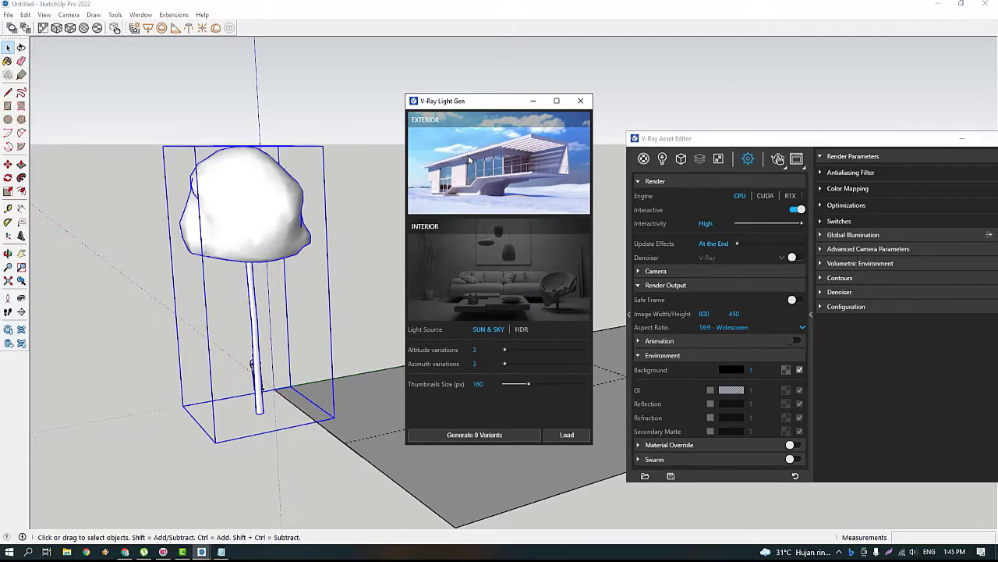
Generate nine Sun & Sky lighting variants of the palm scene in Light Gen.
click(480, 434)
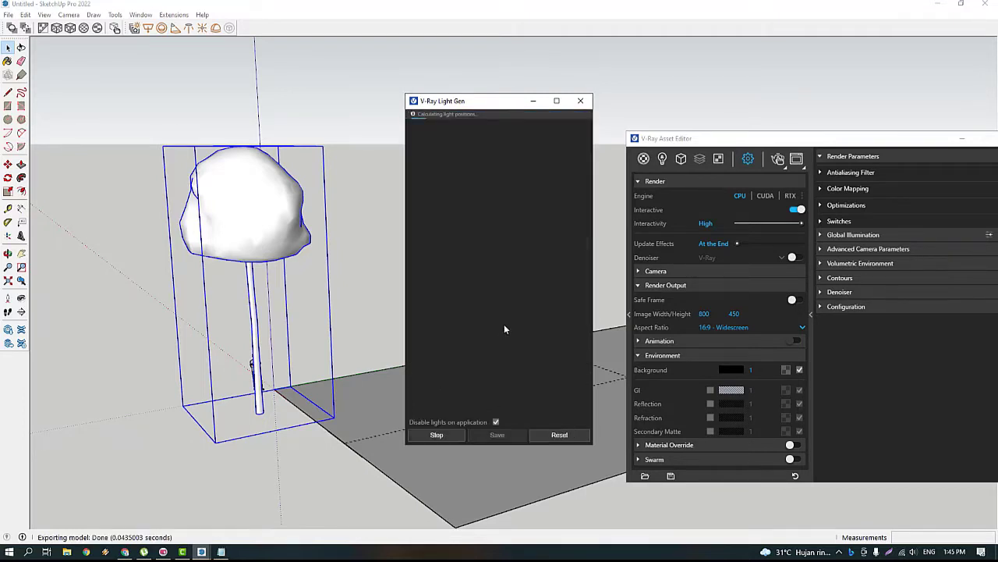
click(445, 437)
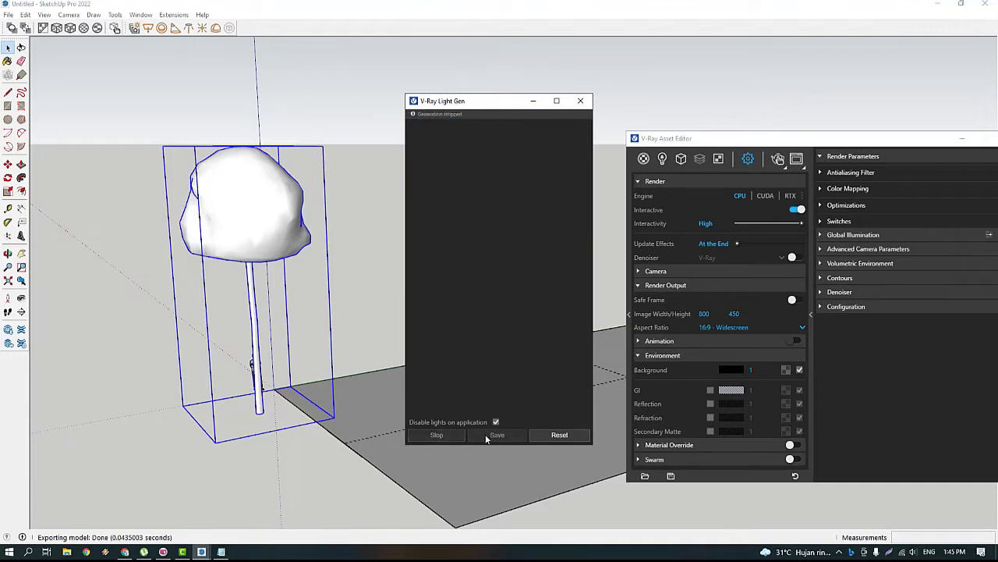
click(543, 434)
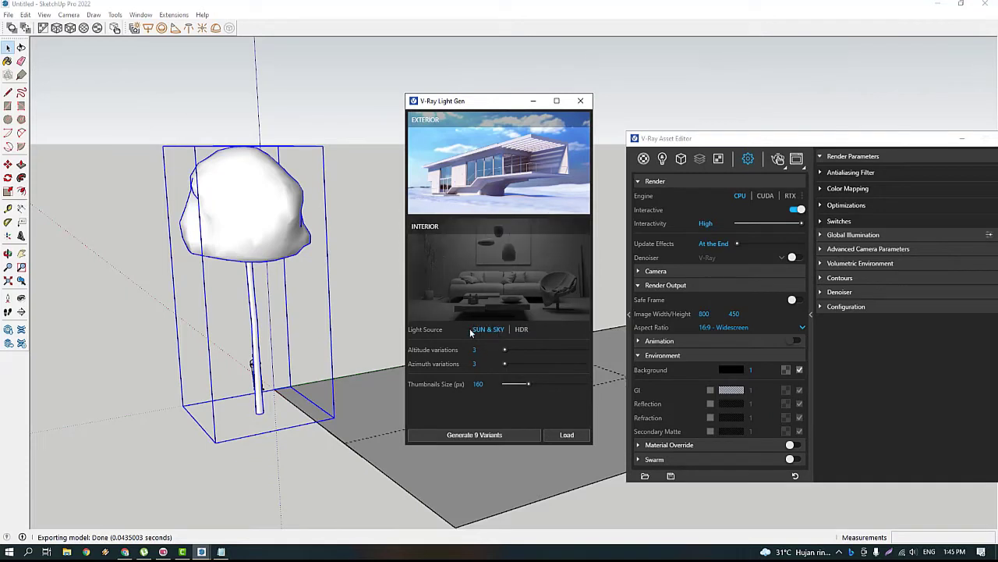
click(522, 330)
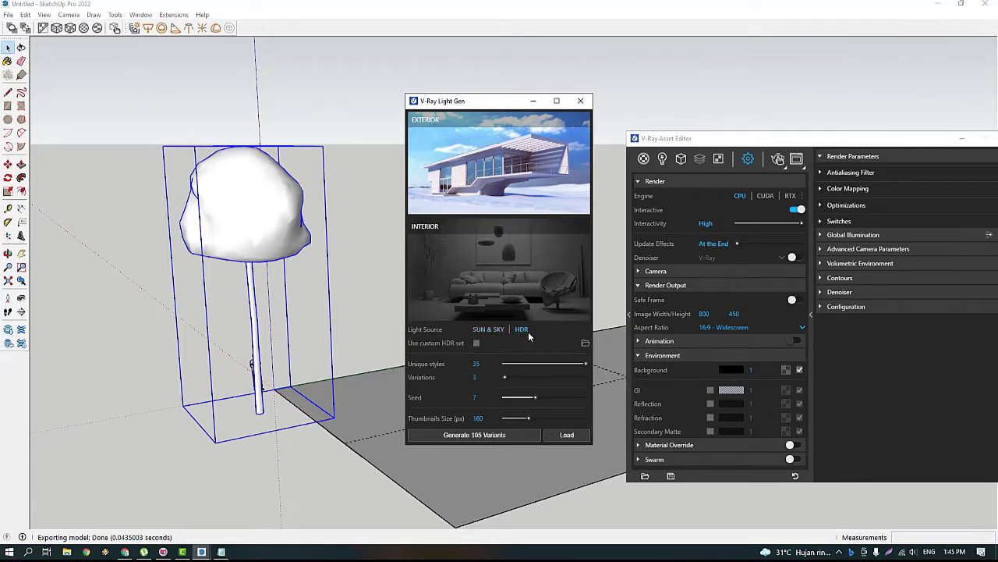
click(477, 330)
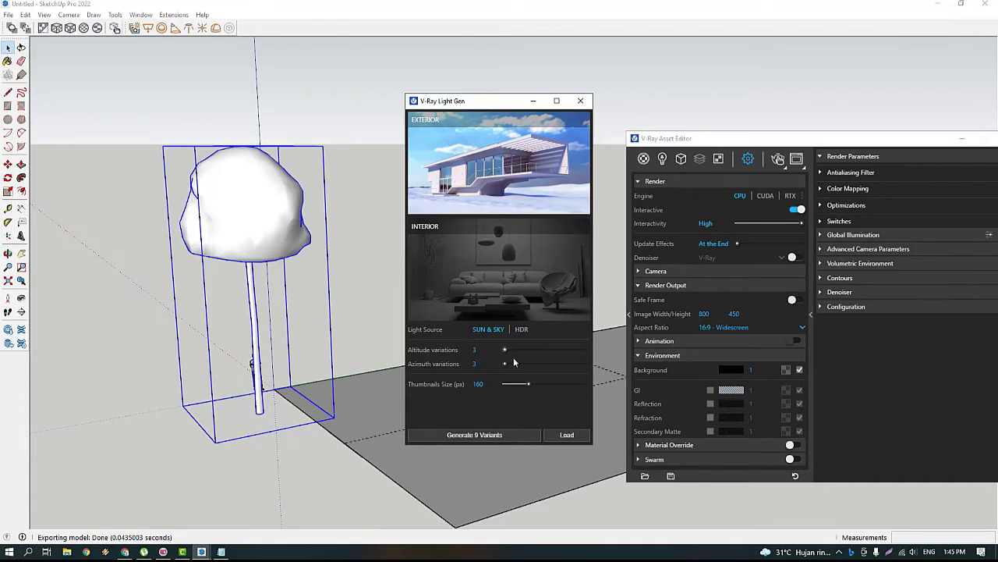
click(468, 437)
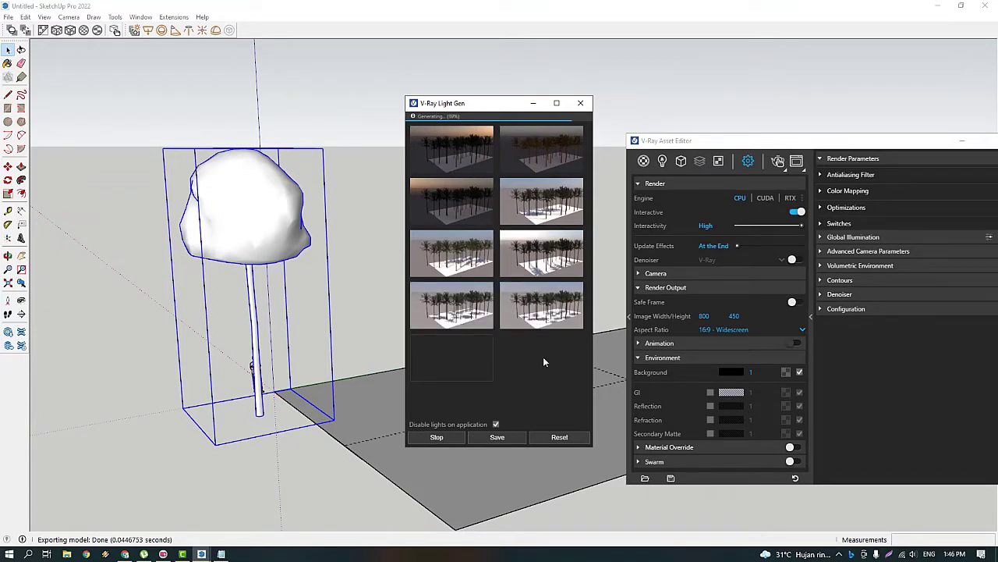
Apply the daylight Light Gen variant to the palm scene.
click(549, 263)
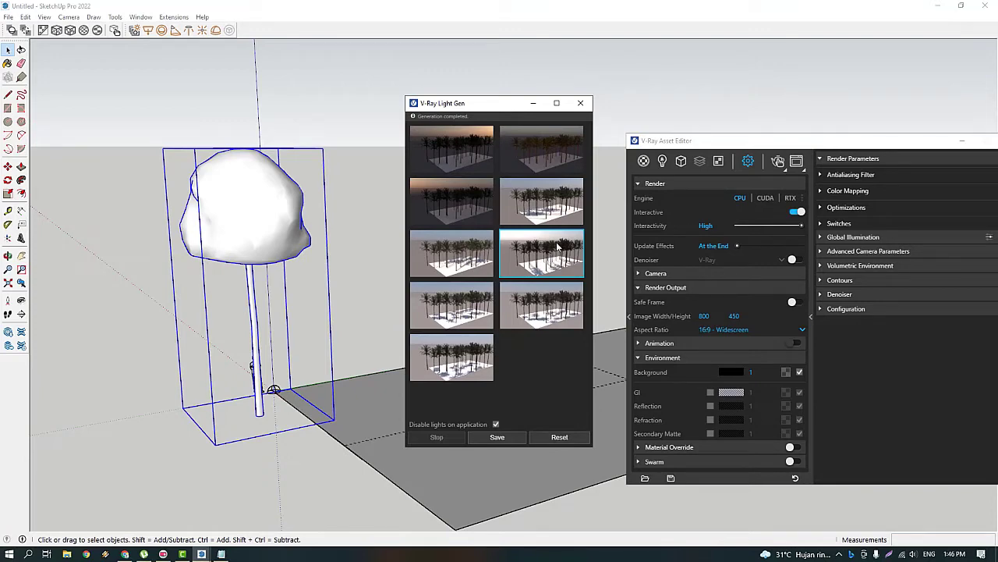
middle_drag(542, 466, 531, 454)
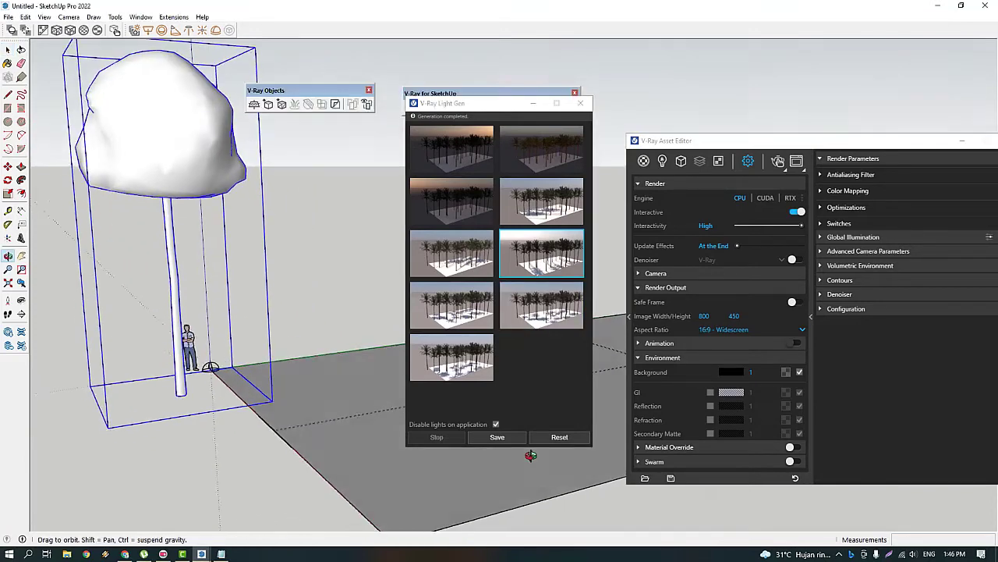
scroll(549, 455, up, 2)
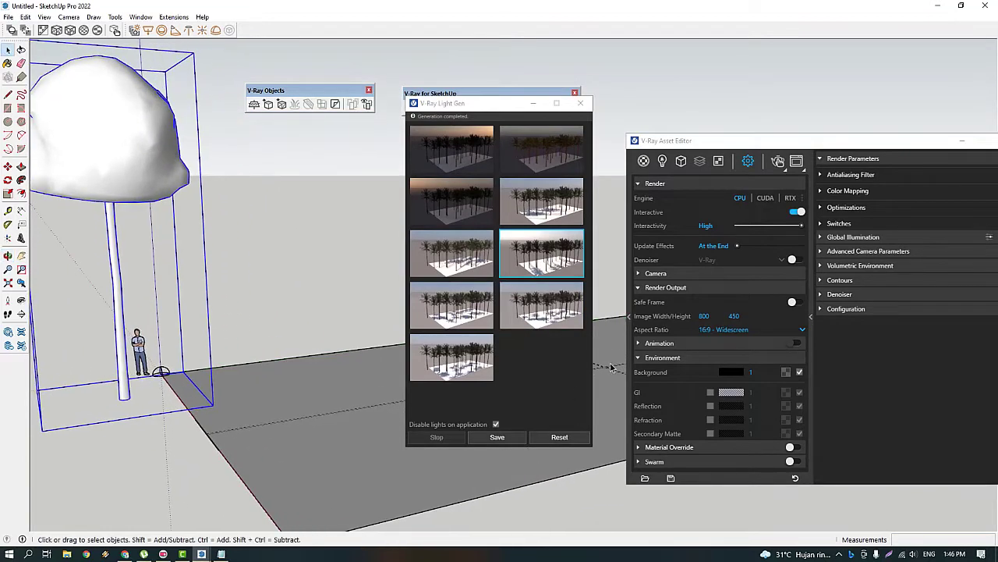
Preview the palm scene in an interactive render, then return to the model.
click(777, 163)
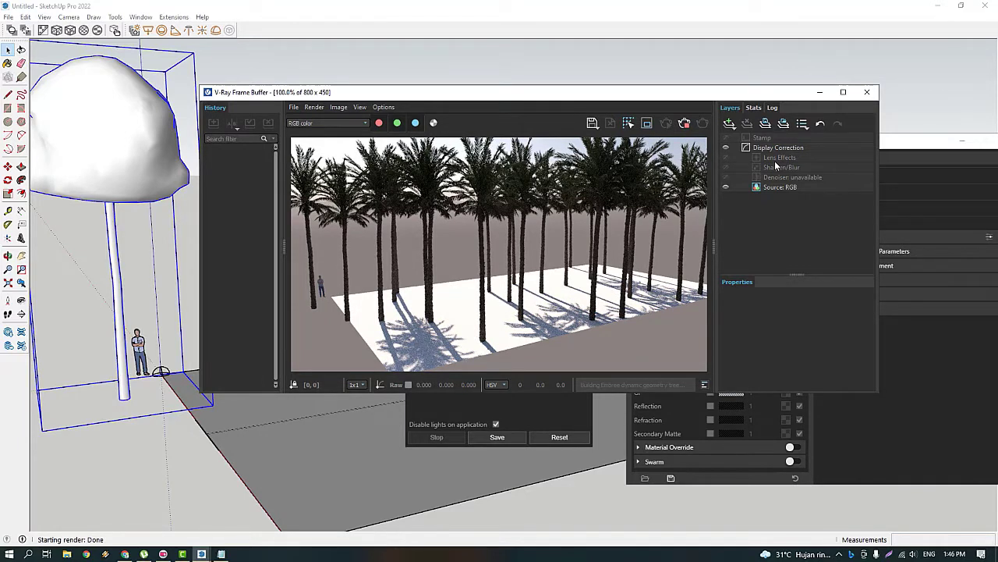
scroll(539, 265, down, 1)
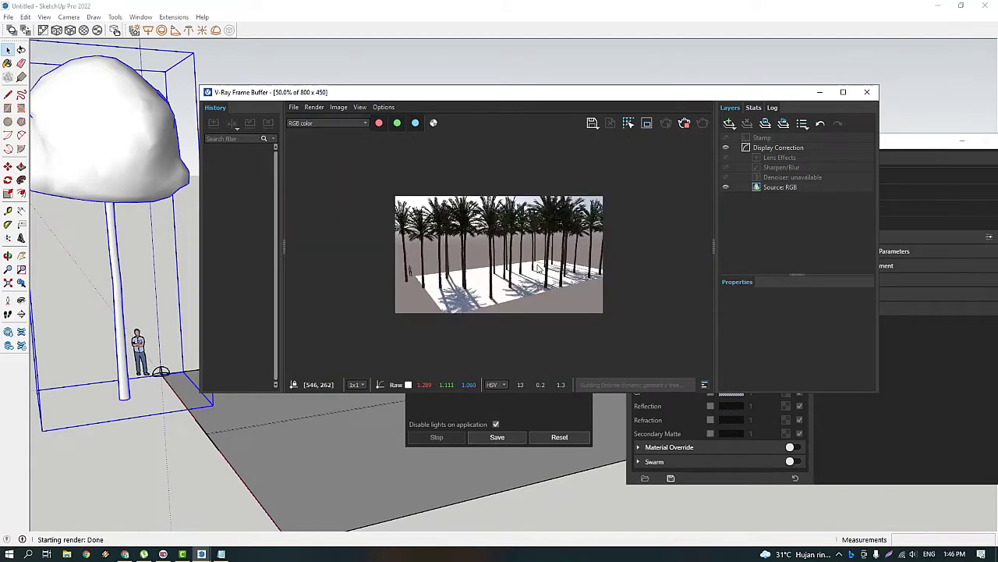
scroll(540, 266, up, 1)
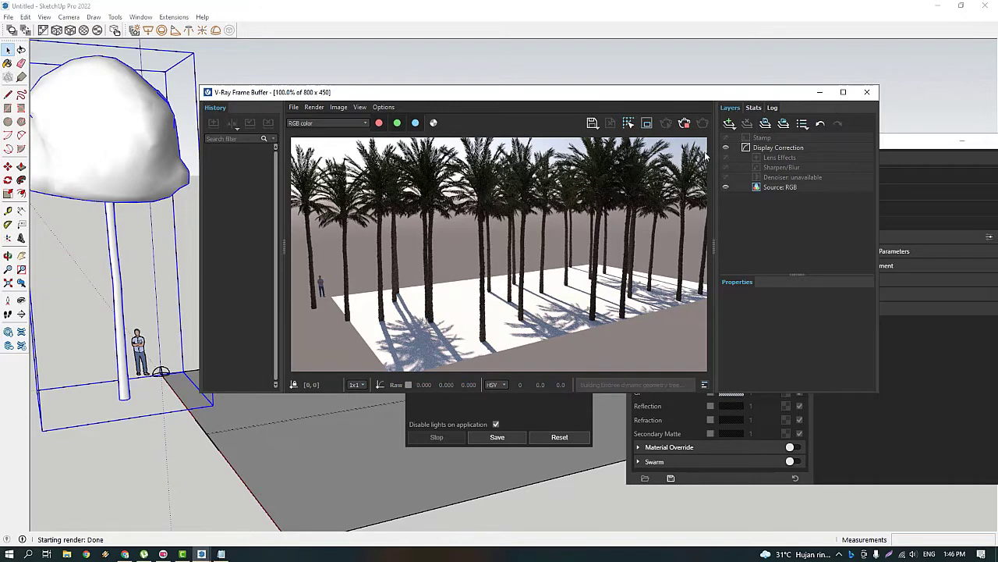
click(763, 165)
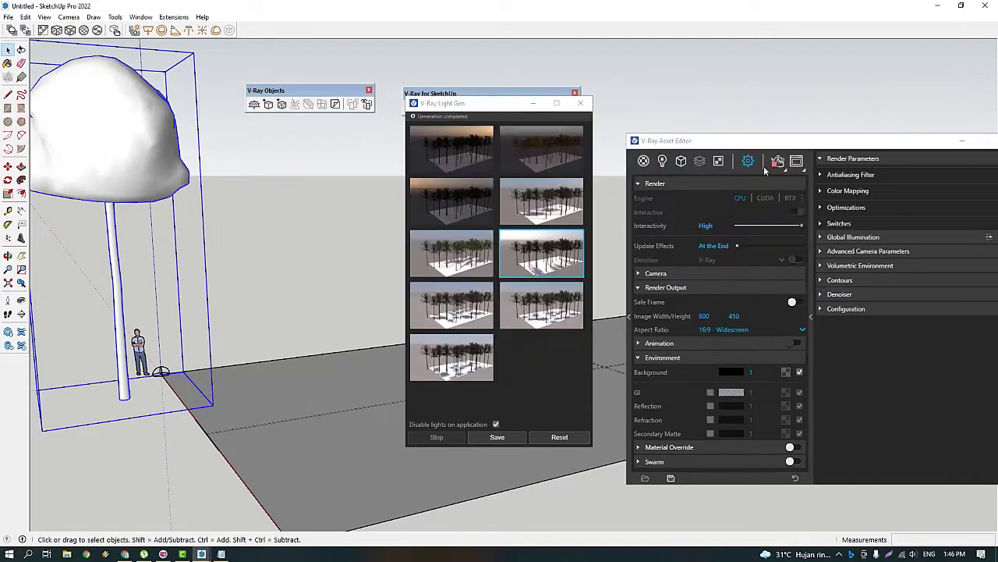
Close the lighting generator and show the Scatter settings under the scene geometries.
click(580, 103)
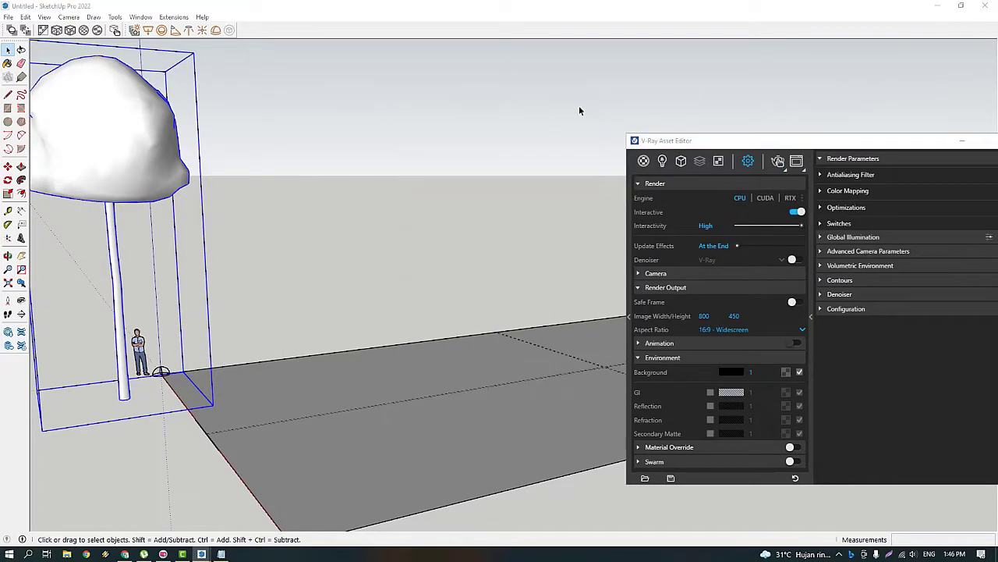
drag(738, 143, 666, 96)
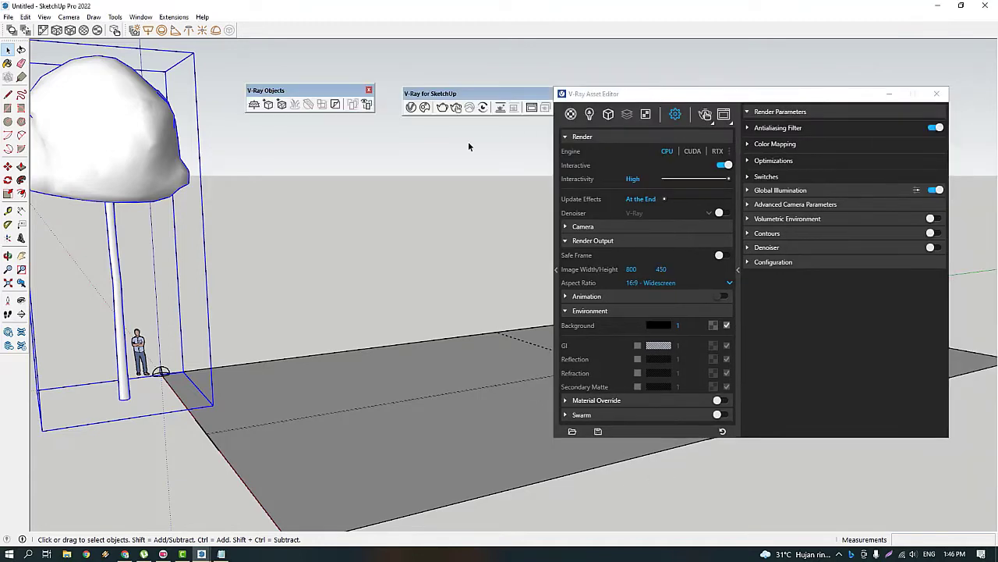
click(469, 146)
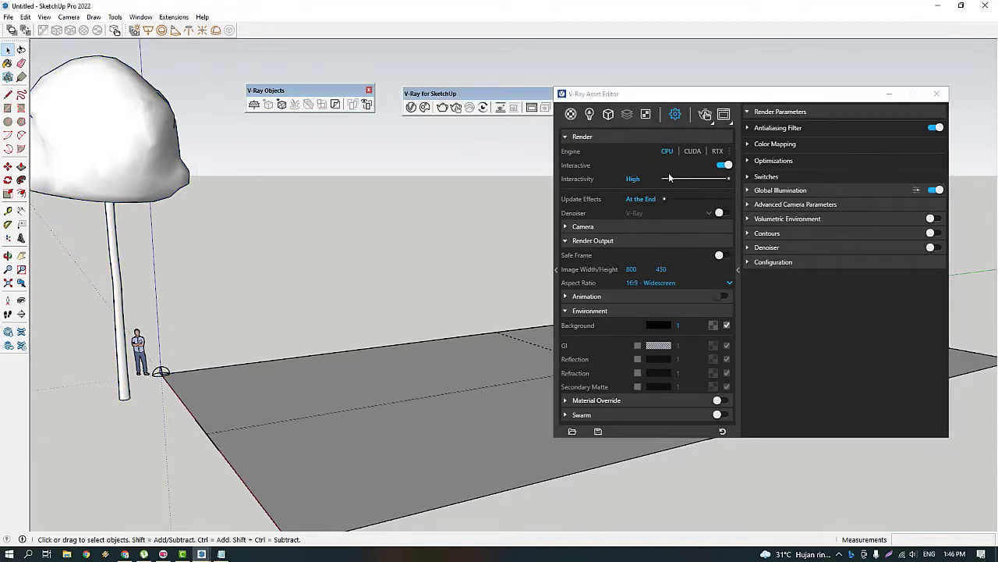
click(609, 114)
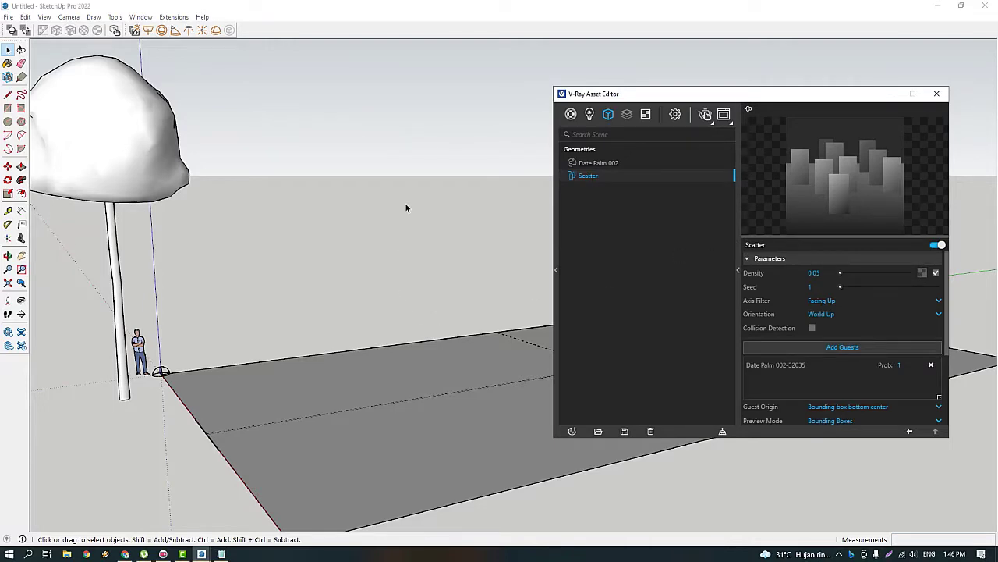
scroll(425, 268, down, 2)
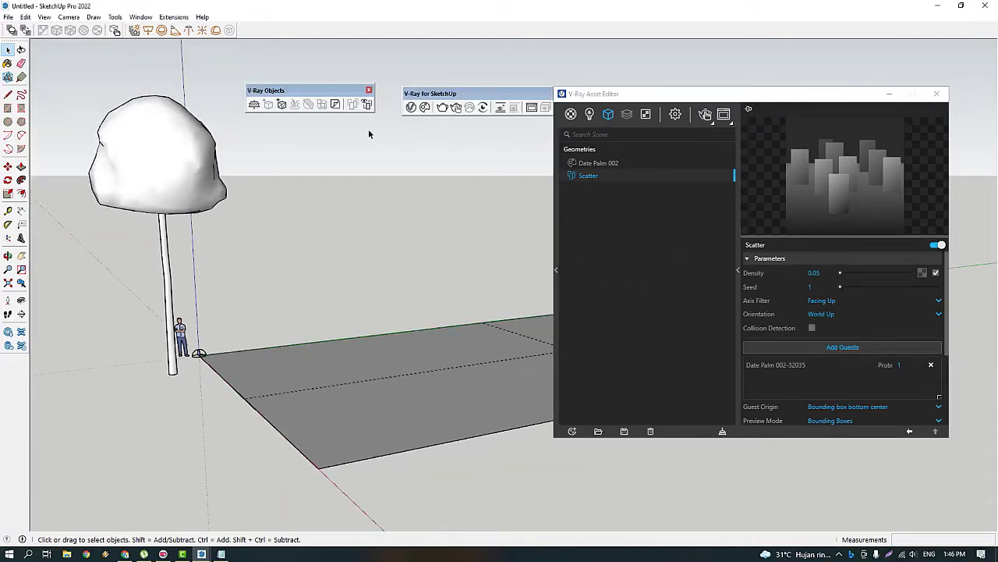
Set the Scatter's maximum random scale to 2 and view the resized palms.
mouse_move(437, 245)
middle_down()
mouse_move(340, 257)
mouse_move(404, 245)
middle_up()
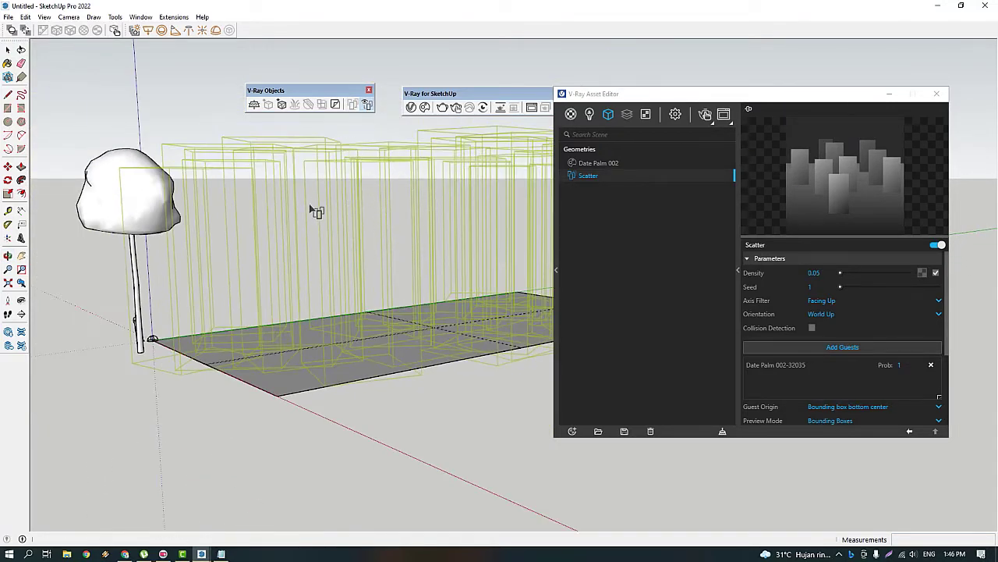
scroll(812, 292, down, 3)
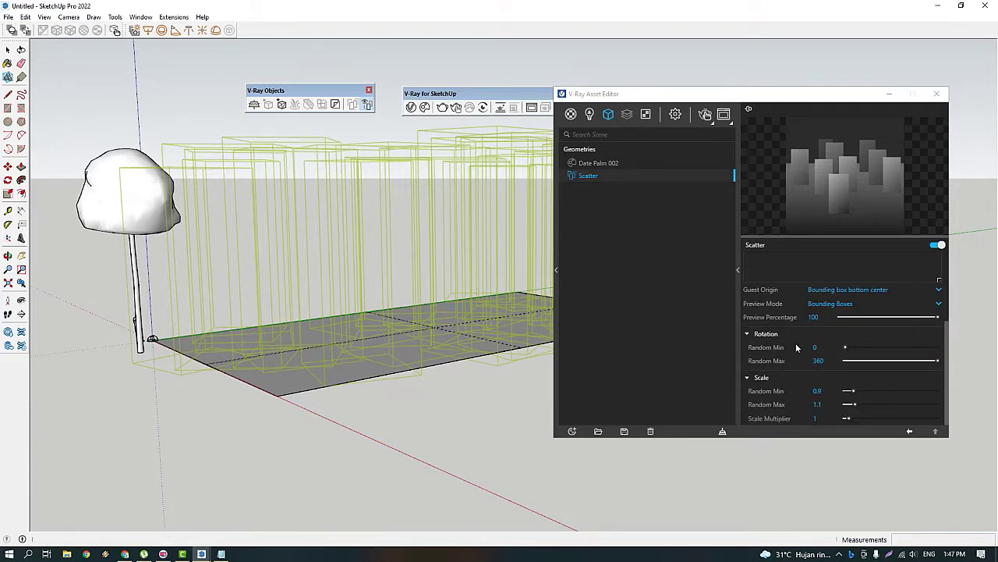
click(816, 347)
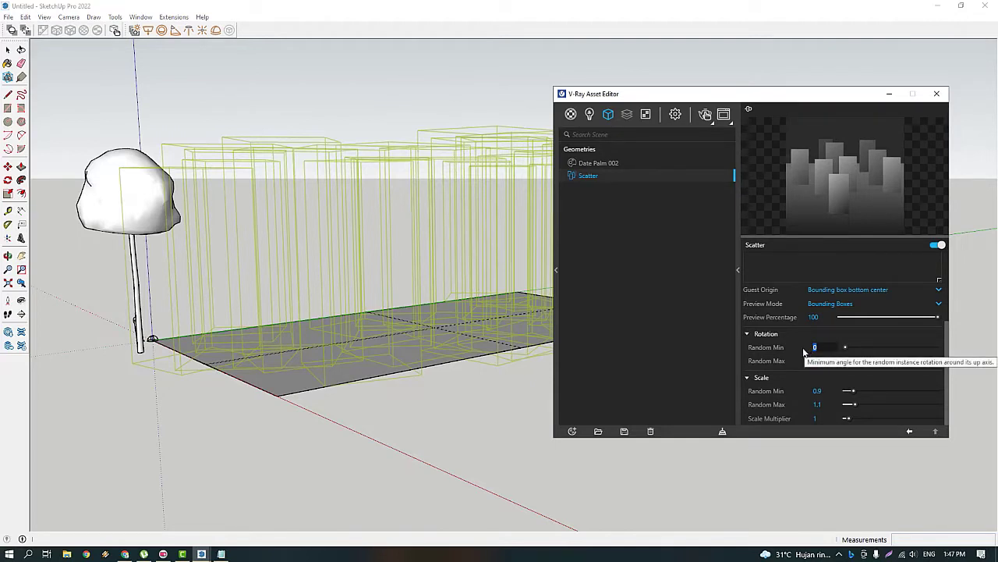
key(Return)
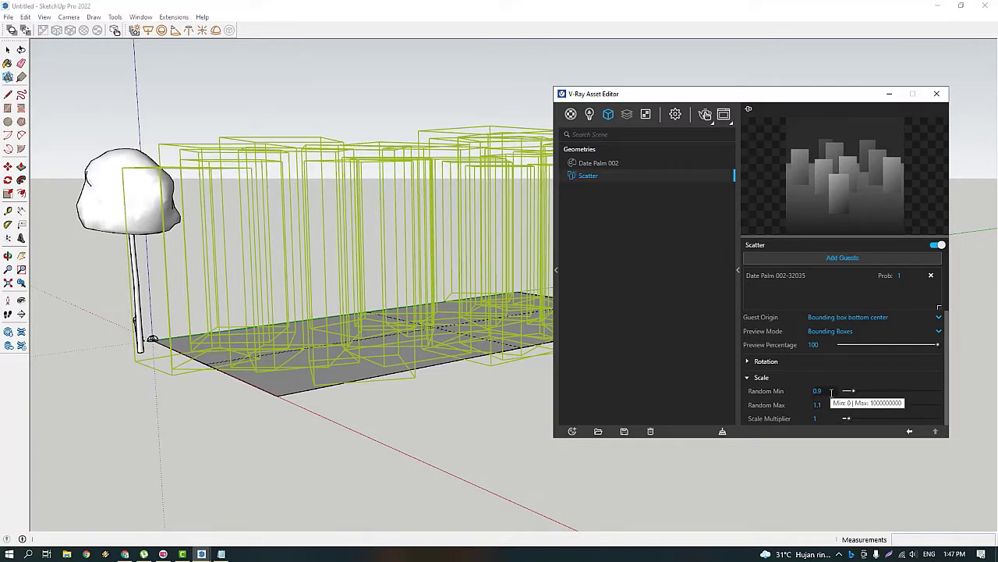
double_click(816, 405)
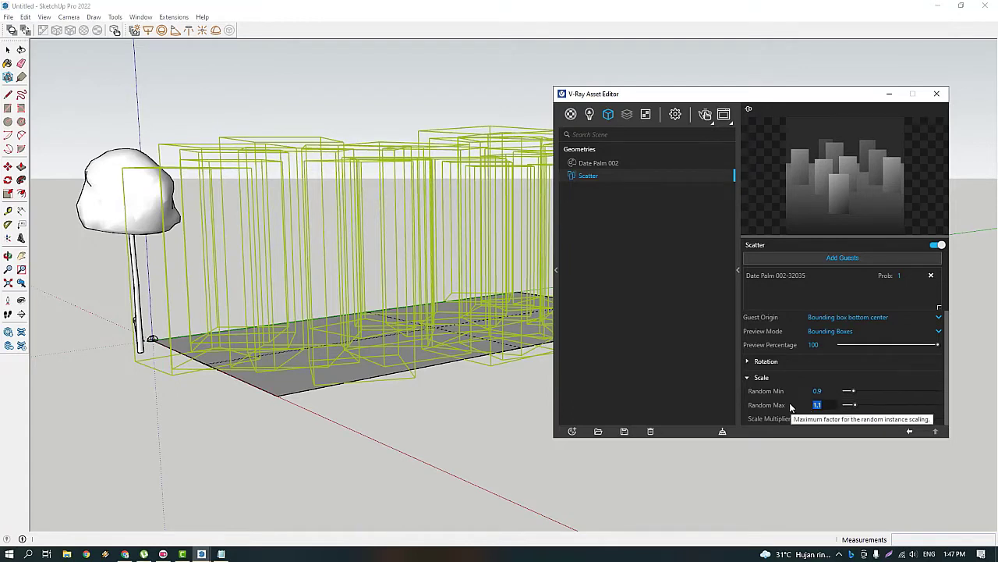
text(2)
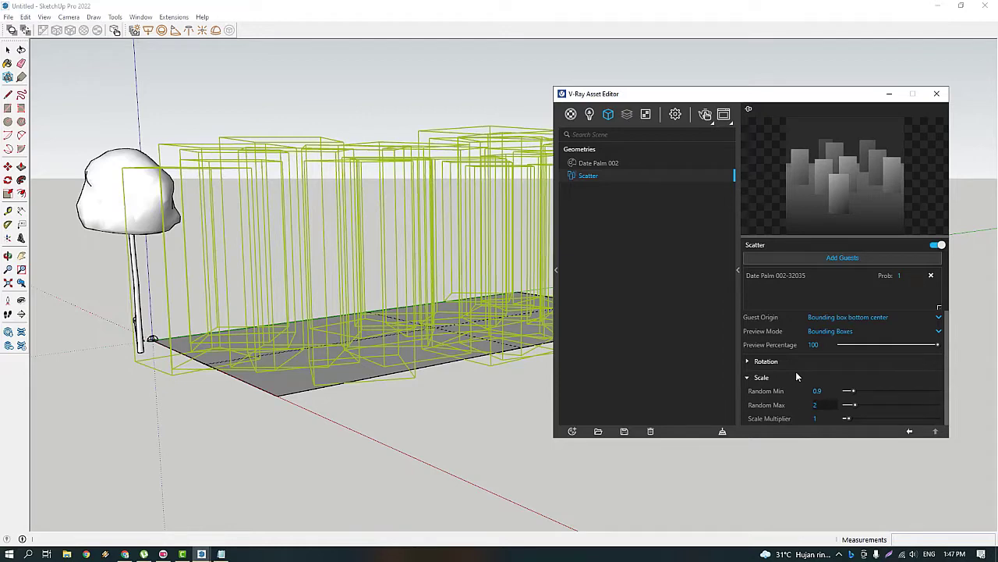
click(796, 377)
mouse_move(450, 350)
middle_down()
mouse_move(395, 353)
mouse_move(423, 361)
middle_up()
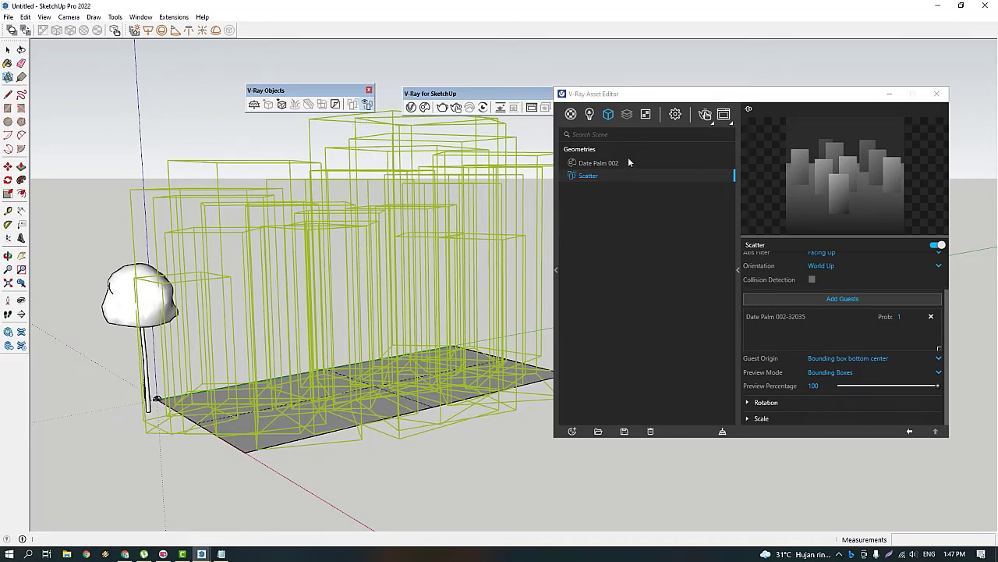
Render the varied palm scatter, zoom in and out on the result, then close the frame buffer.
click(702, 117)
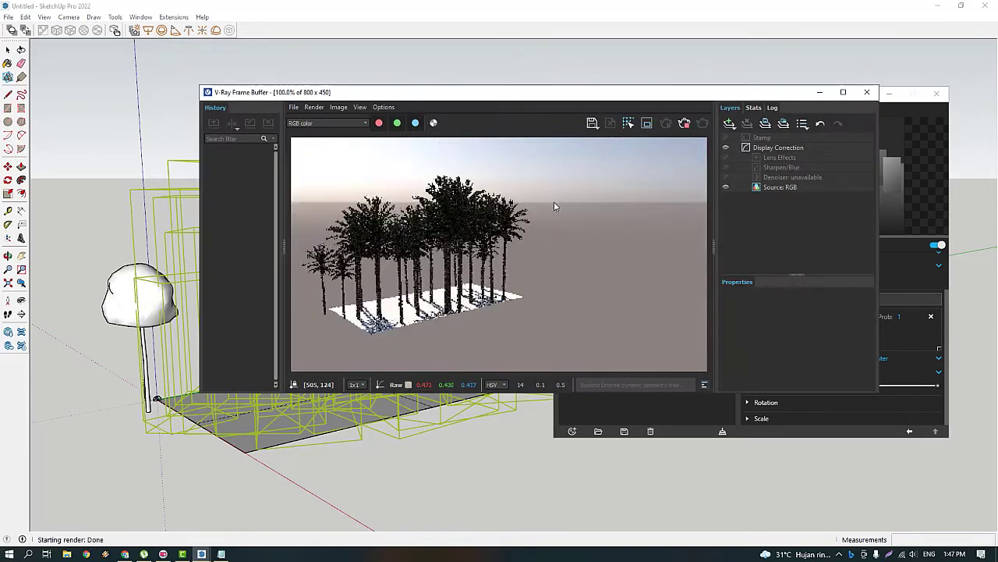
scroll(437, 242, up, 2)
scroll(397, 233, down, 2)
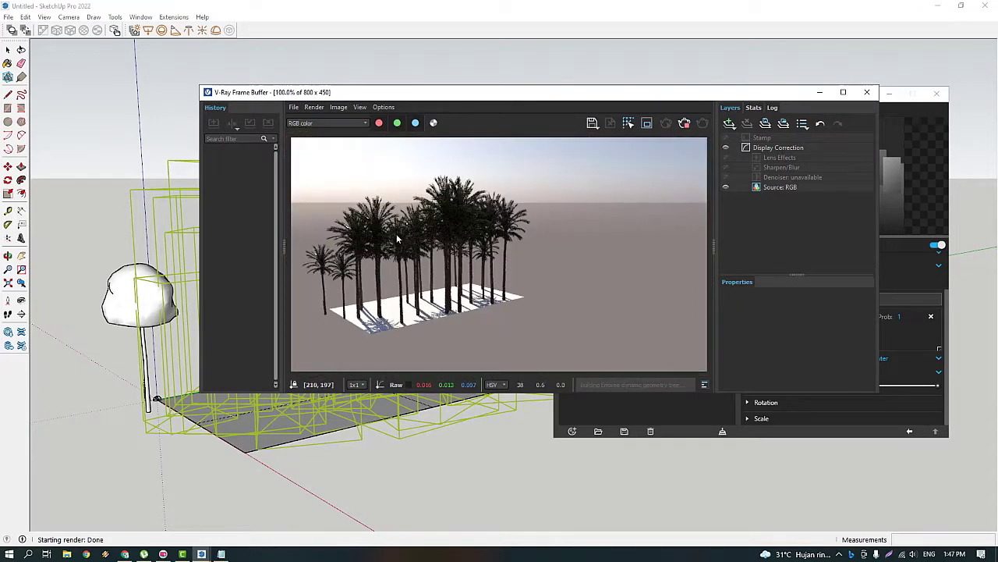
scroll(455, 261, up, 1)
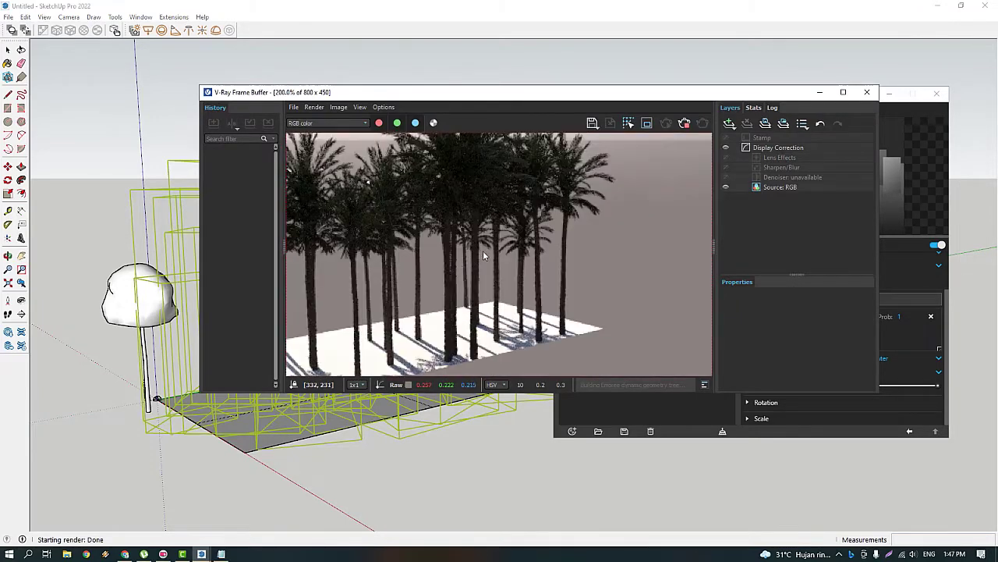
scroll(483, 250, down, 1)
scroll(421, 272, up, 1)
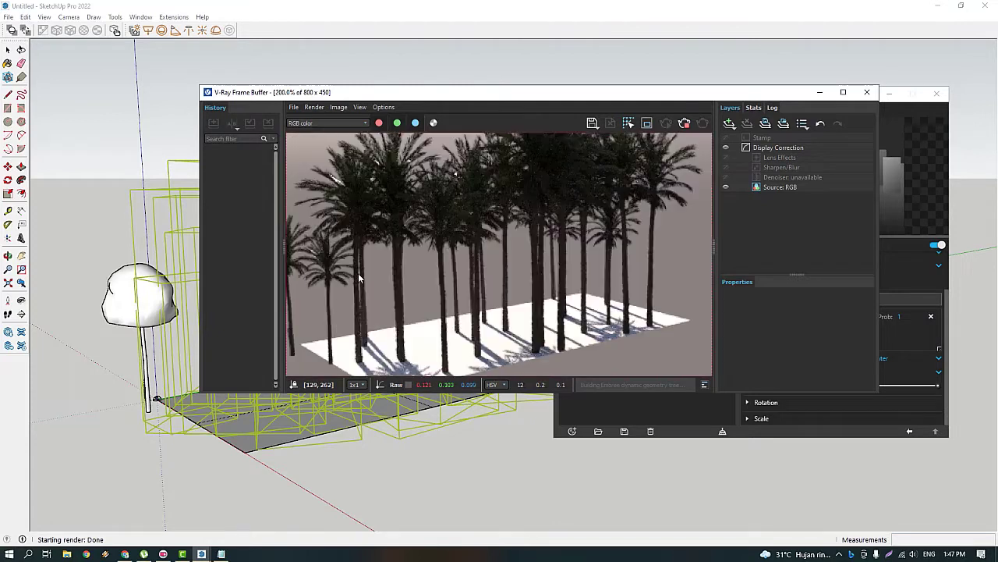
scroll(405, 269, down, 1)
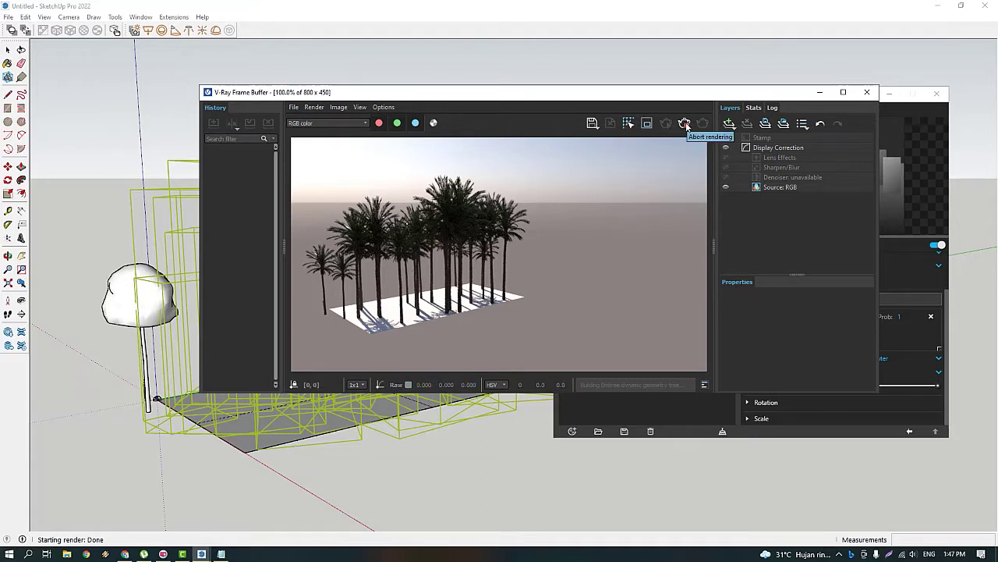
click(866, 93)
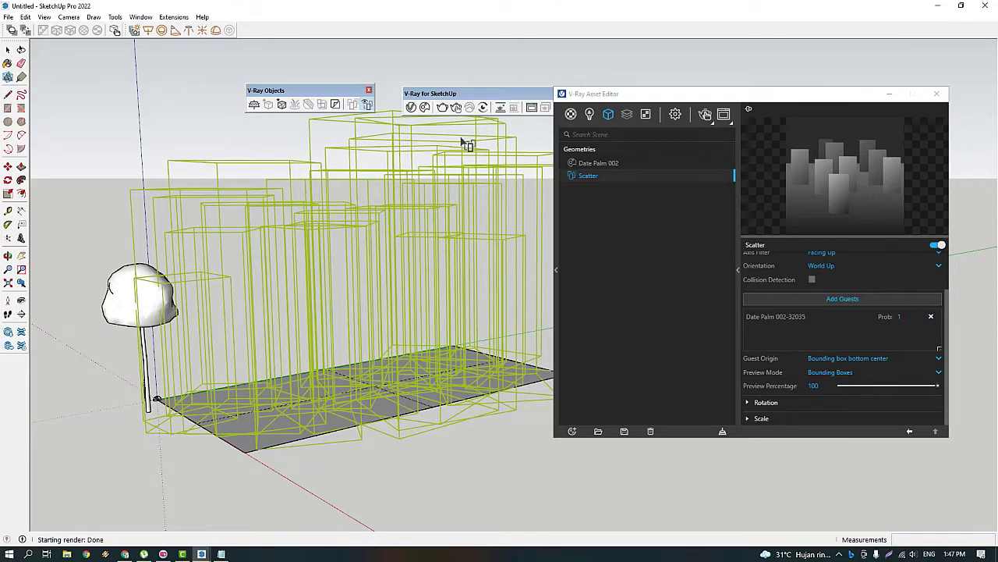
Import Mexican Feather Grass 002 and Rock Sediment 002 from Cosmos' Flowers, grass & rocks.
click(433, 114)
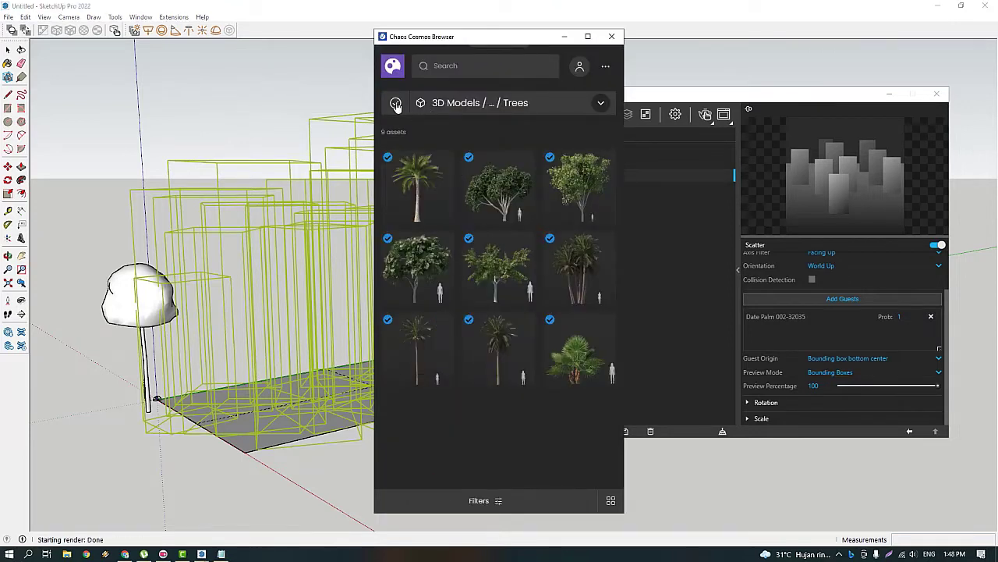
click(395, 104)
click(462, 182)
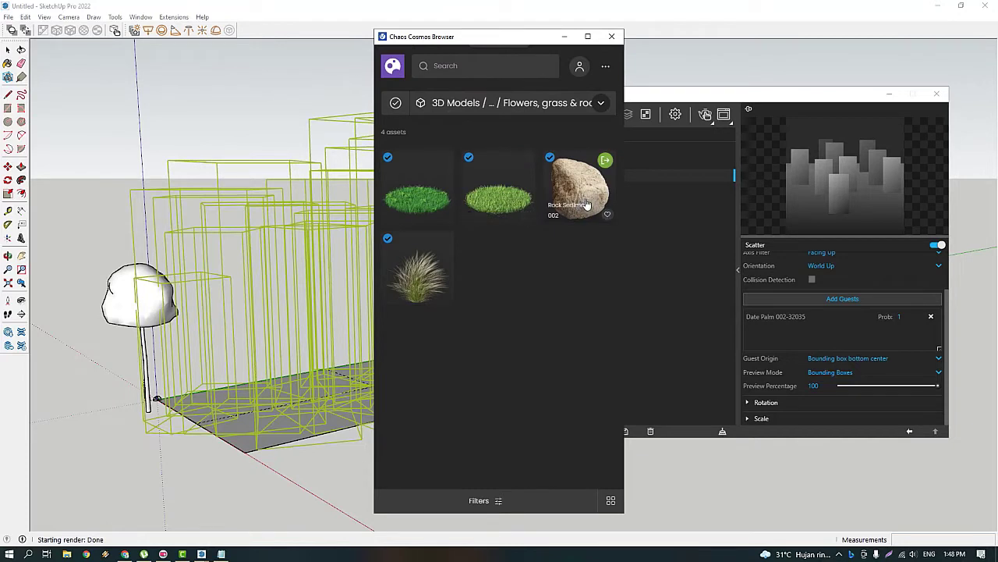
mouse_move(417, 268)
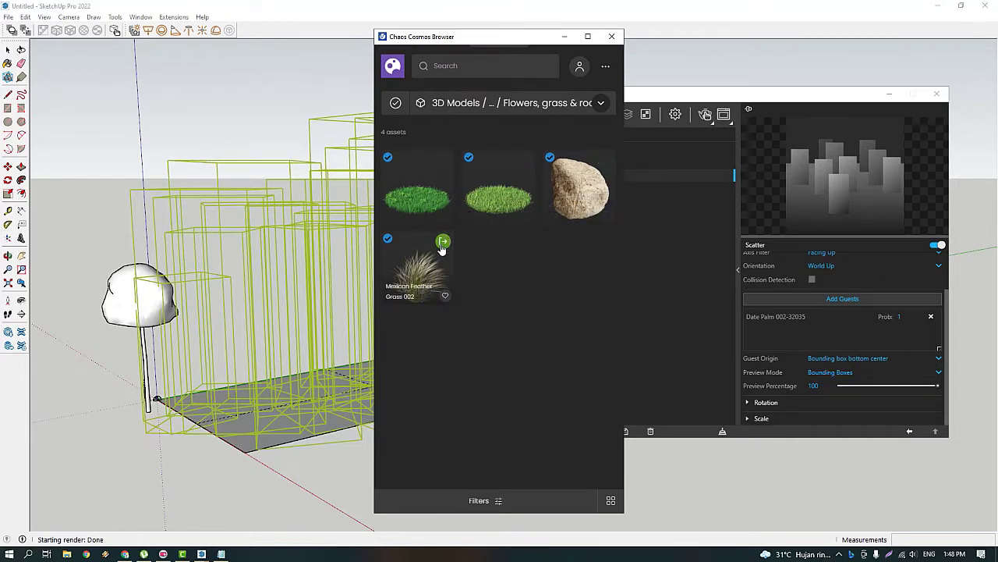
click(442, 244)
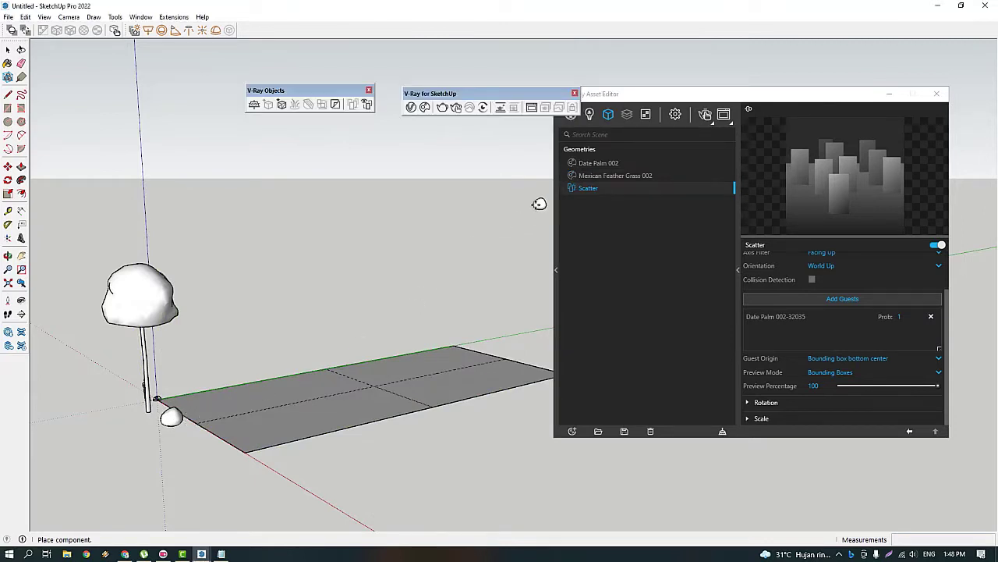
click(429, 111)
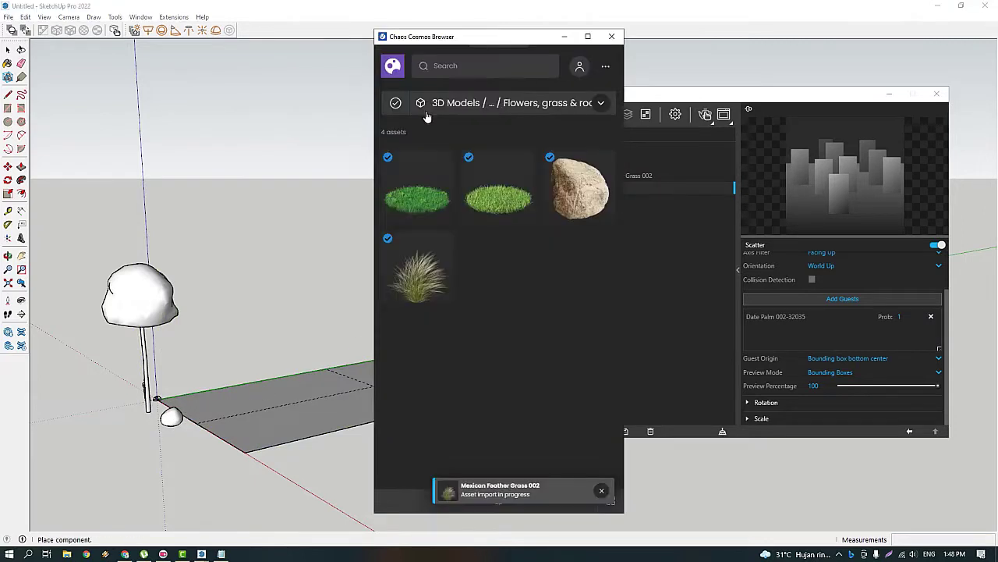
click(607, 161)
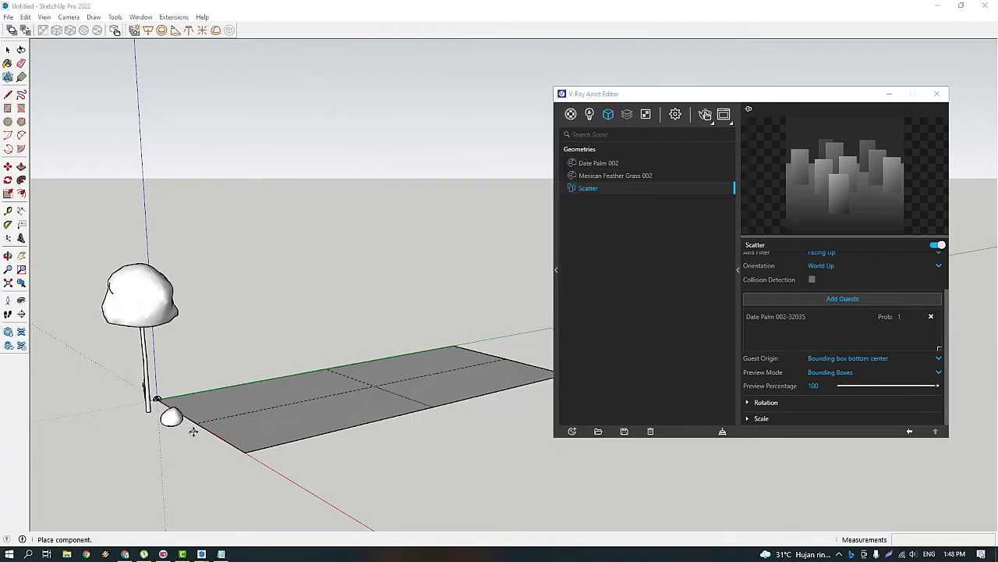
Place the Rock Sediment 002 rock near the palm and scale it up.
scroll(167, 446, up, 5)
click(205, 433)
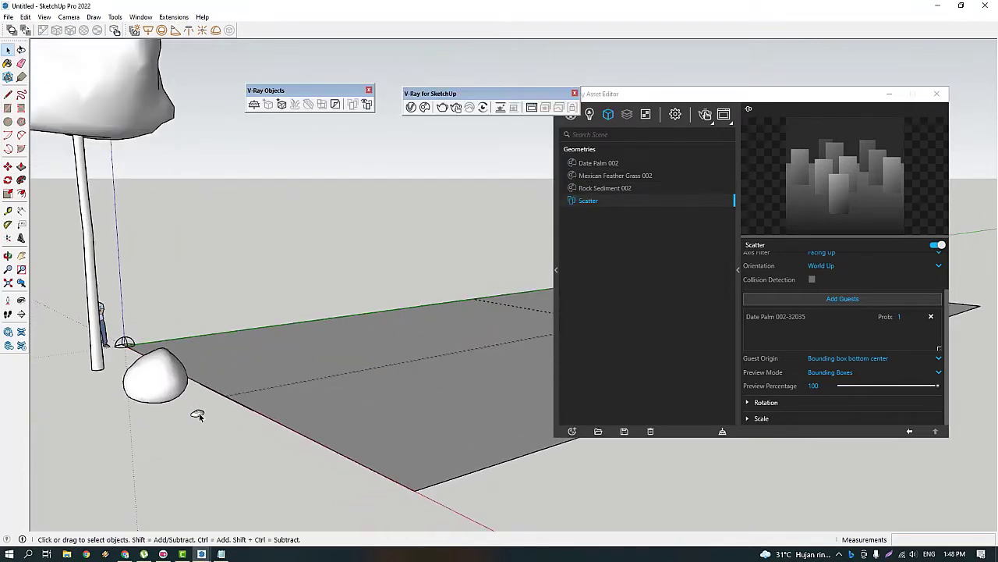
key(s)
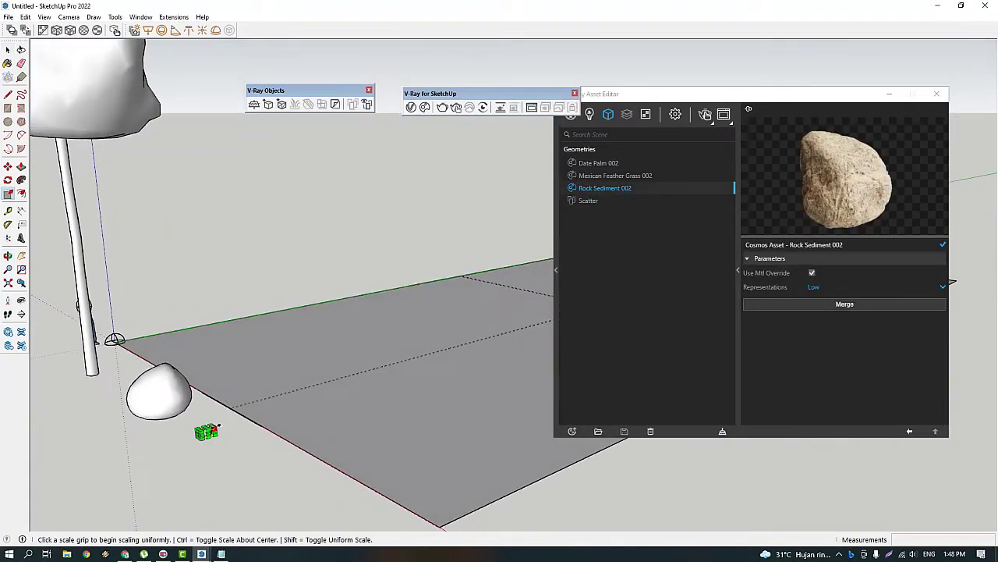
click(212, 428)
click(320, 331)
scroll(273, 405, down, 3)
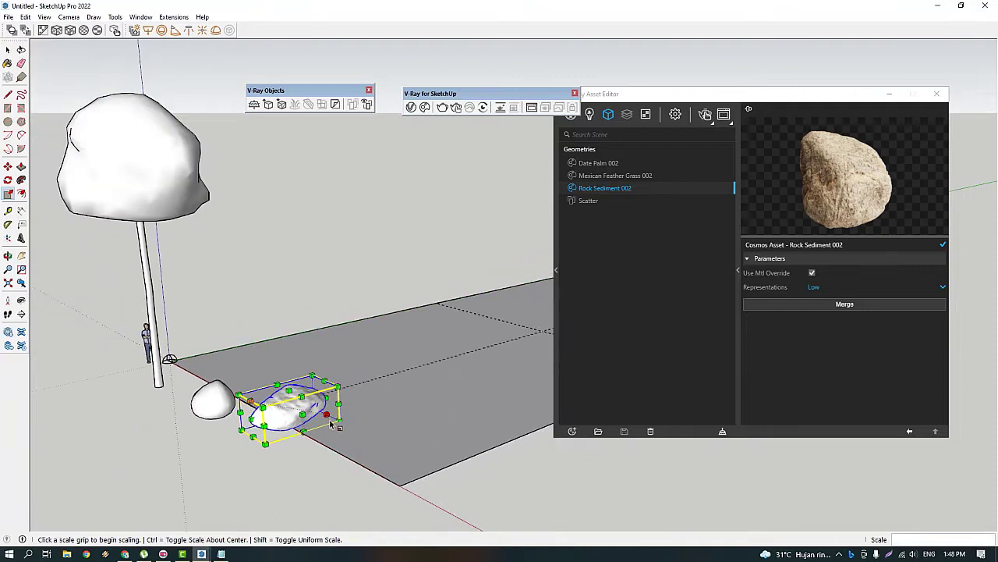
Move the rock beside the tree and bring up the Scatter settings.
key(m)
click(289, 448)
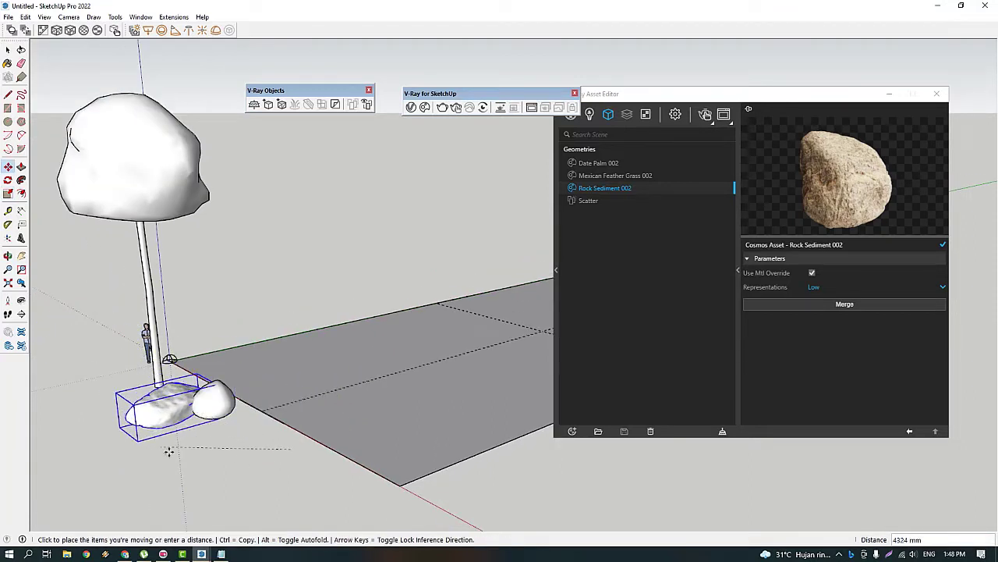
click(145, 466)
scroll(289, 347, down, 2)
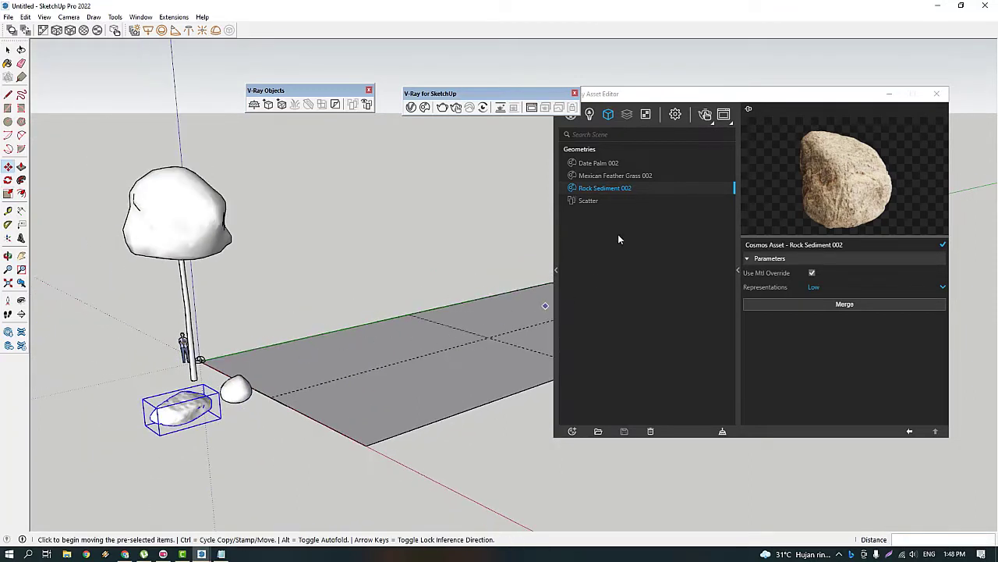
key(space)
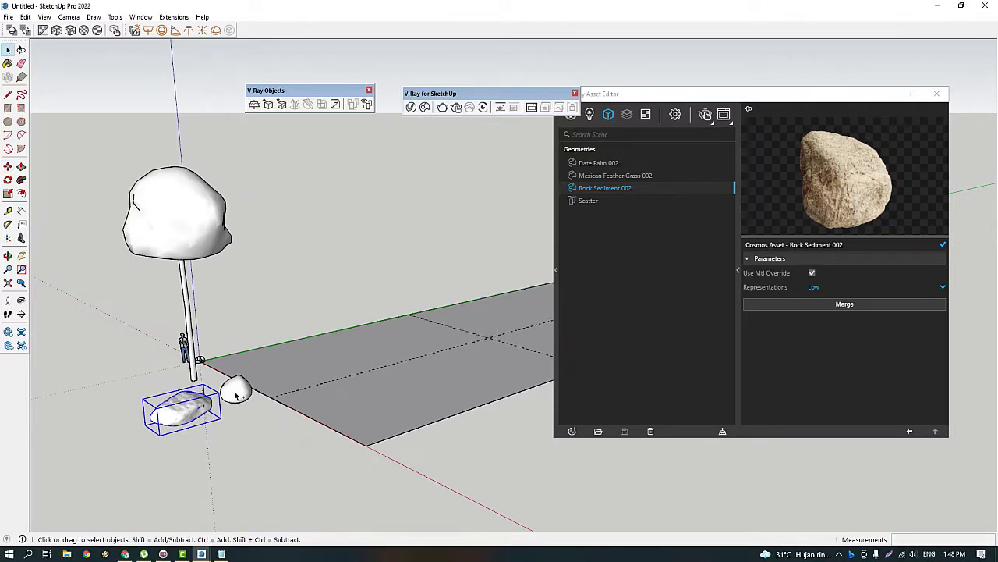
shift+click(235, 396)
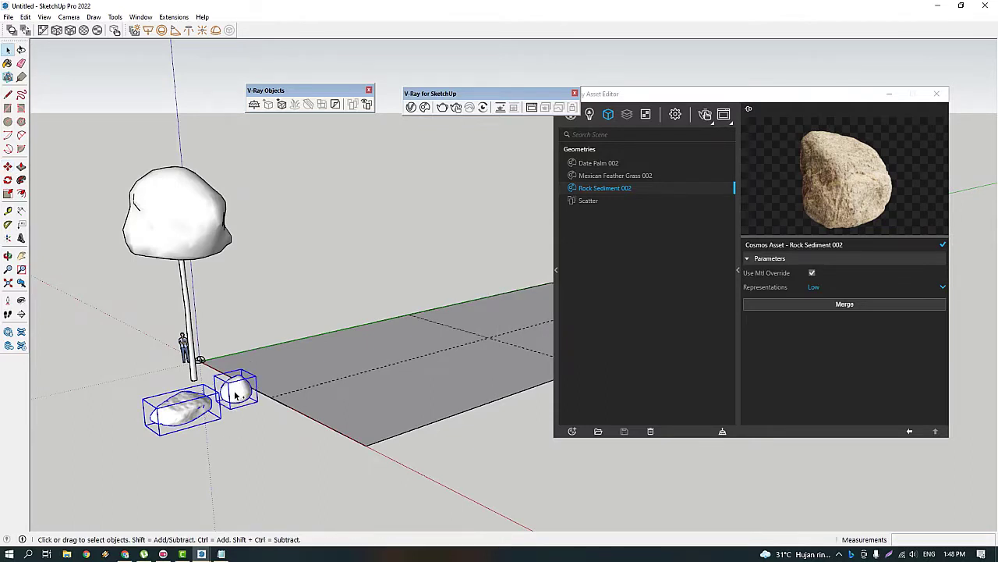
click(589, 201)
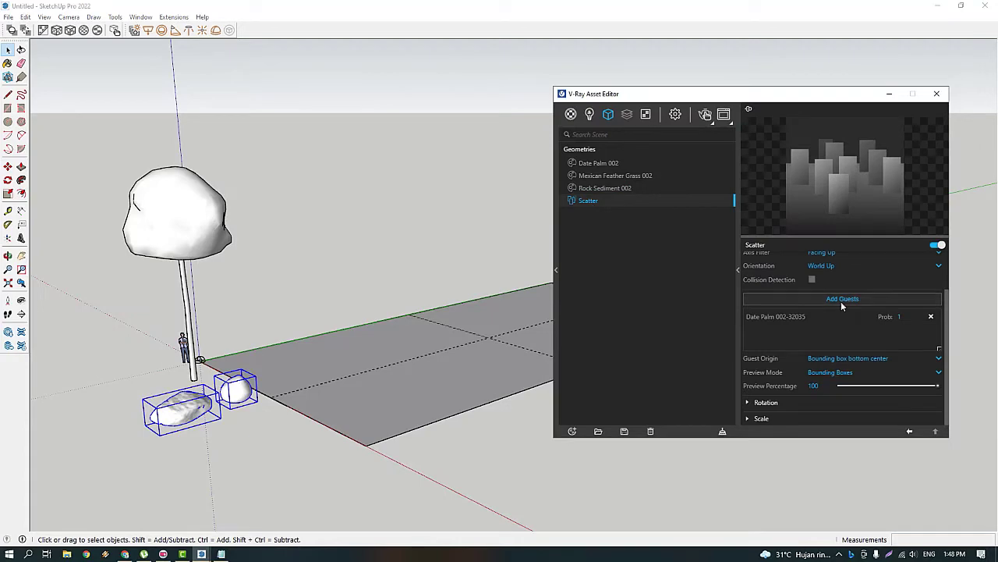
Add the grass and rock as Scatter guests, render, and set grass probability to 2.
click(841, 301)
mouse_move(565, 311)
middle_down()
mouse_move(403, 324)
mouse_move(450, 337)
middle_up()
click(708, 120)
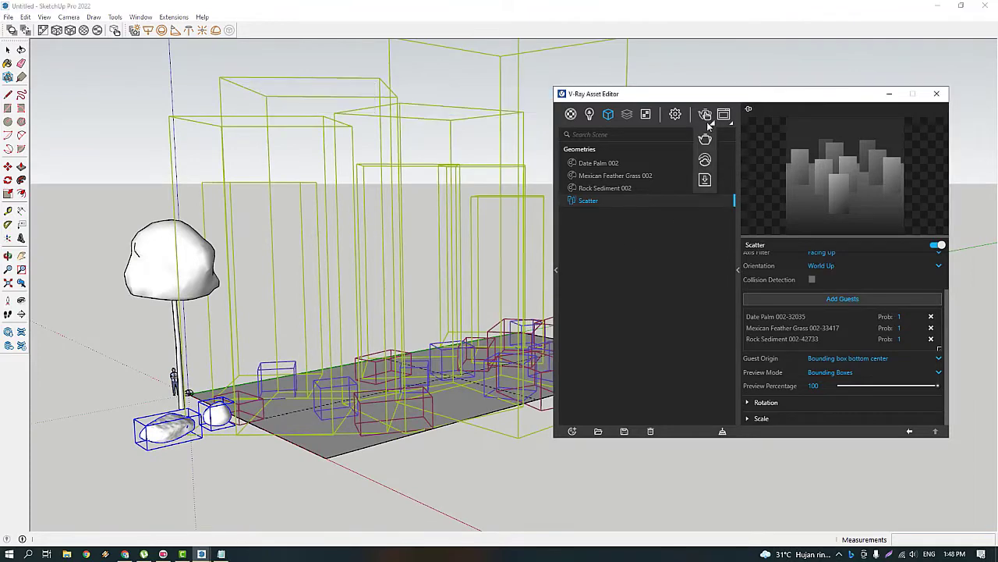
click(706, 117)
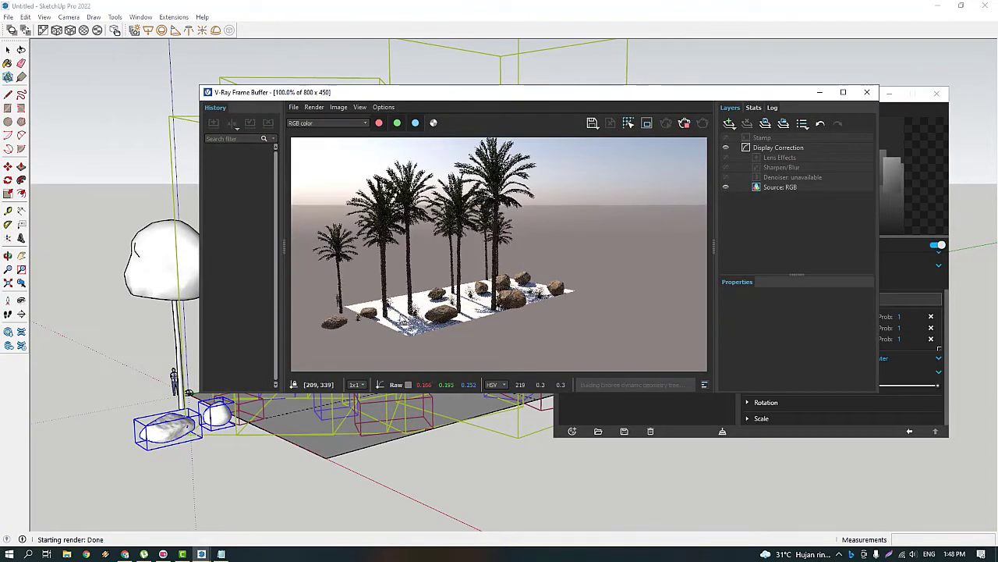
scroll(421, 309, up, 3)
scroll(421, 309, down, 2)
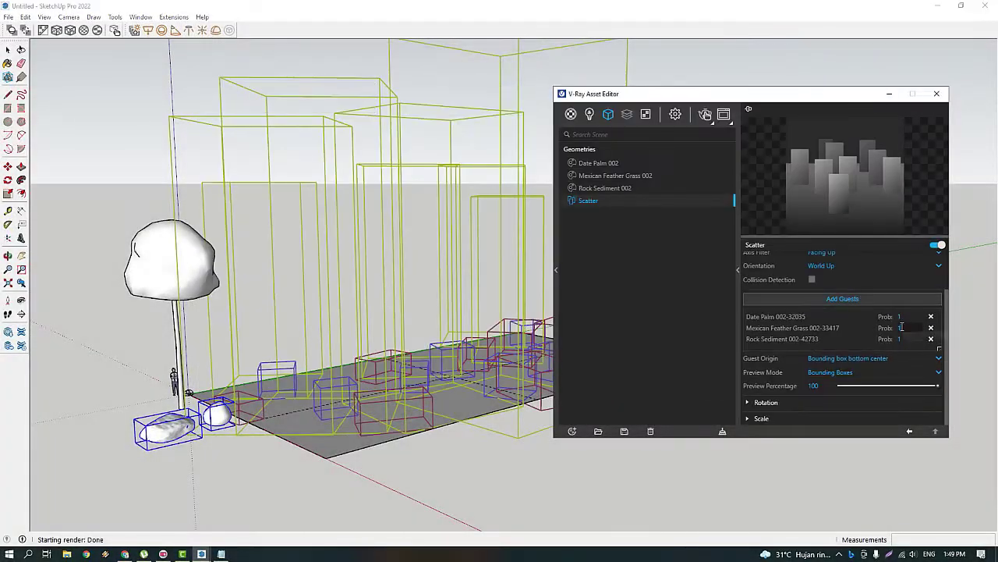
click(899, 328)
text(2)
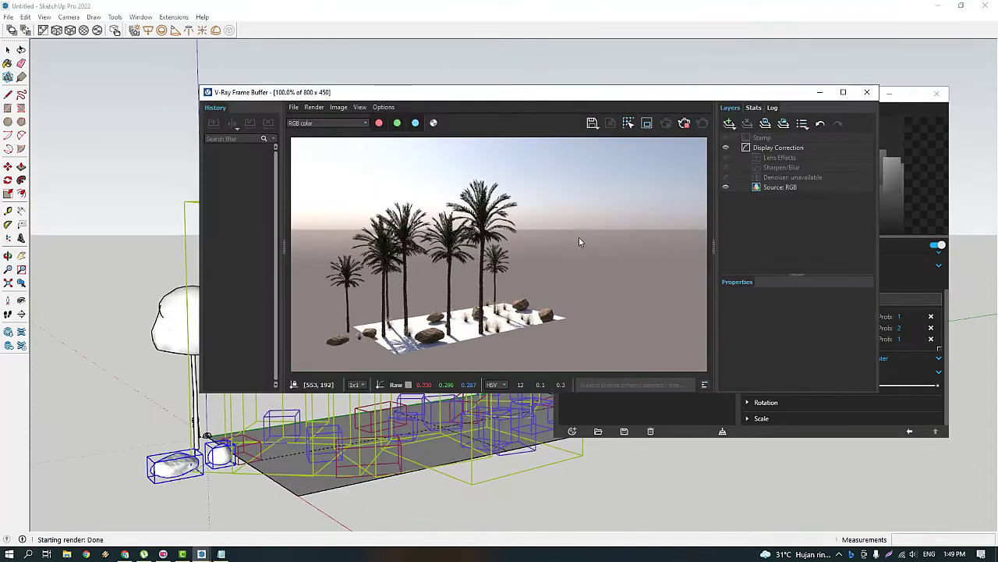
Set guest probabilities: grass 1, Date Palm 0.05, Rock Sediment 0.05.
scroll(825, 319, up, 2)
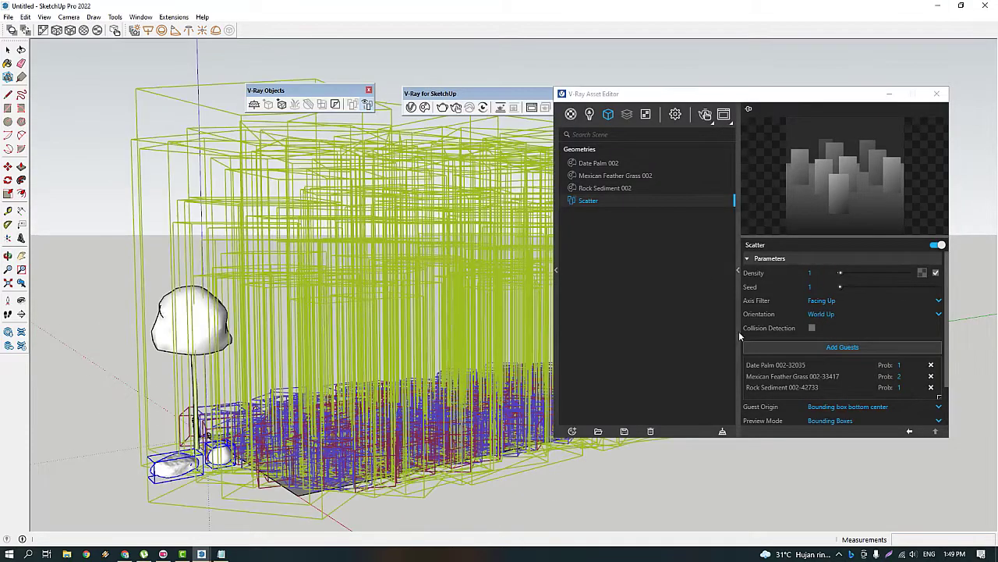
double_click(899, 376)
text(1)
double_click(901, 364)
text(0.05)
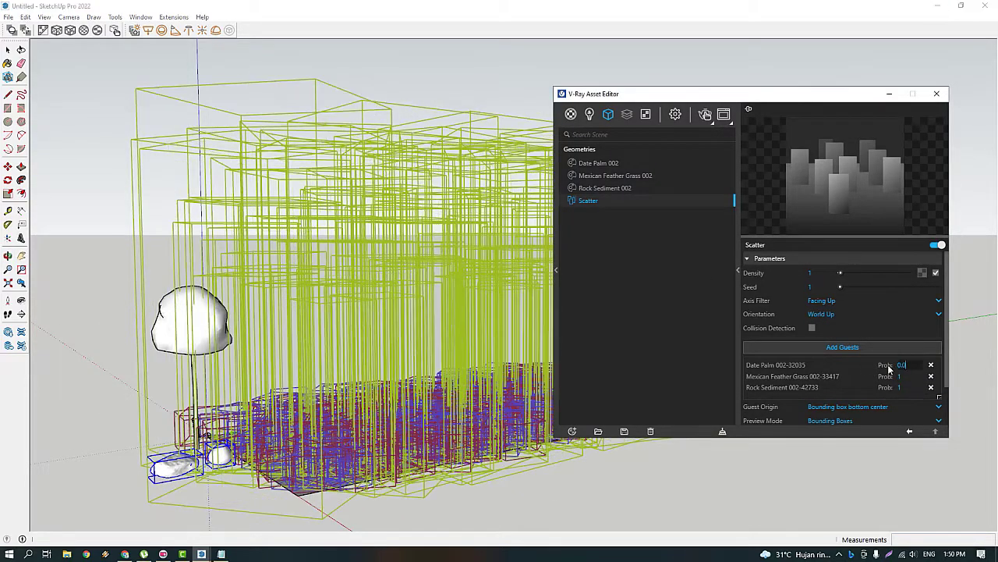
double_click(901, 387)
text(0.05)
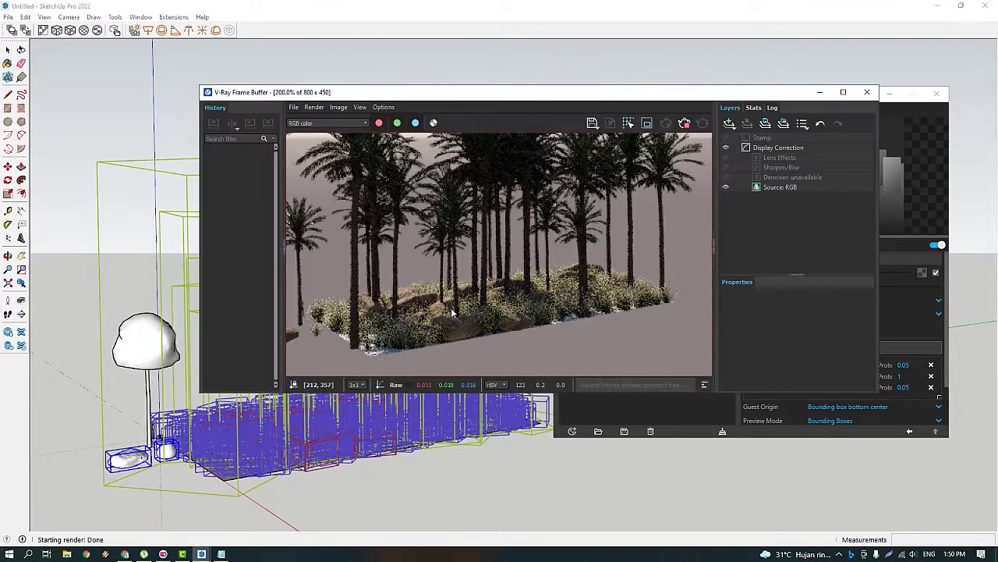
Re-render the grove and reconfirm Rock Sediment probability at 0.05.
click(866, 92)
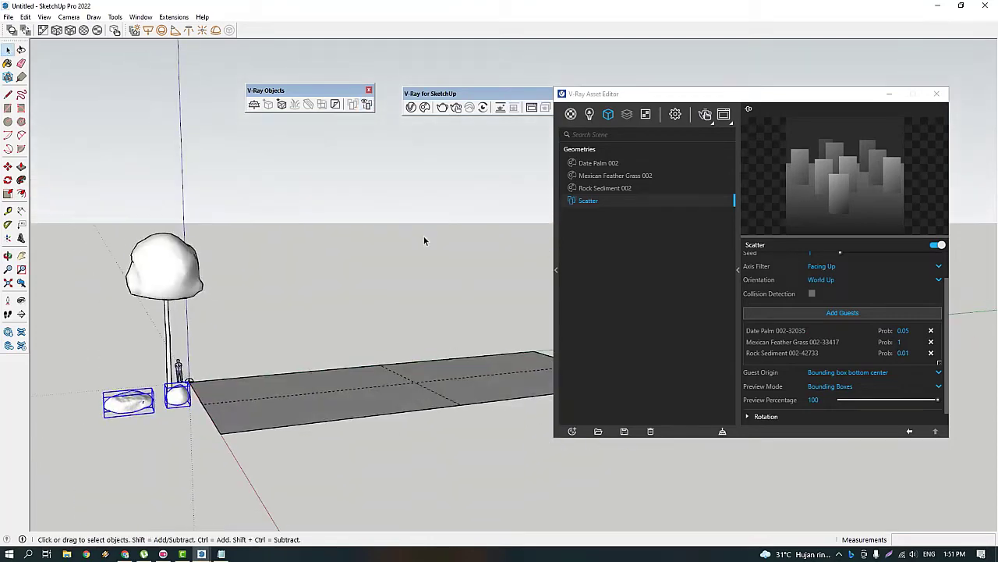
scroll(622, 204, down, 1)
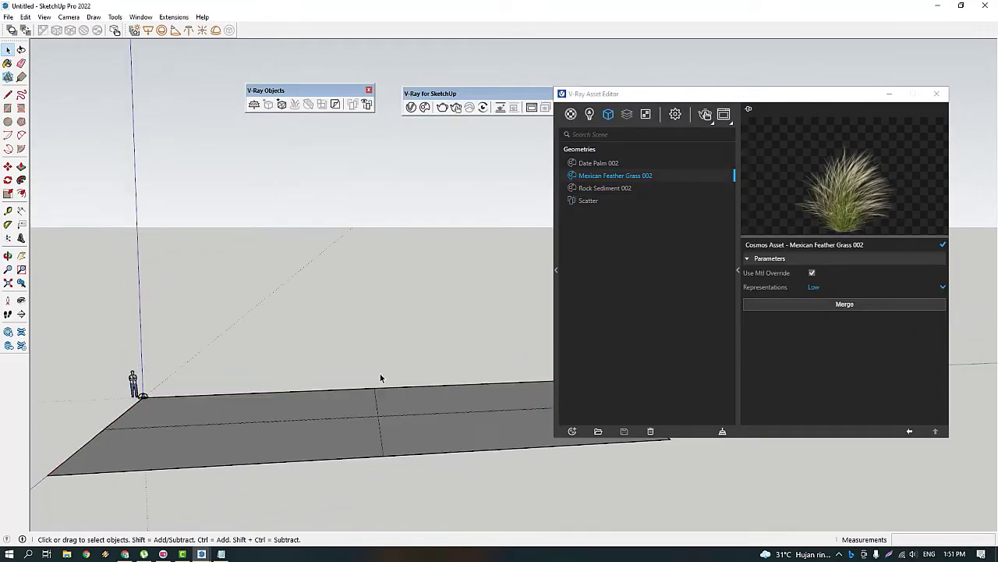
click(704, 114)
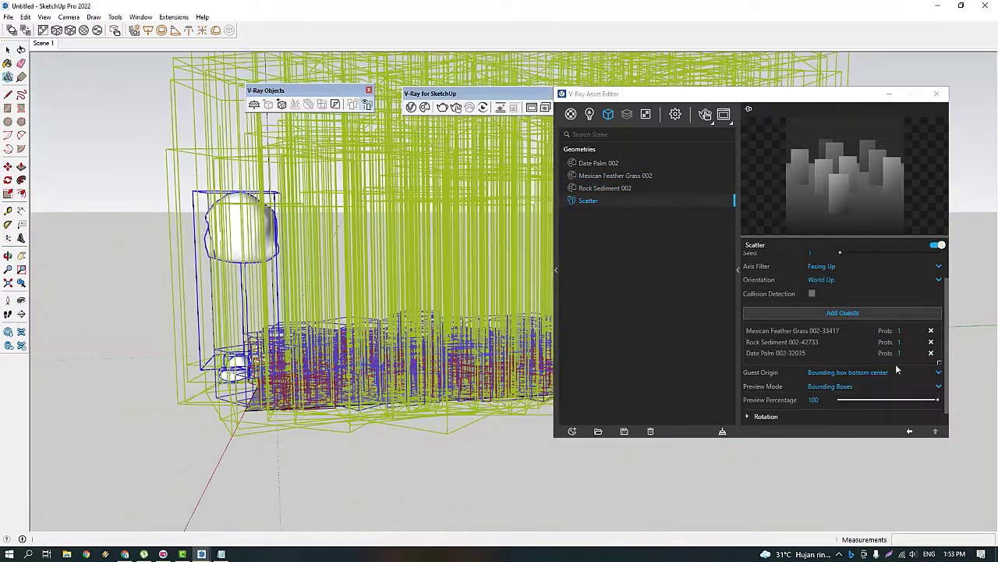
double_click(901, 342)
text(0.05)
key(Return)
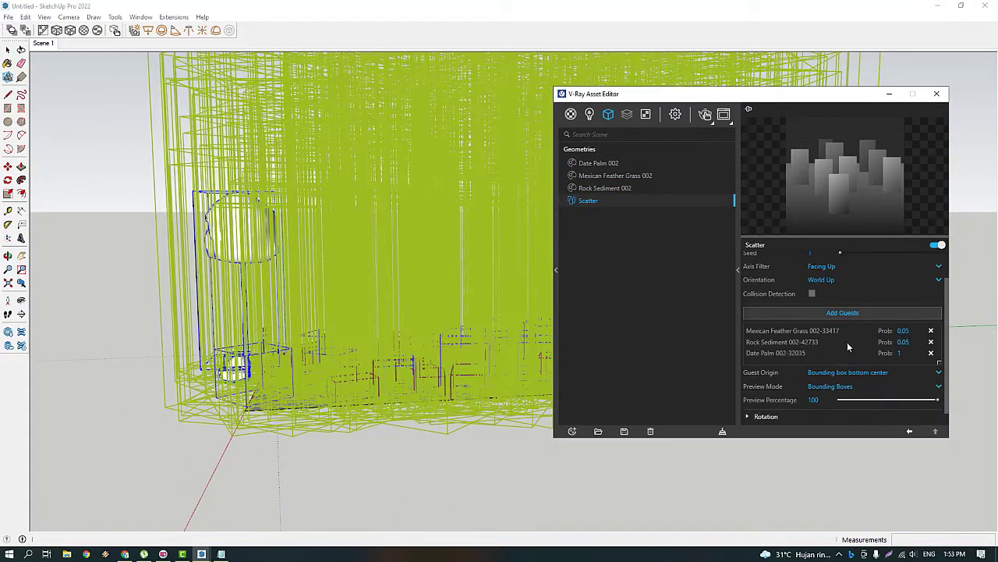
scroll(847, 342, up, 2)
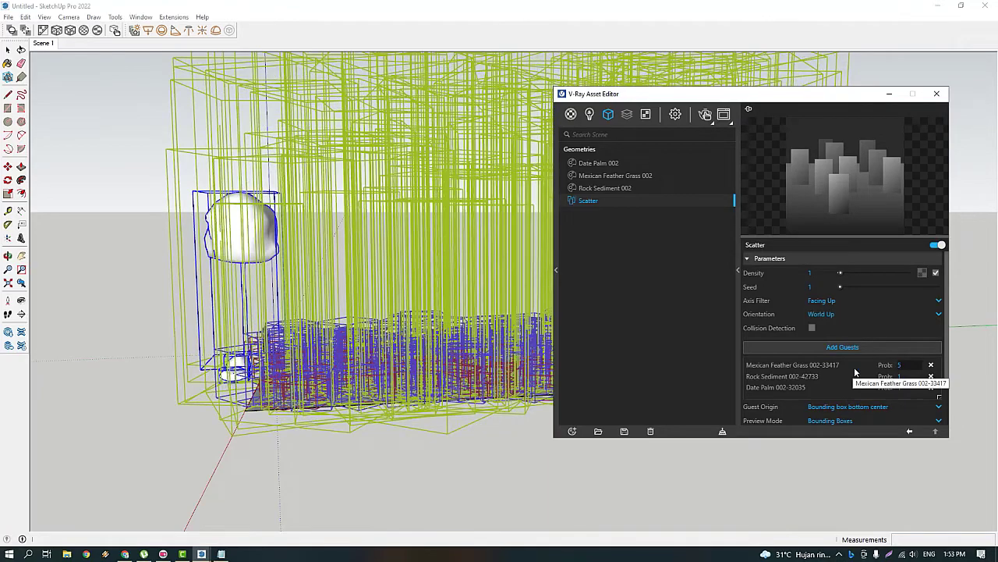
middle_drag(413, 366, 424, 382)
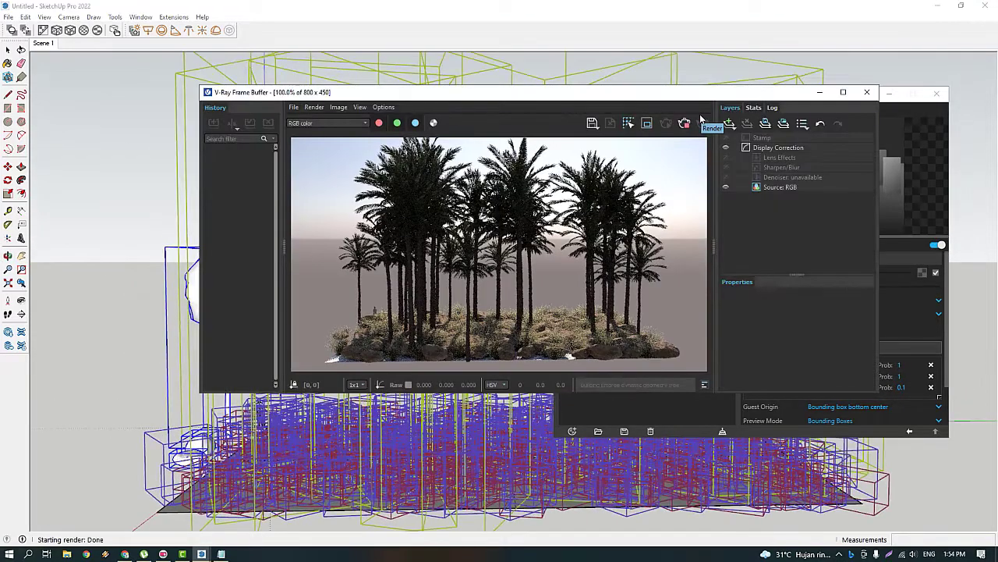
drag(685, 100, 798, 100)
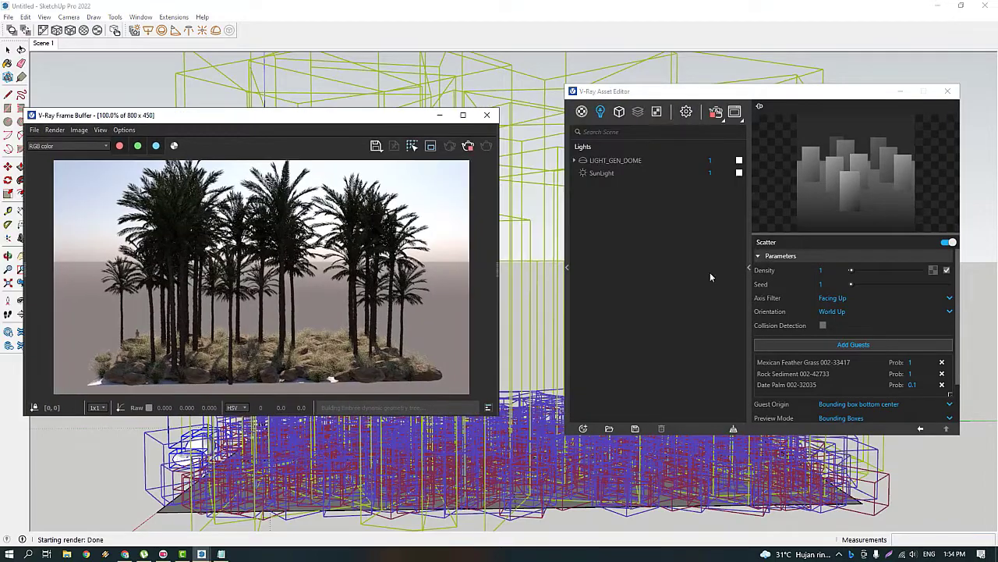
Rotate the sun light to change its direction.
click(601, 172)
drag(803, 311, 793, 302)
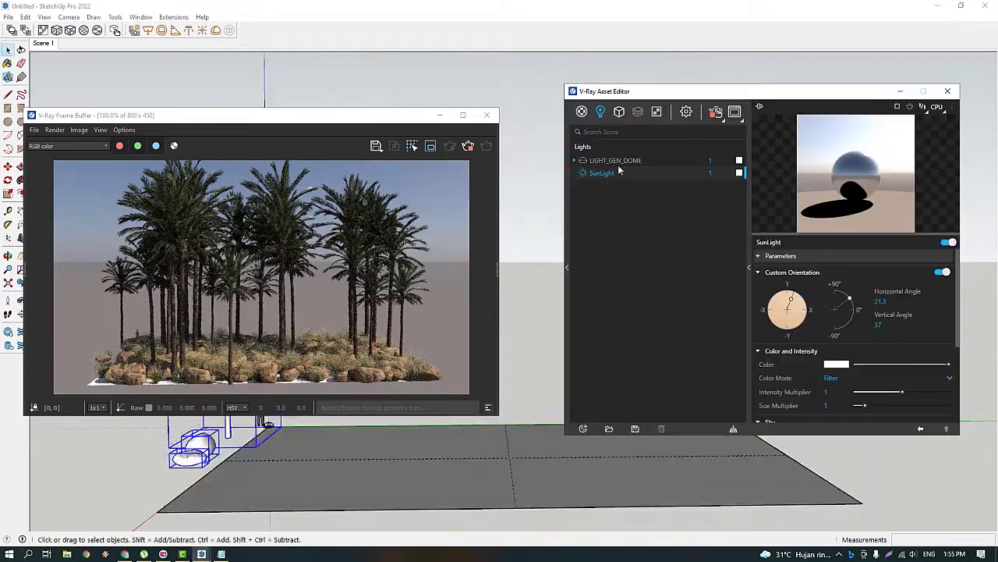
scroll(874, 331, down, 1)
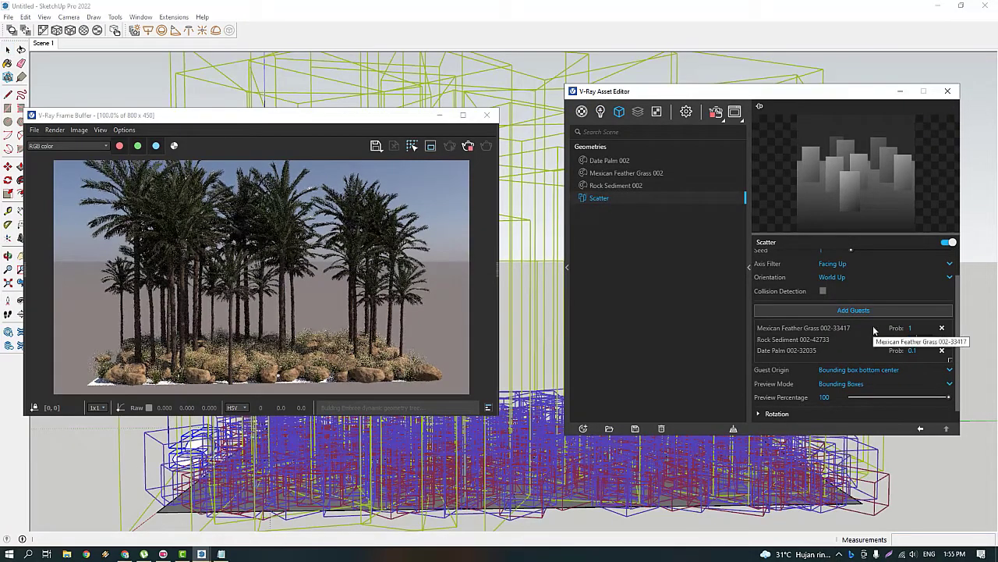
Set Date Palm probability to 0.05 and the maximum random scale to 1.
double_click(912, 351)
text(0.05)
key(Return)
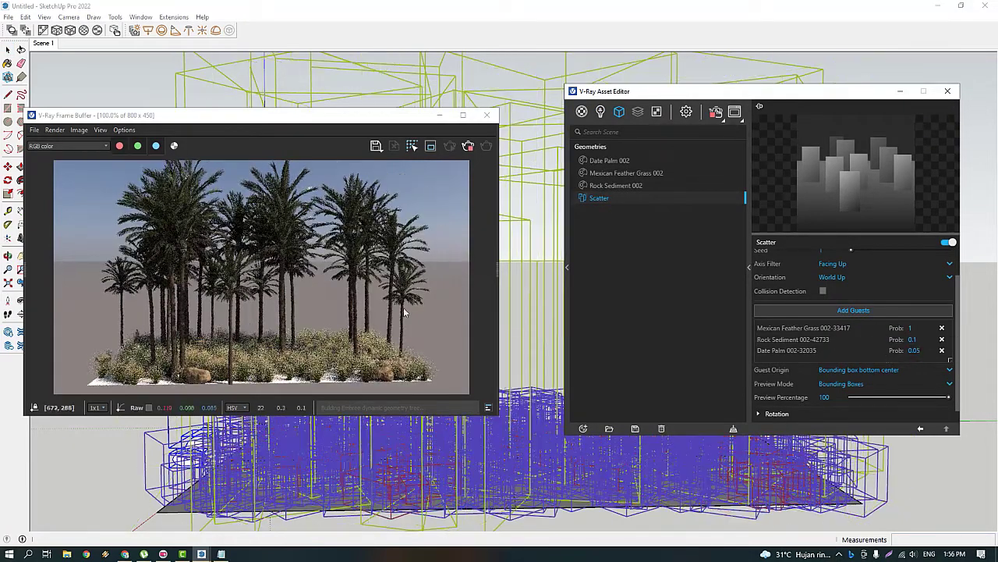
scroll(792, 360, down, 1)
double_click(836, 402)
text(1)
key(Return)
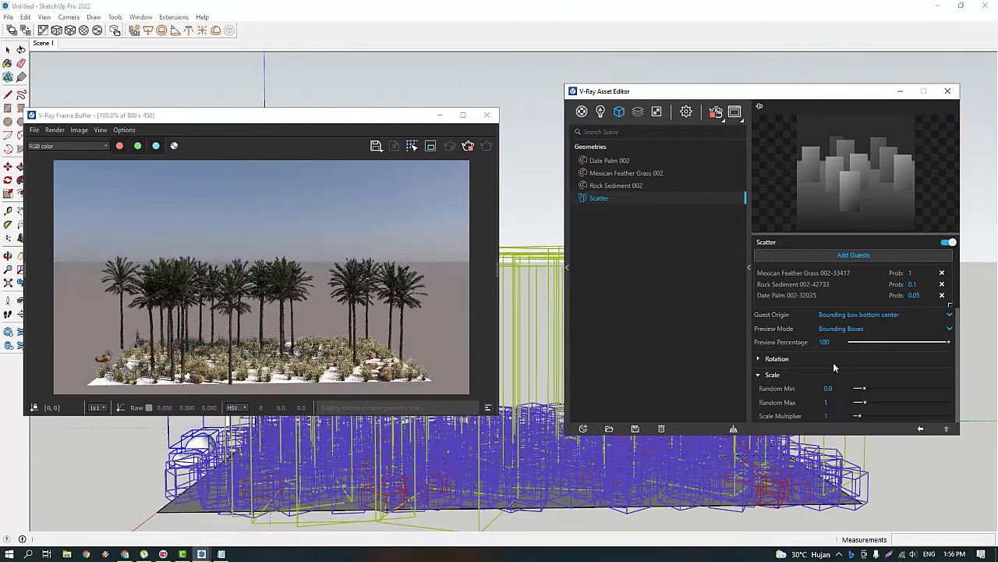
click(816, 375)
Switch to the Scene 1 view and set the Scatter density to 3.
click(526, 199)
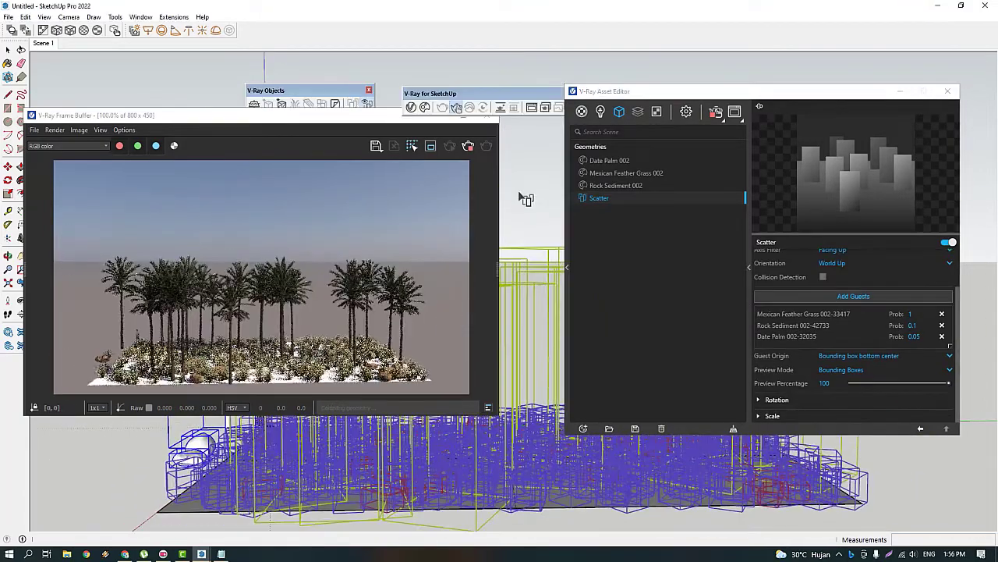
click(43, 43)
right_click(42, 43)
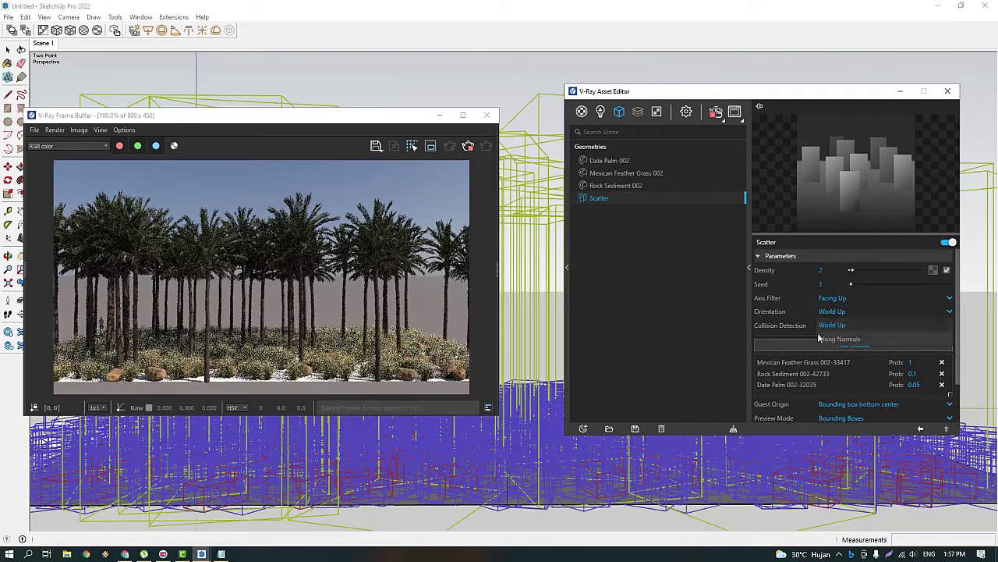
click(804, 385)
scroll(806, 390, up, 1)
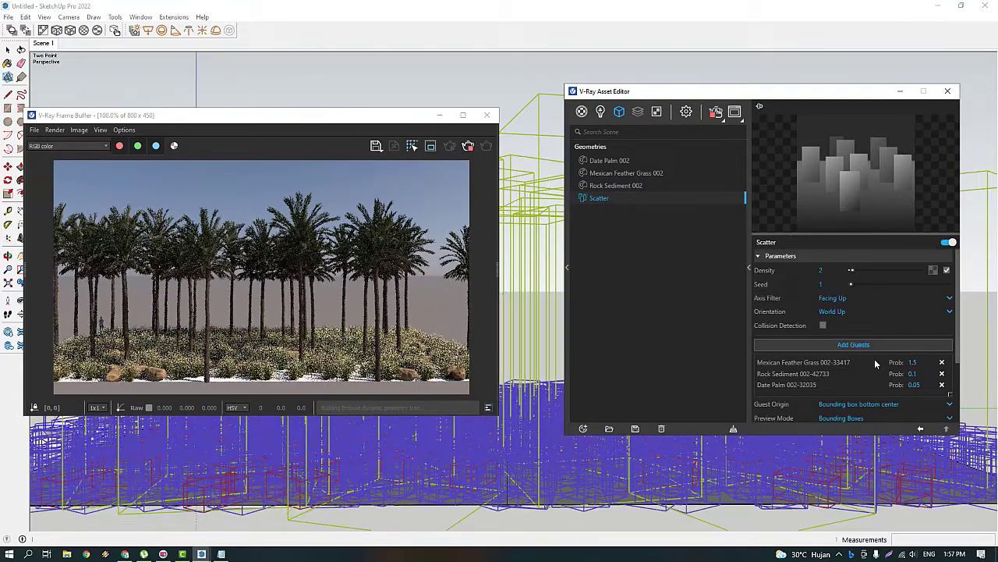
click(821, 270)
text(3)
key(Return)
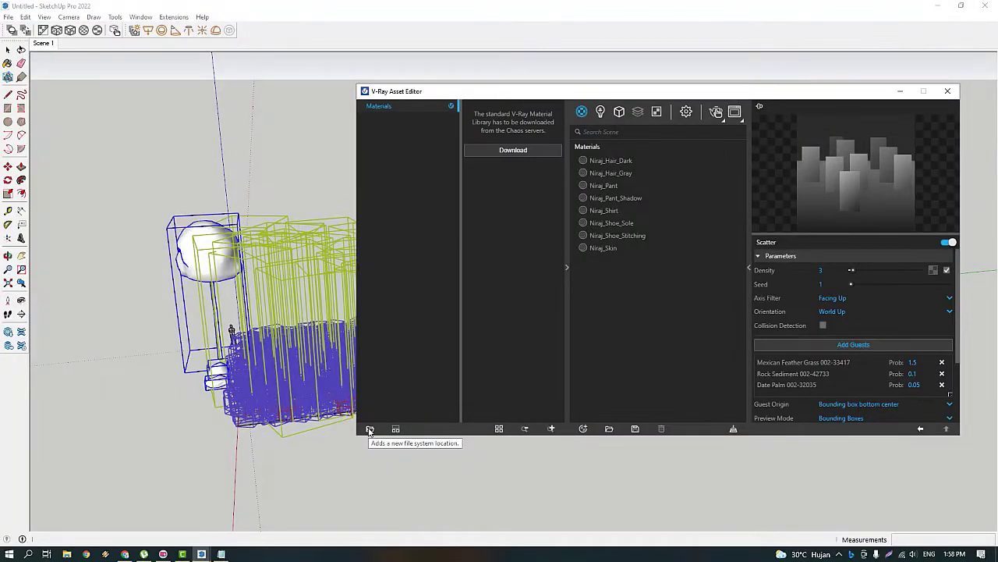
click(948, 91)
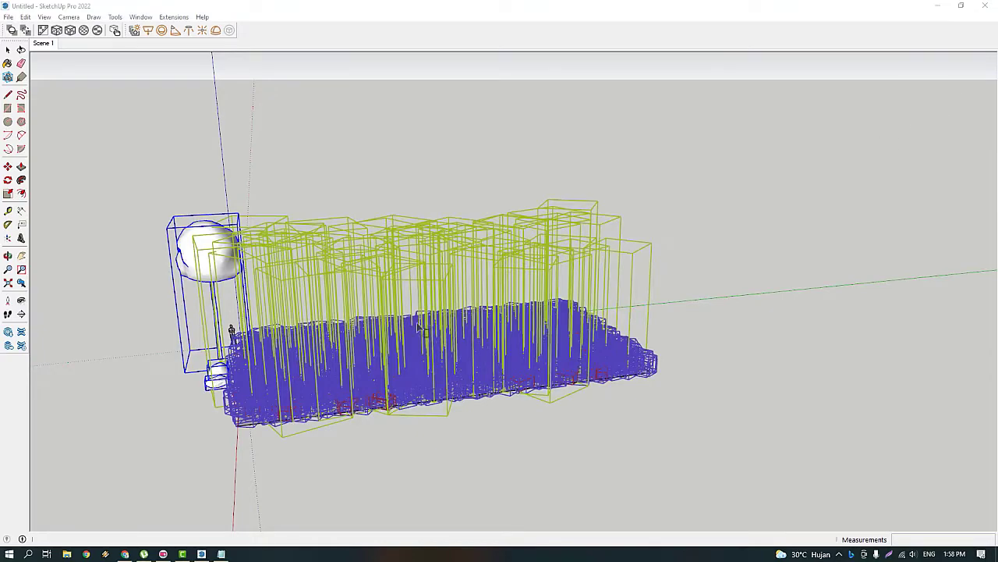
Open Chaos Cosmos, widen its window, and browse the online Materials category.
scroll(421, 329, up, 3)
scroll(377, 363, up, 3)
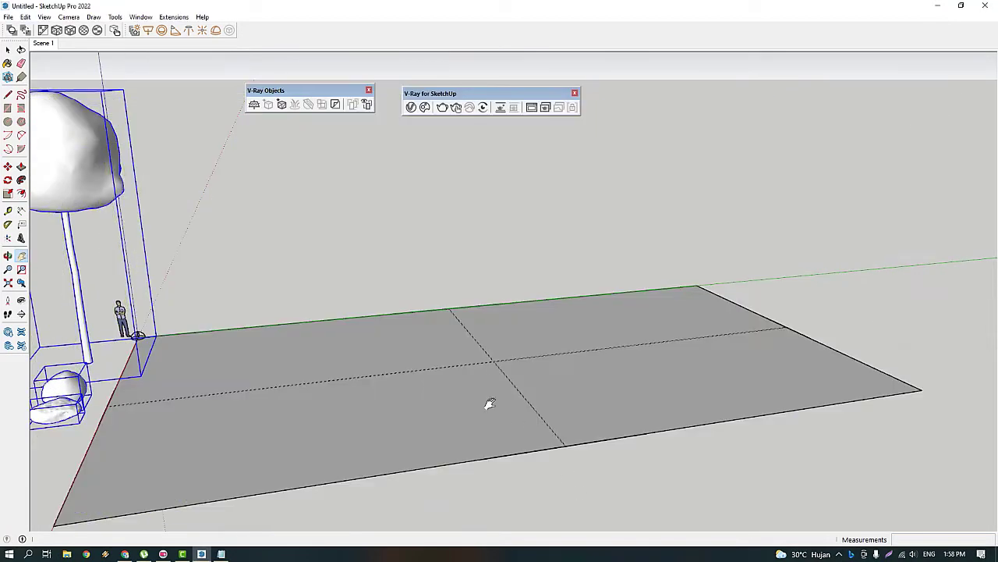
click(425, 107)
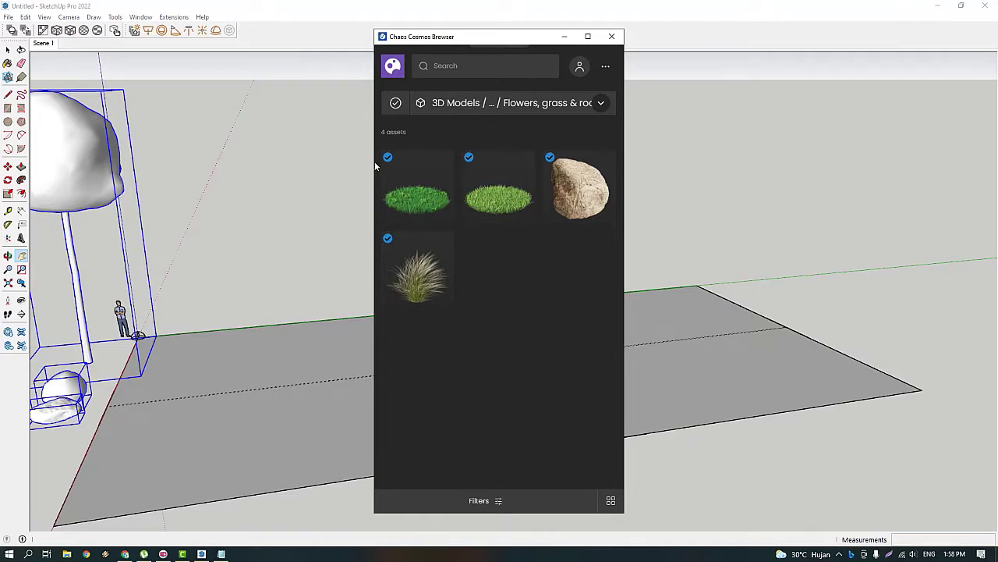
drag(374, 161, 214, 176)
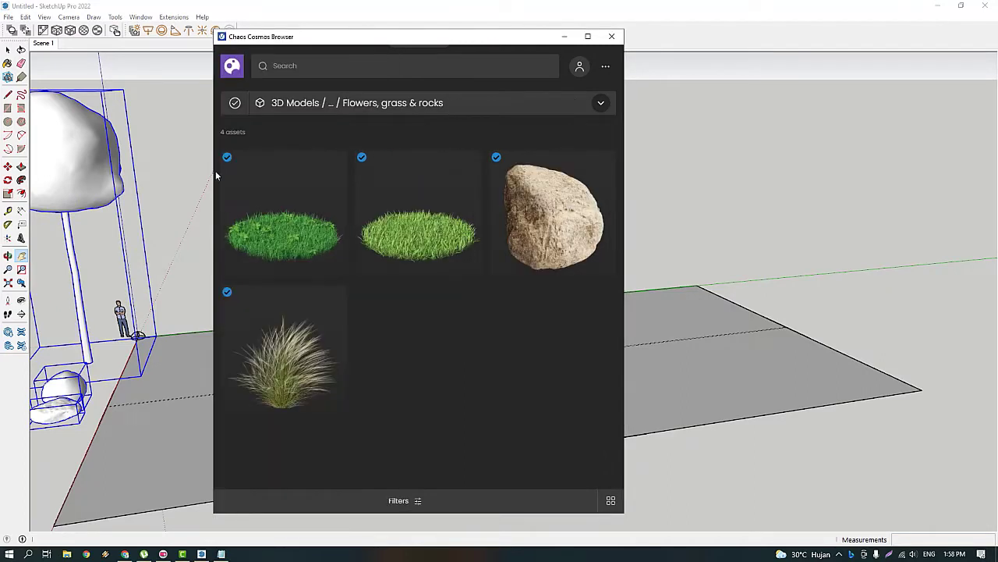
click(235, 104)
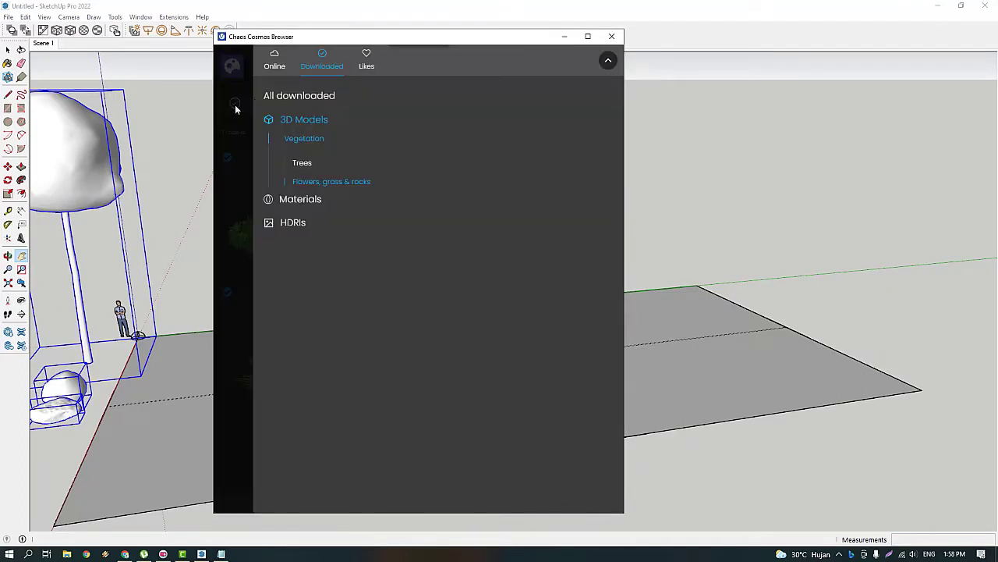
click(274, 67)
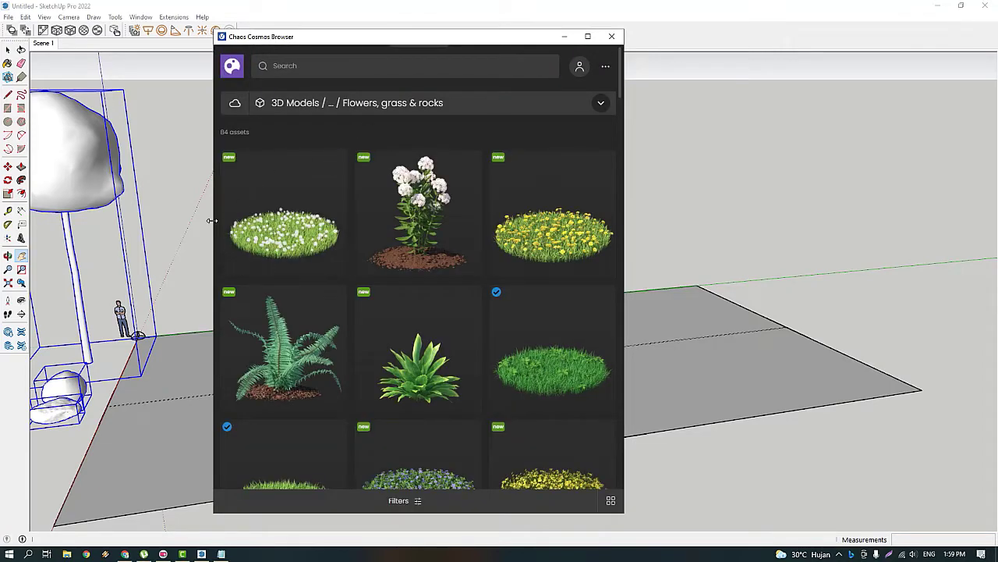
drag(211, 221, 82, 216)
drag(374, 37, 446, 34)
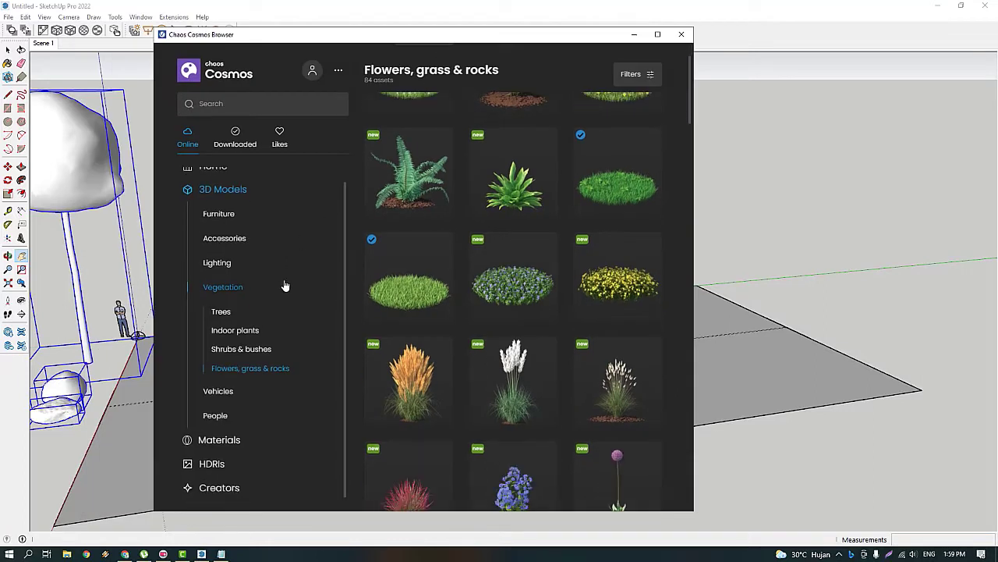
scroll(269, 304, down, 1)
click(212, 441)
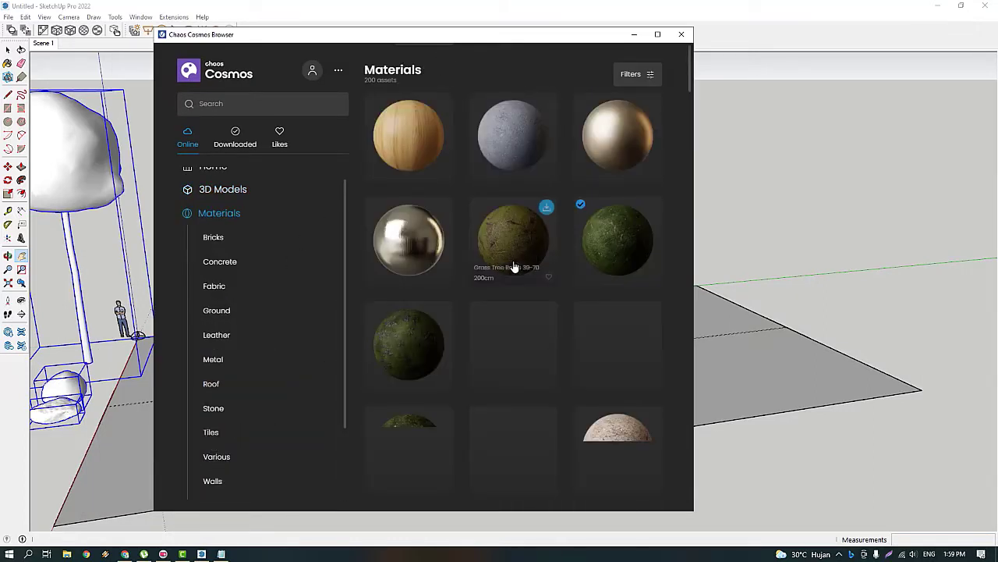
Import the Grass Stones Sticks 39-40 200cm material, then close the browser.
scroll(510, 263, down, 1)
scroll(508, 245, down, 1)
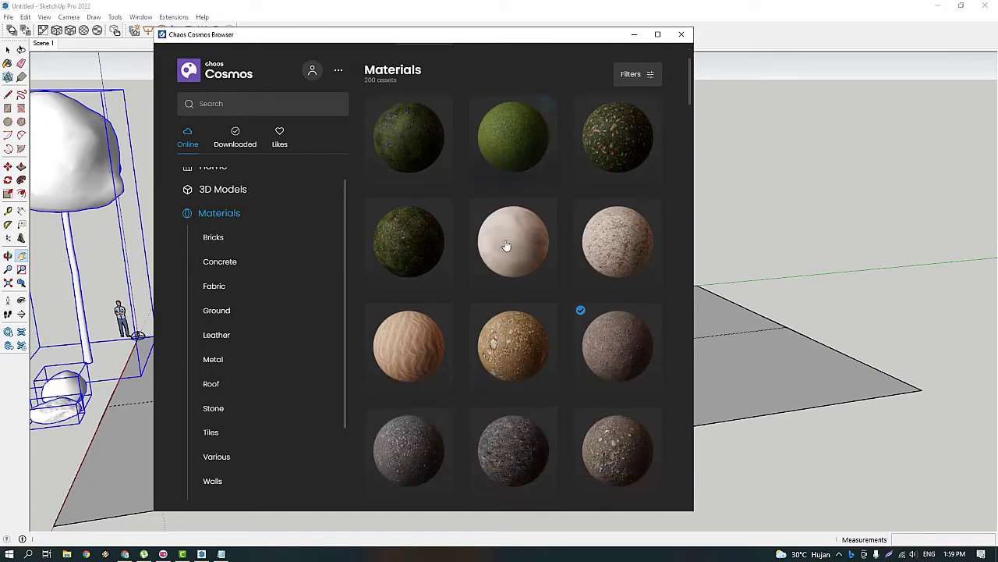
scroll(506, 246, down, 1)
scroll(505, 246, down, 3)
scroll(507, 248, down, 3)
scroll(508, 248, up, 1)
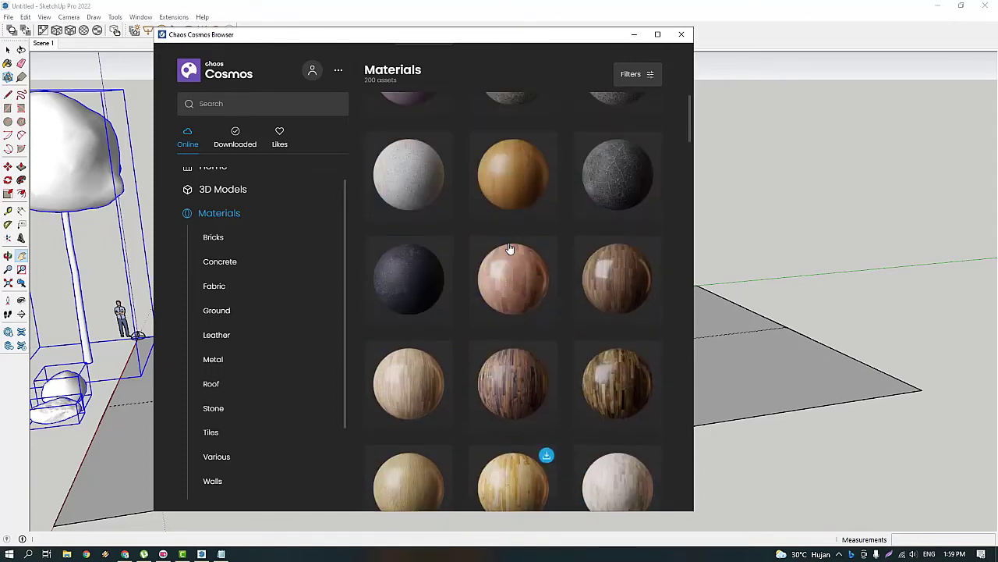
scroll(510, 247, up, 2)
scroll(515, 242, up, 1)
scroll(528, 228, up, 2)
scroll(529, 230, up, 1)
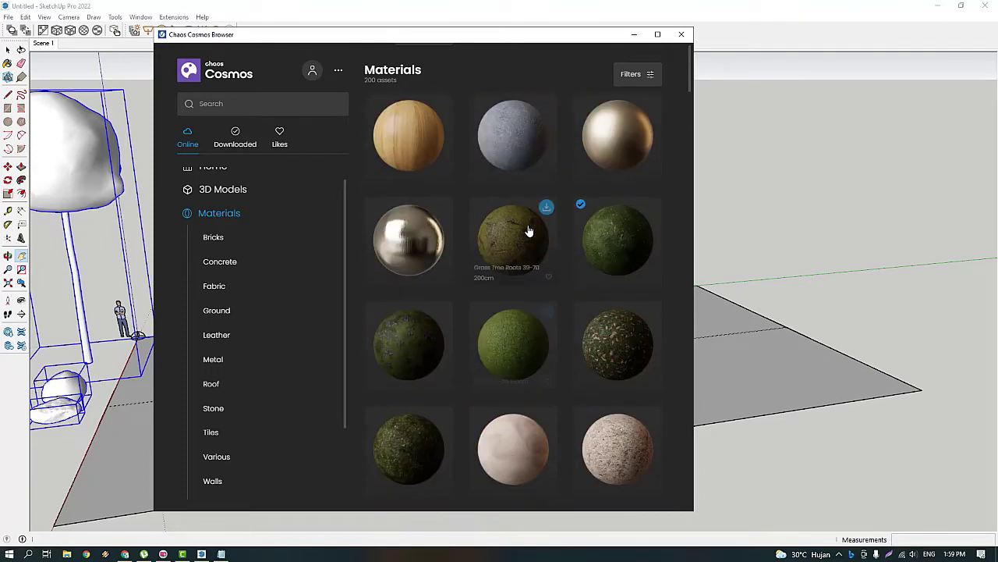
mouse_move(618, 238)
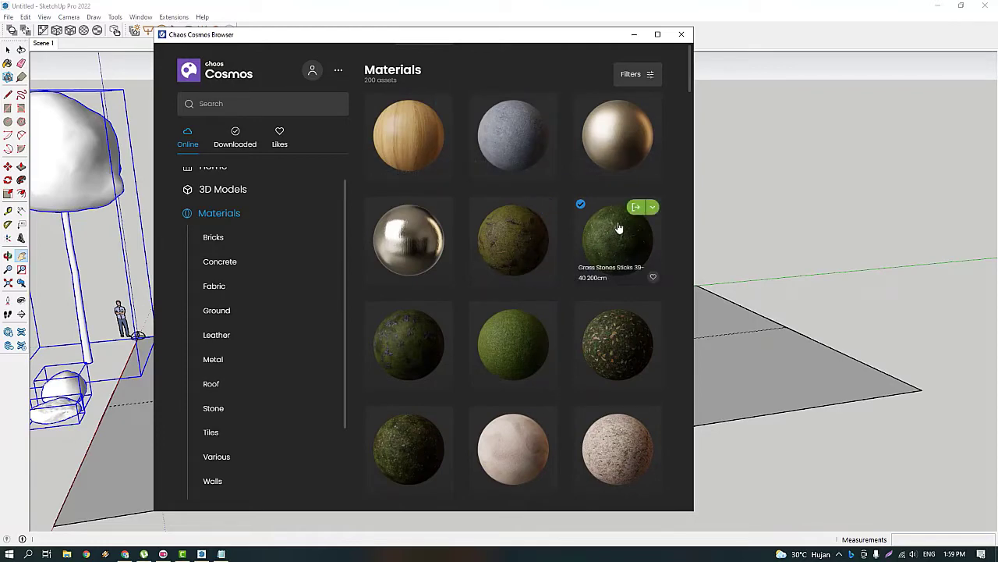
scroll(630, 216, down, 2)
scroll(624, 223, down, 2)
scroll(620, 230, down, 4)
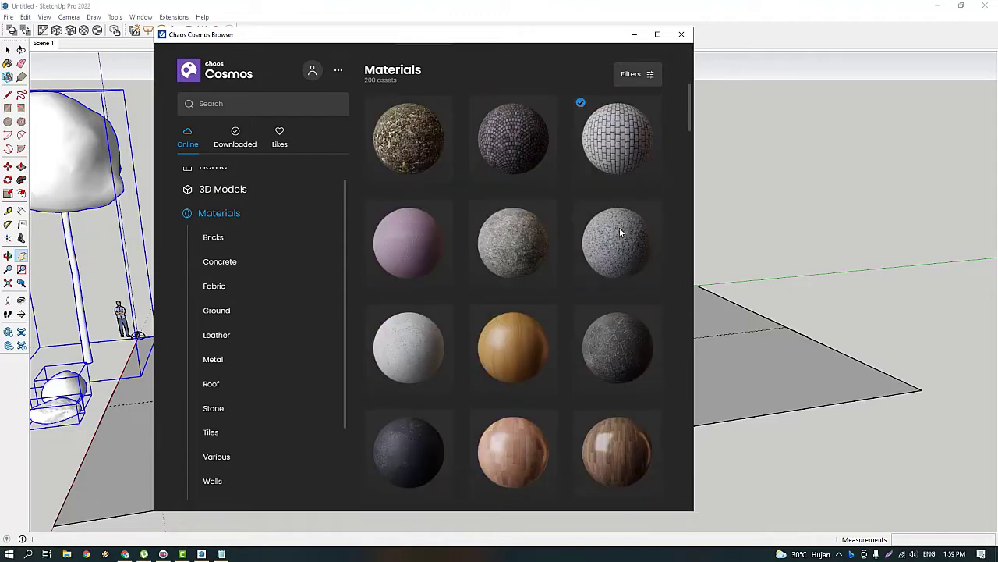
scroll(621, 234, up, 2)
scroll(621, 230, up, 3)
scroll(615, 214, up, 1)
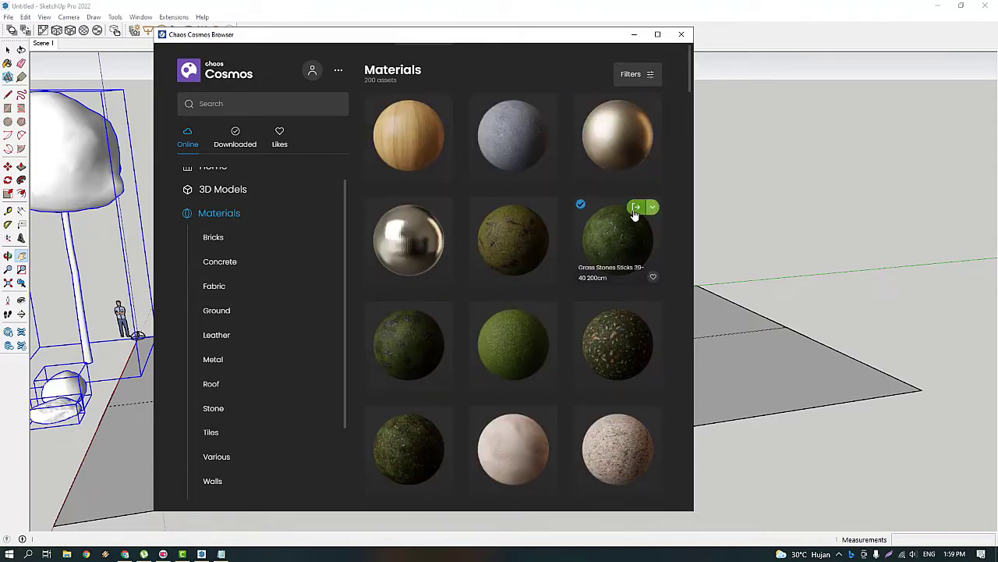
click(634, 209)
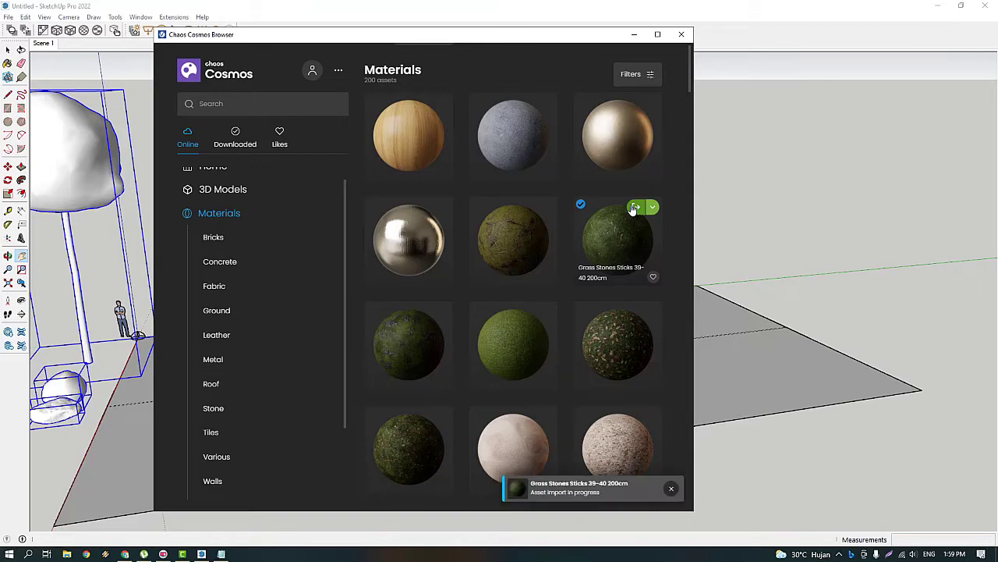
click(652, 209)
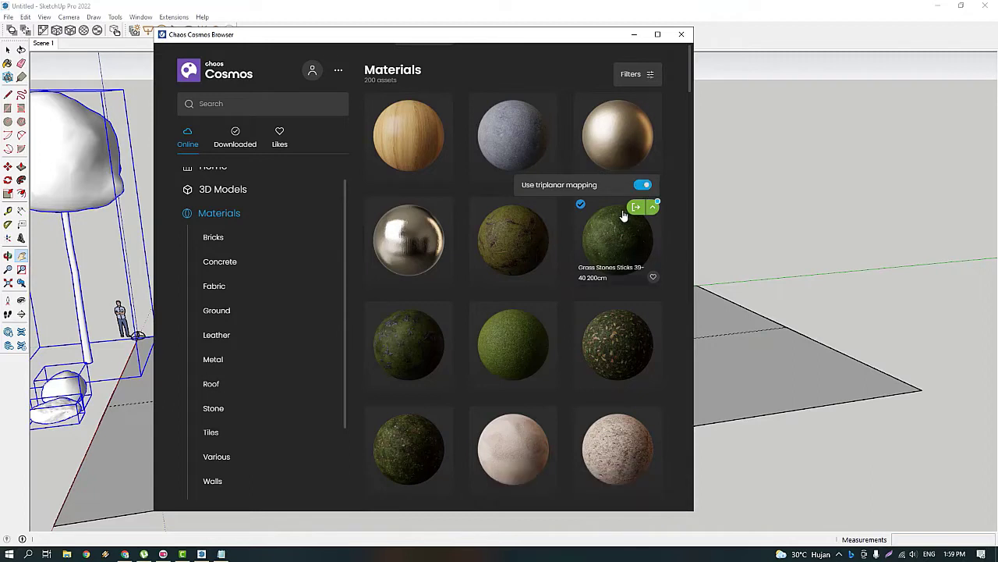
click(680, 36)
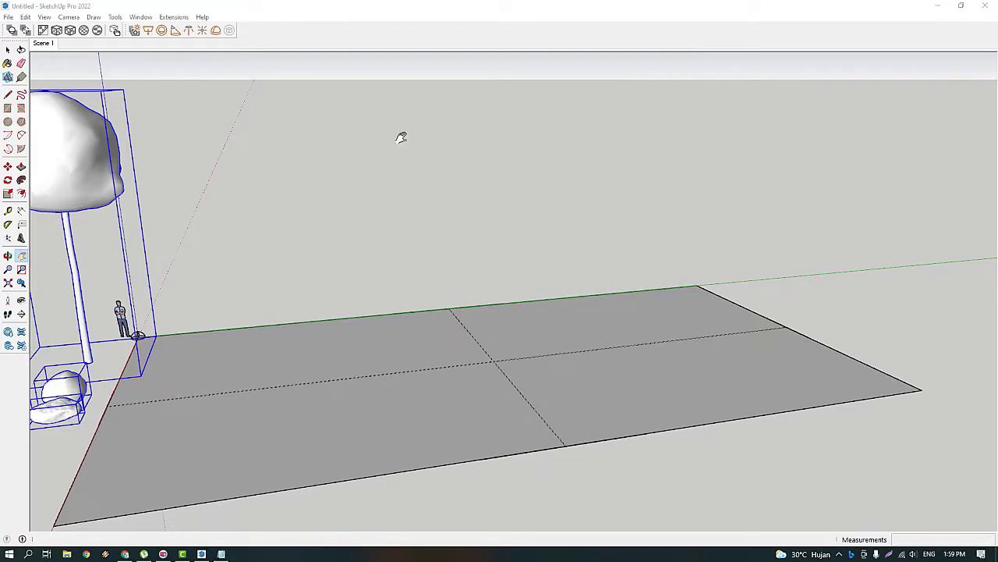
Paint the ground plane with the Grass Stones Sticks 39-40 200cm material.
click(411, 109)
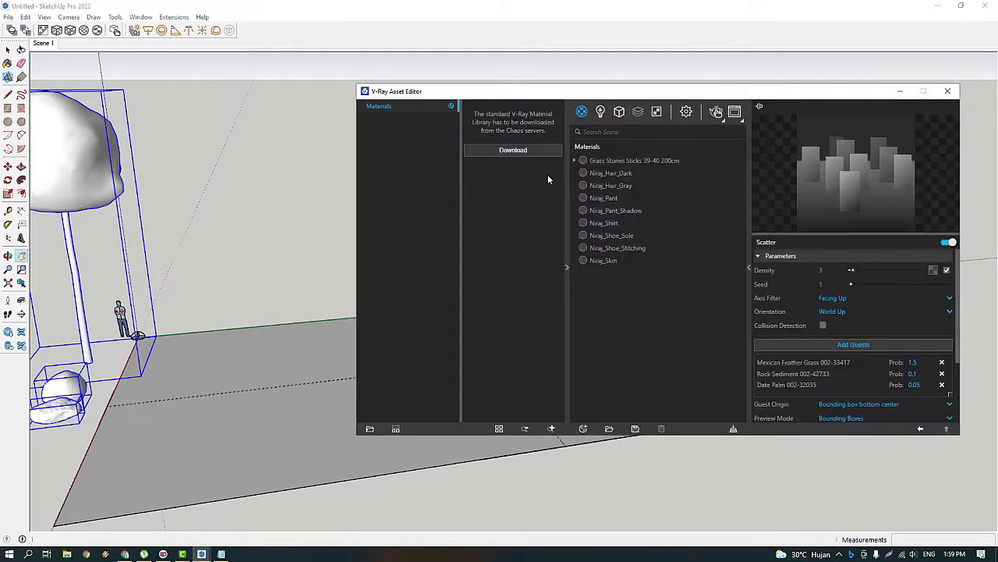
click(568, 261)
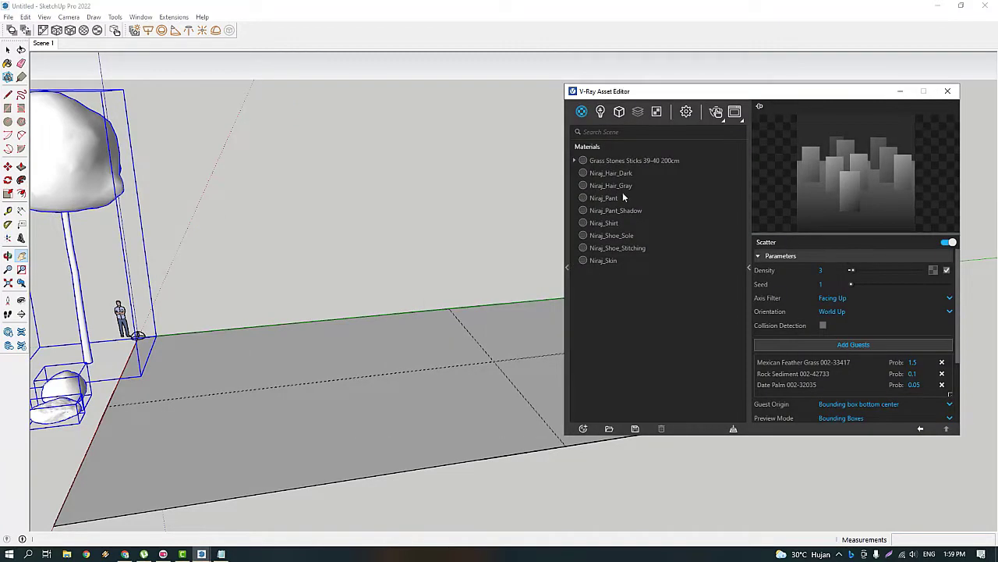
click(621, 162)
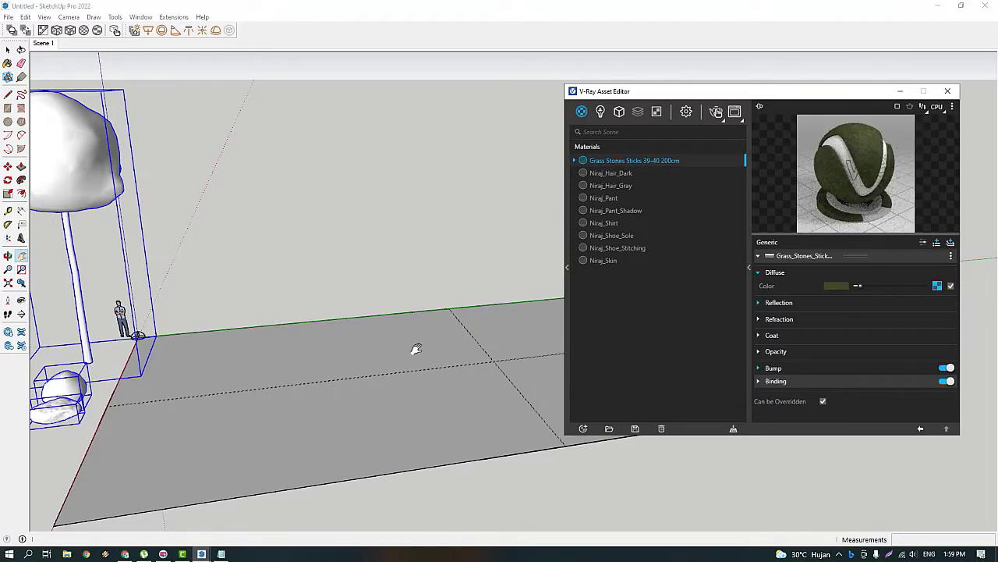
click(432, 423)
key(space)
click(433, 421)
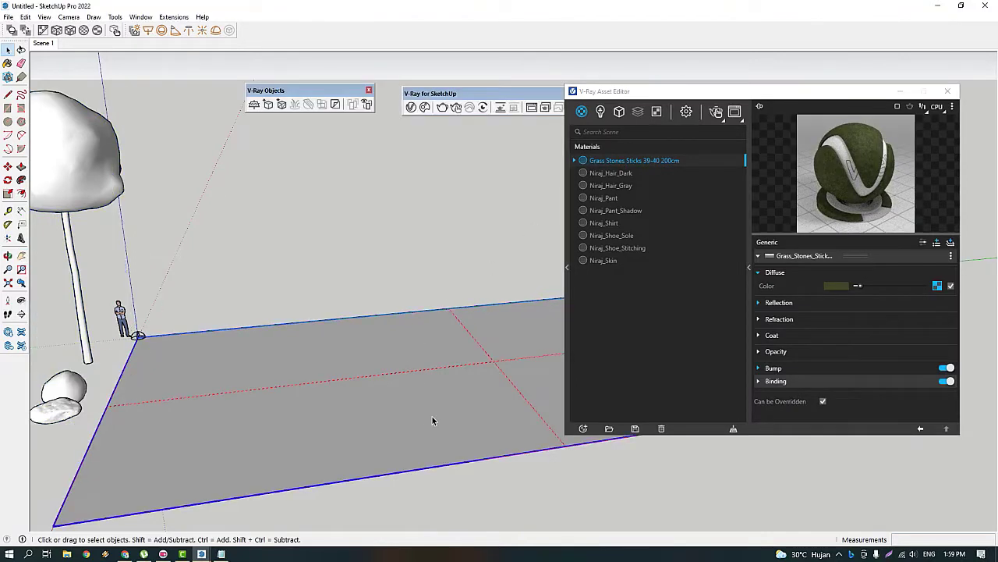
key(b)
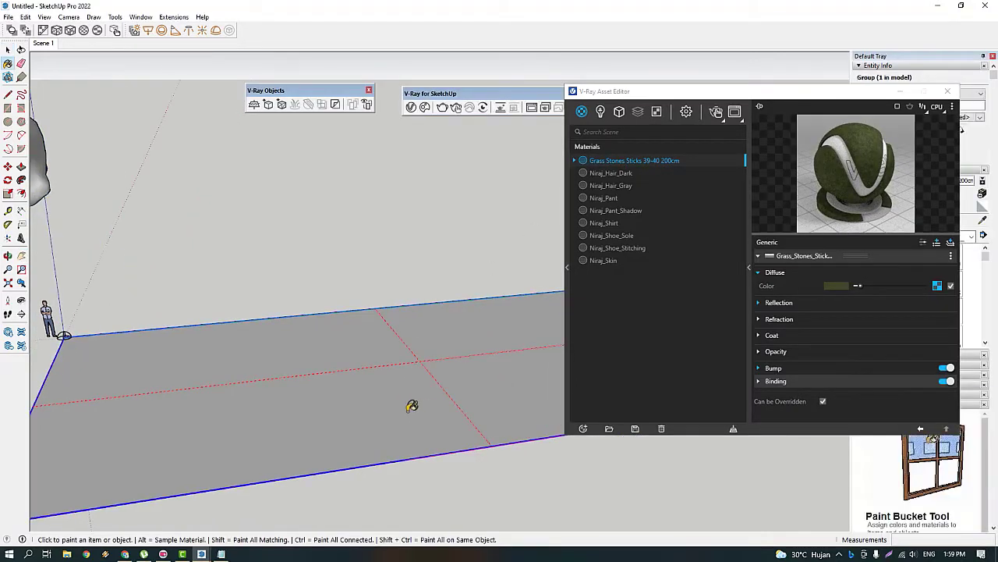
click(412, 405)
scroll(390, 414, up, 2)
scroll(394, 417, up, 2)
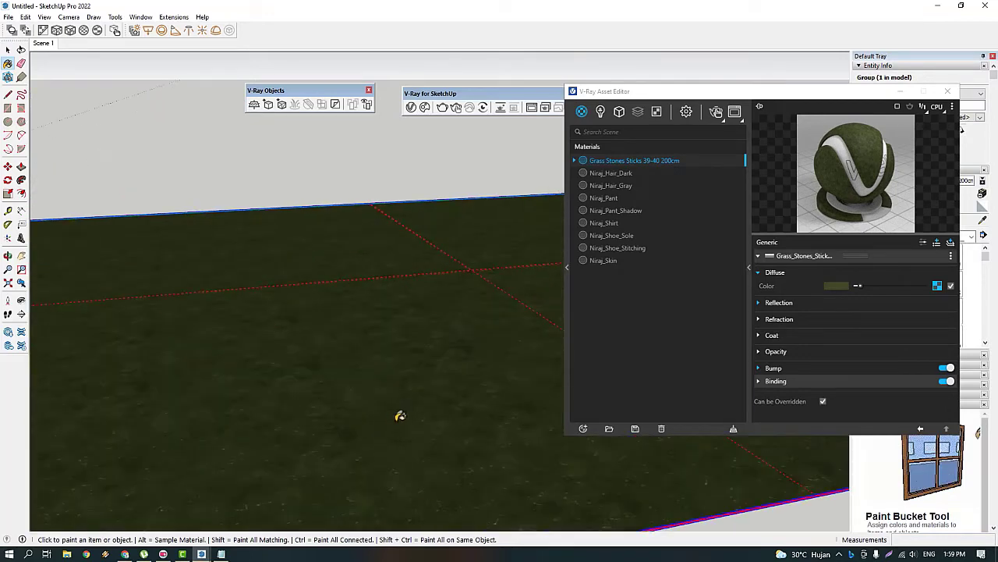
scroll(401, 413, up, 1)
middle_drag(407, 411, 268, 320)
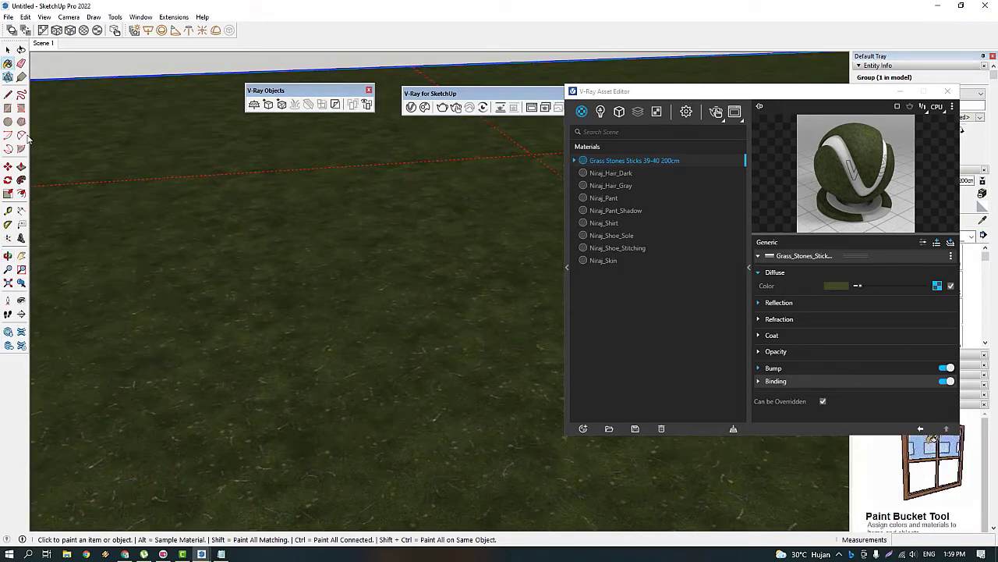
Review the grass material's settings in the Asset Editor, then close it.
click(8, 66)
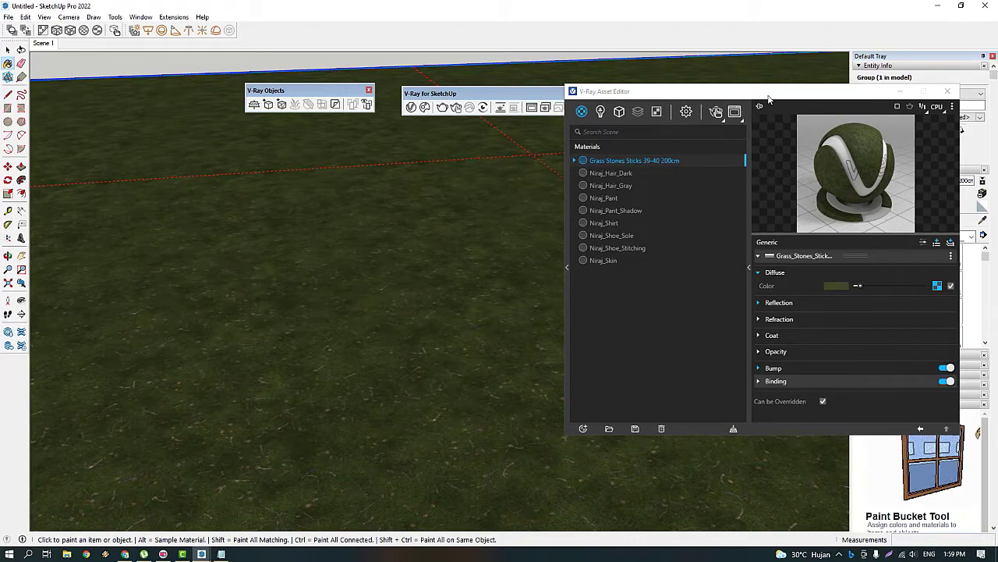
drag(768, 99, 300, 99)
click(889, 223)
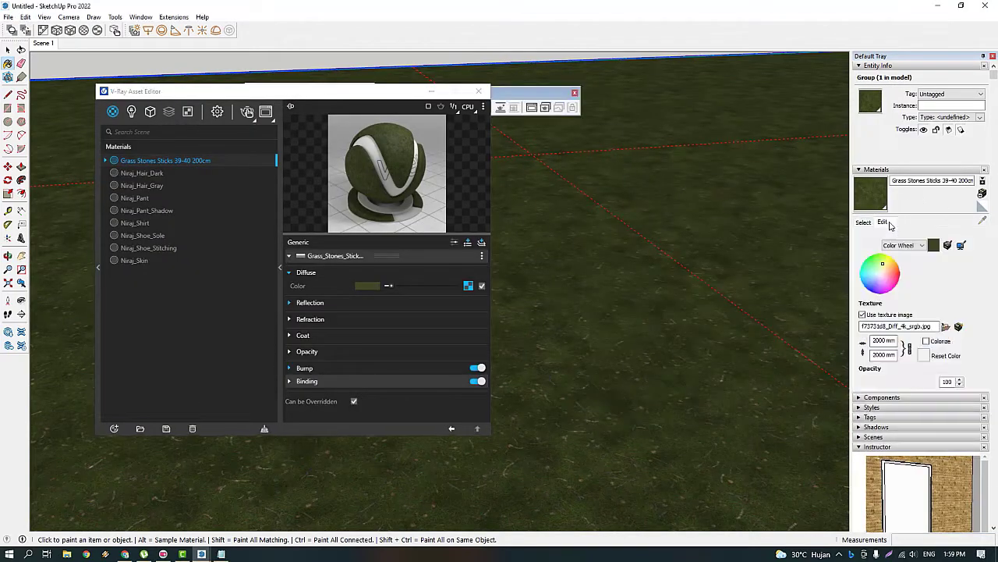
scroll(675, 296, down, 3)
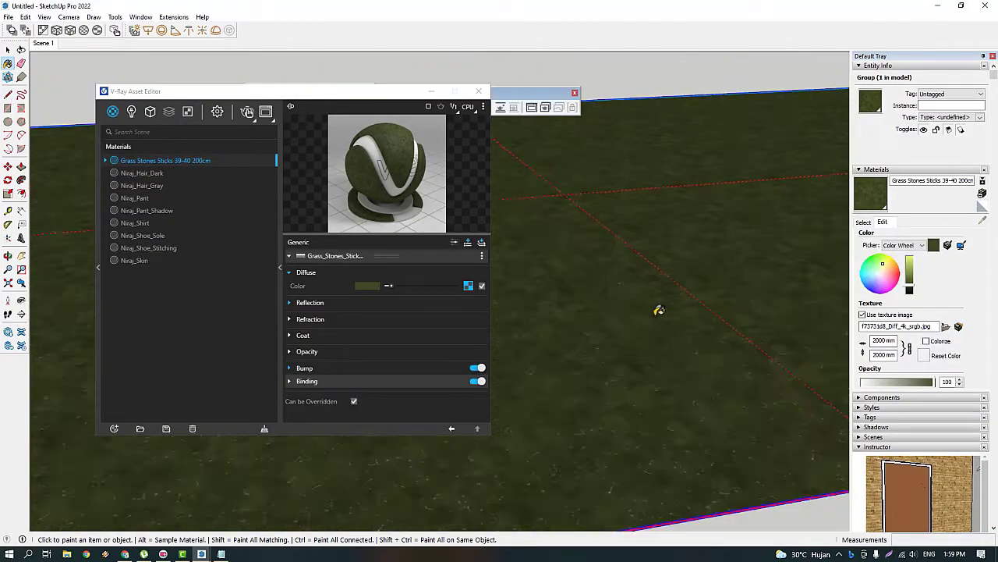
scroll(679, 322, down, 3)
click(479, 91)
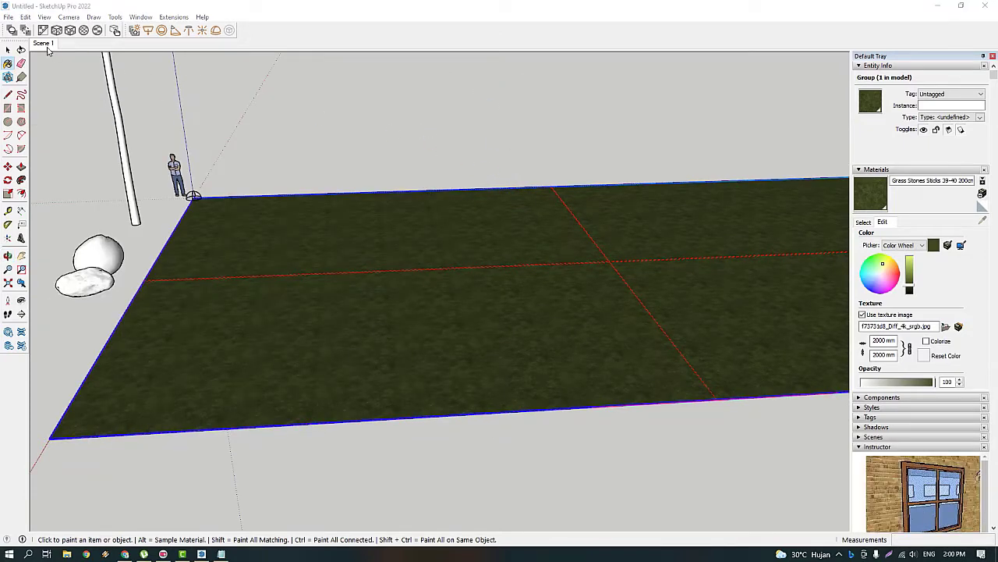
Return to the Scene 1 view, hide the side panel, and start a V-Ray render.
click(39, 43)
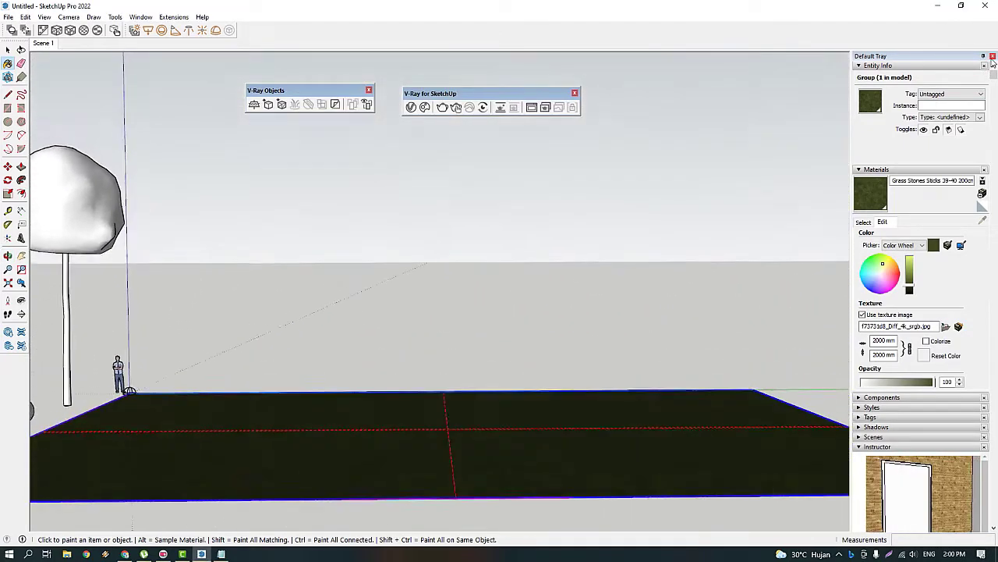
click(993, 57)
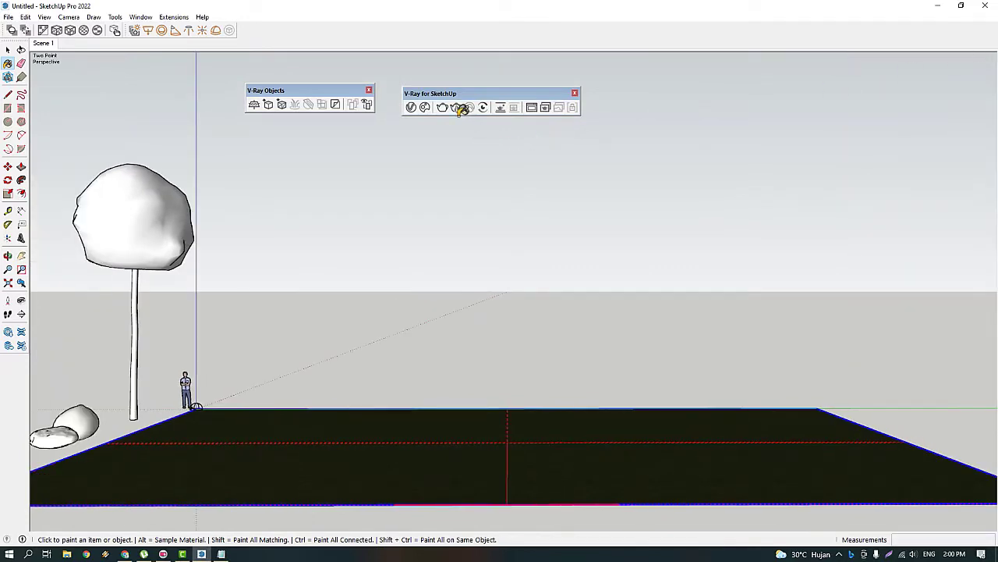
click(462, 108)
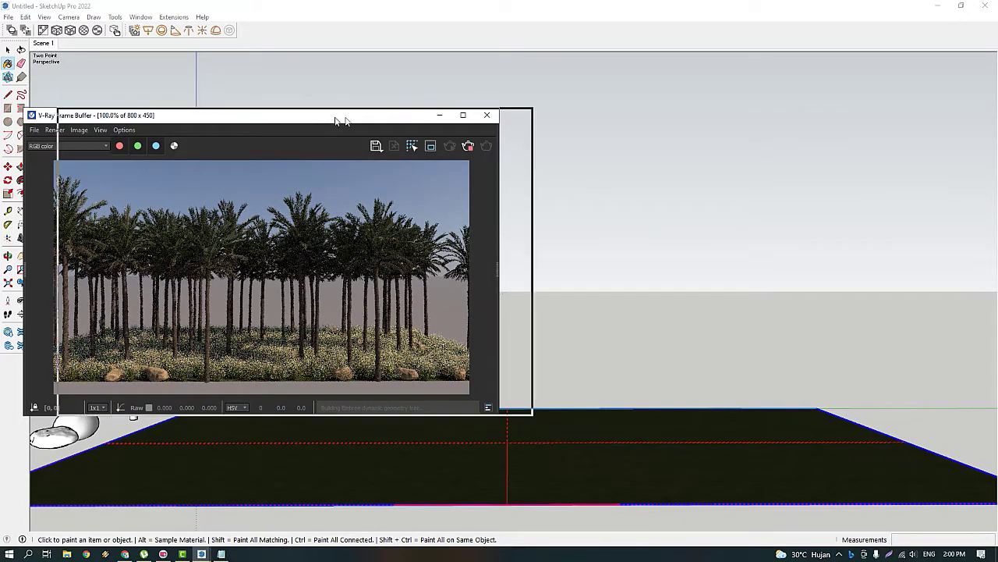
Move the frame buffer aside and open its VFB settings on the History tab.
drag(334, 115, 508, 112)
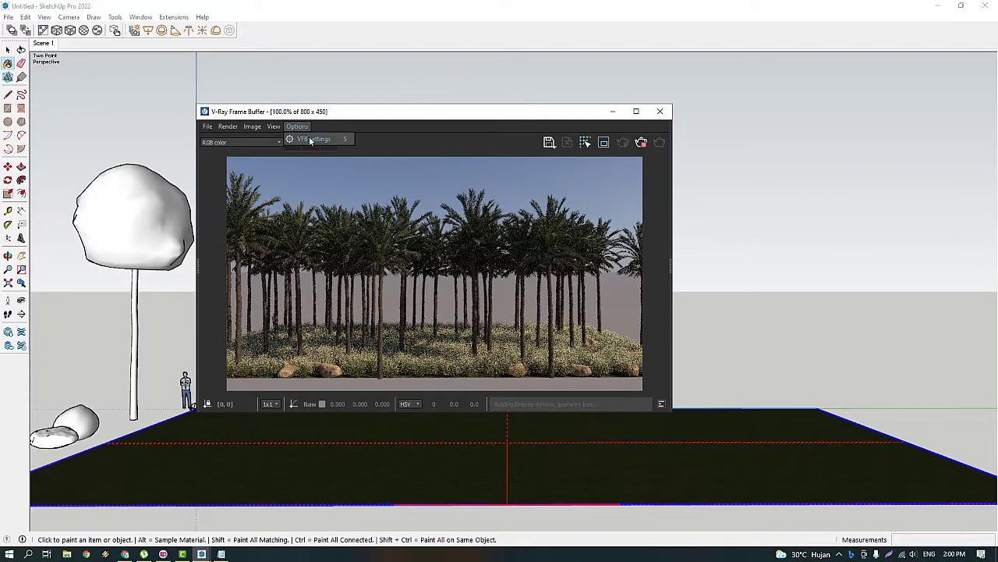
click(312, 139)
click(432, 131)
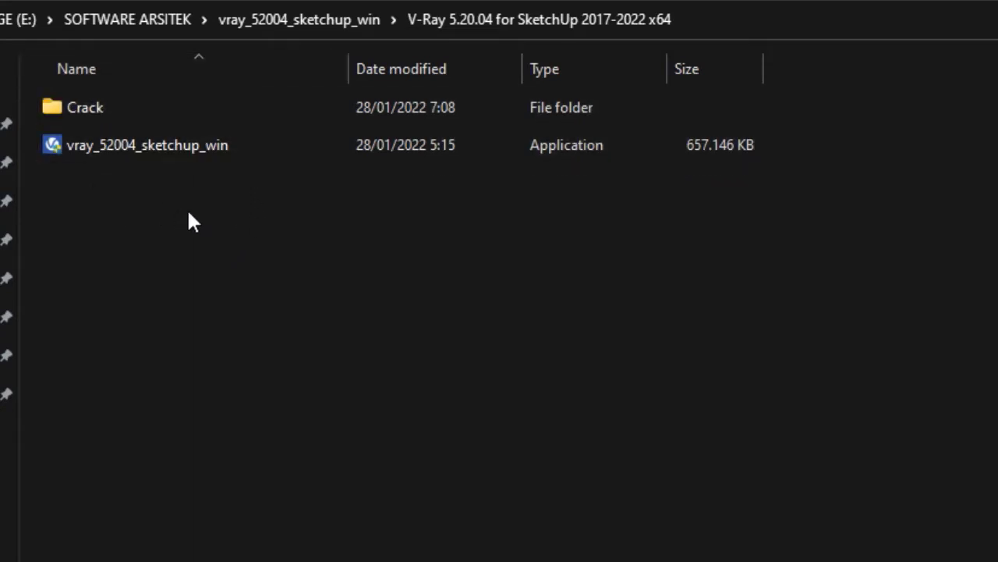
Run the vray_52004_sketchup_win installer as administrator and approve the User Account Control prompt.
click(121, 160)
right_click(117, 153)
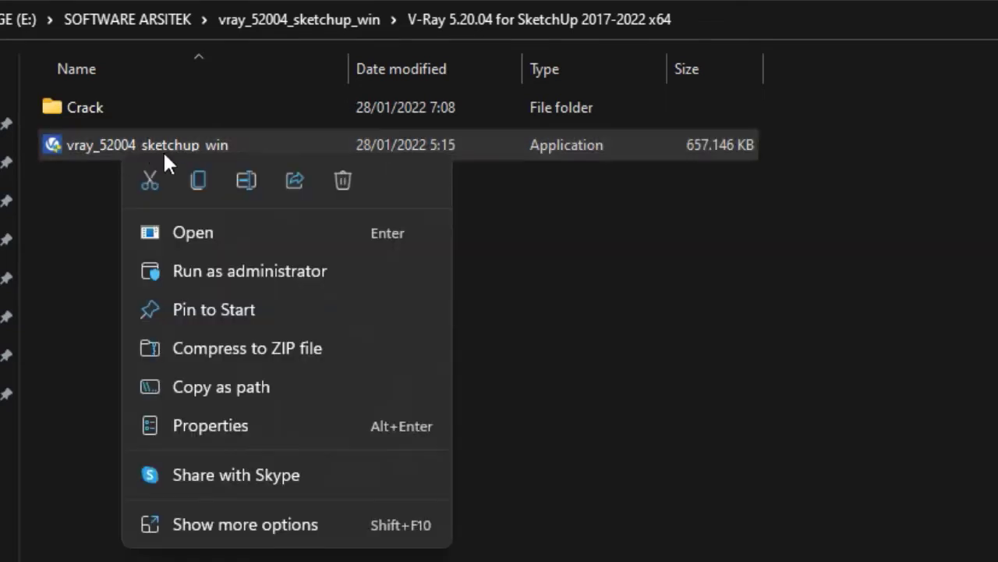
click(205, 280)
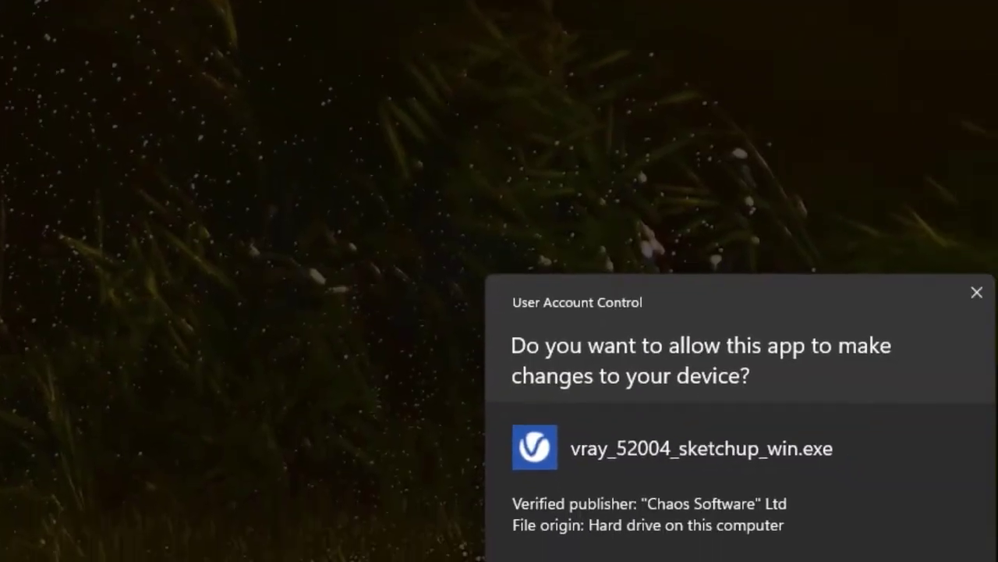
key(alt+y)
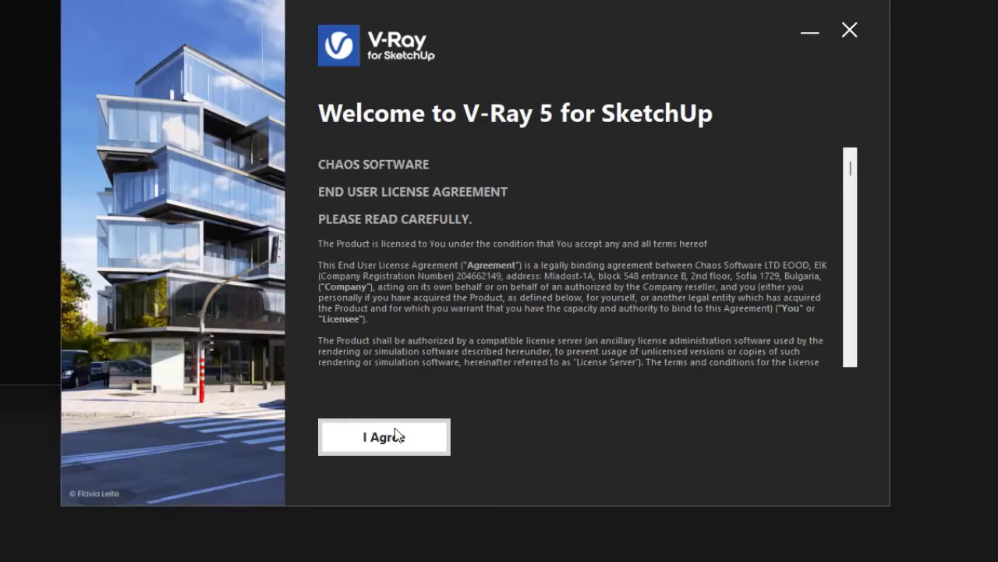
Accept the licence, install V-Ray for SketchUp 2022, opt out of usage statistics, and finish.
click(397, 435)
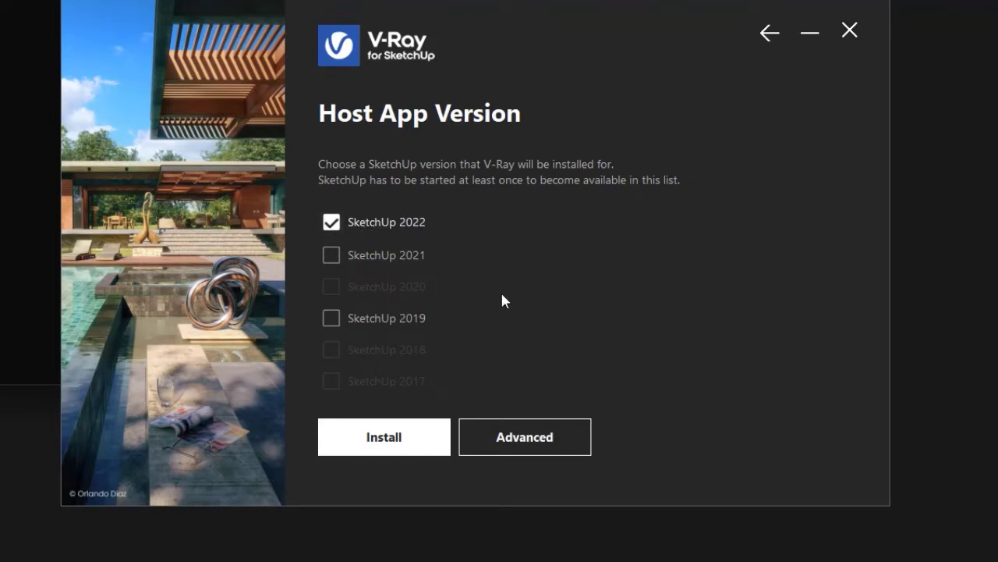
click(381, 438)
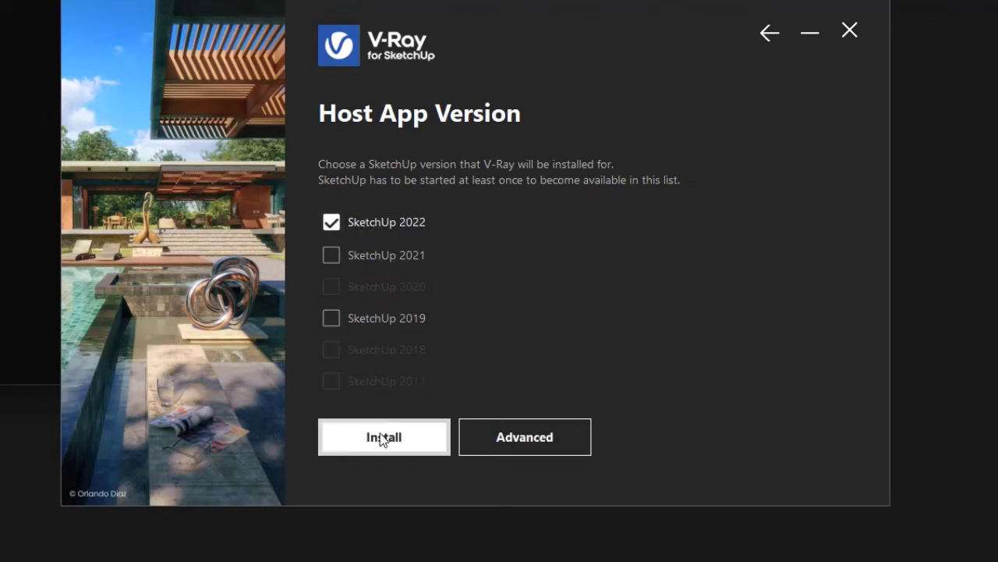
click(383, 439)
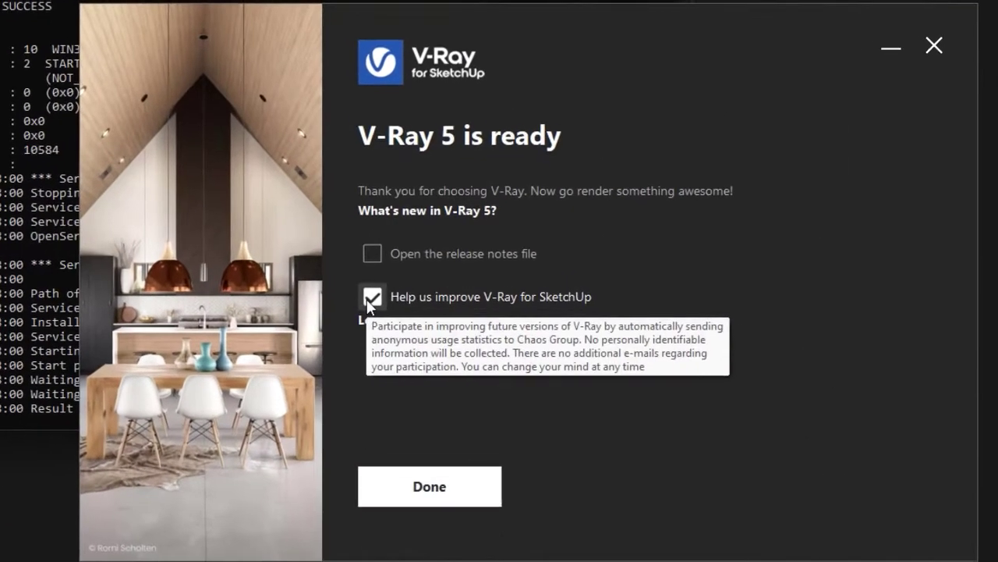
click(372, 297)
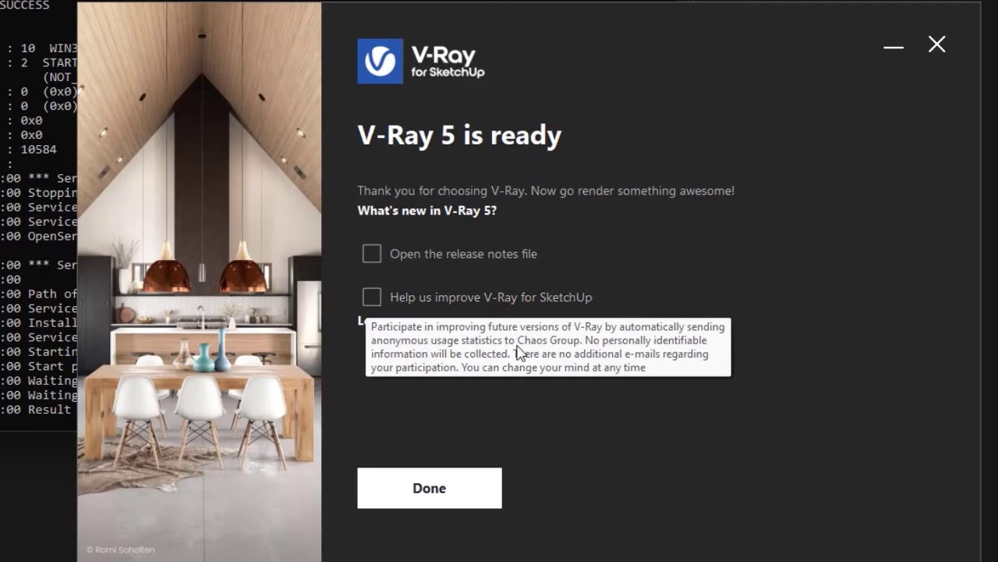
click(427, 486)
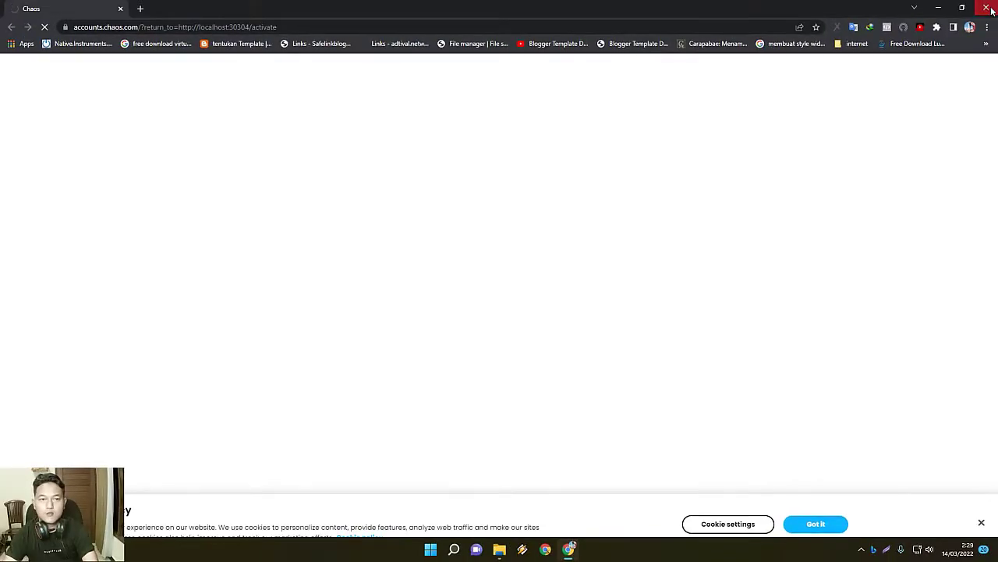
Close the browser the installer opened and open Crack > Readme in Notepad.
click(985, 7)
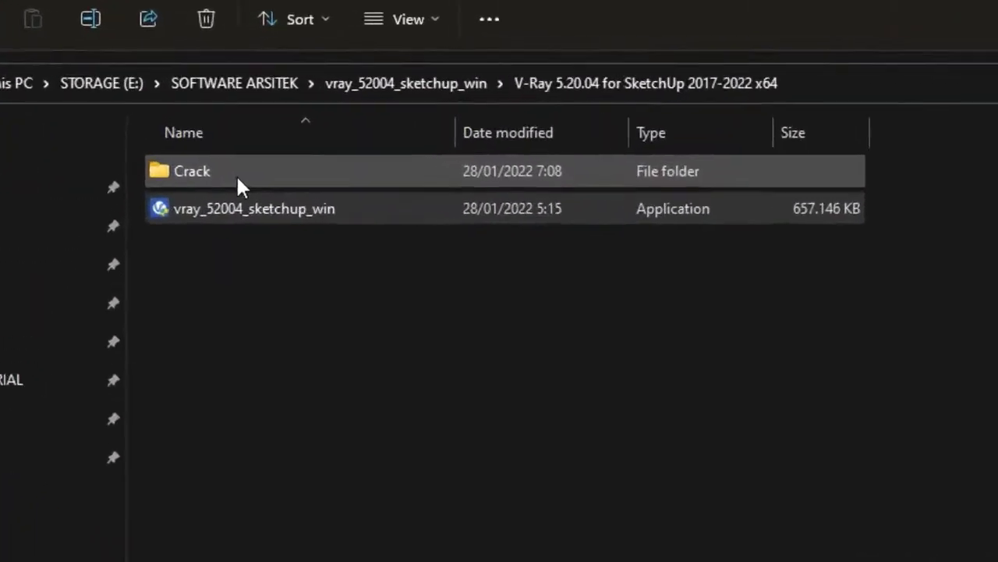
double_click(240, 176)
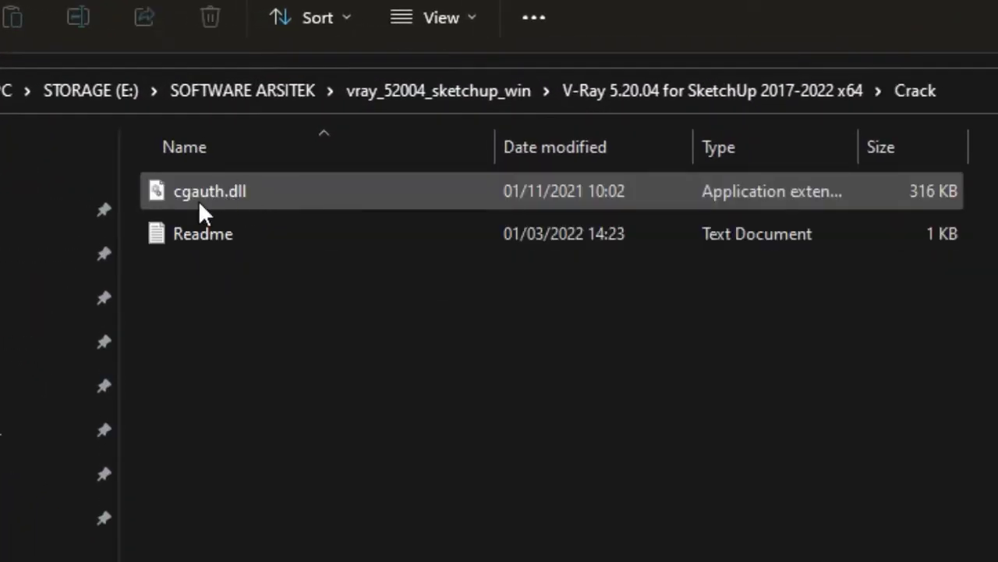
double_click(202, 237)
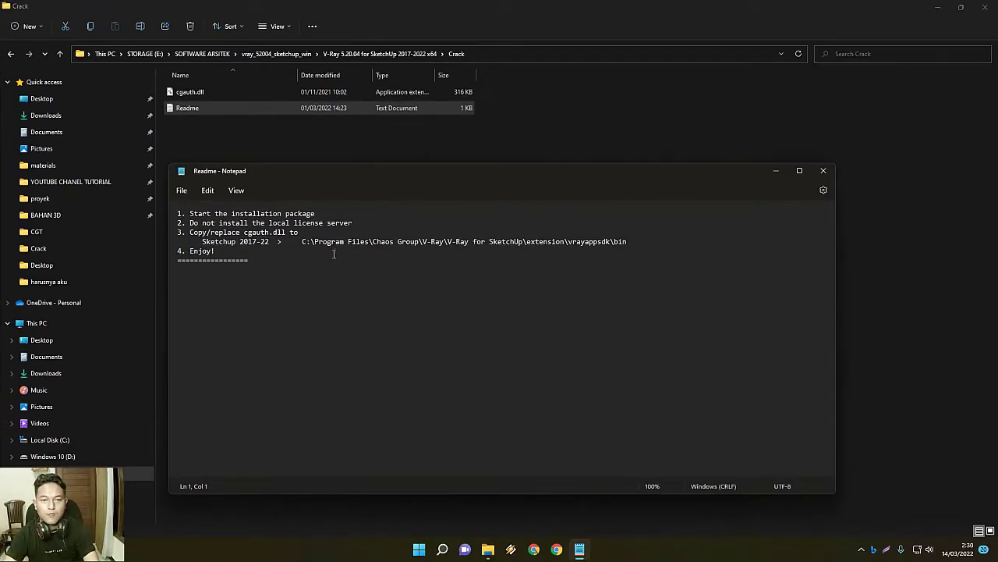
Copy the vrayappsdk\bin path from the Readme and open a new File Explorer window.
drag(303, 241, 568, 237)
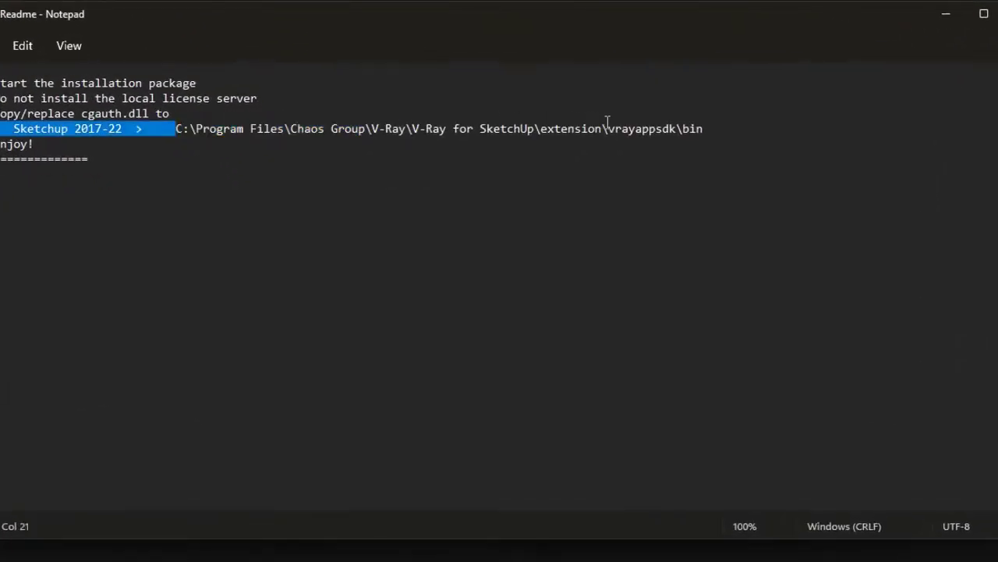
drag(607, 123, 705, 131)
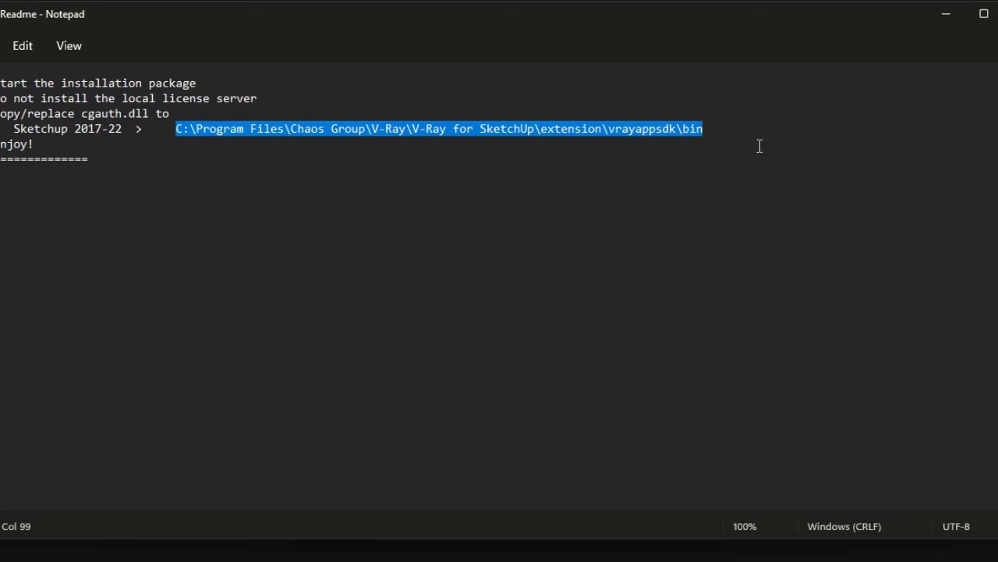
right_click(612, 129)
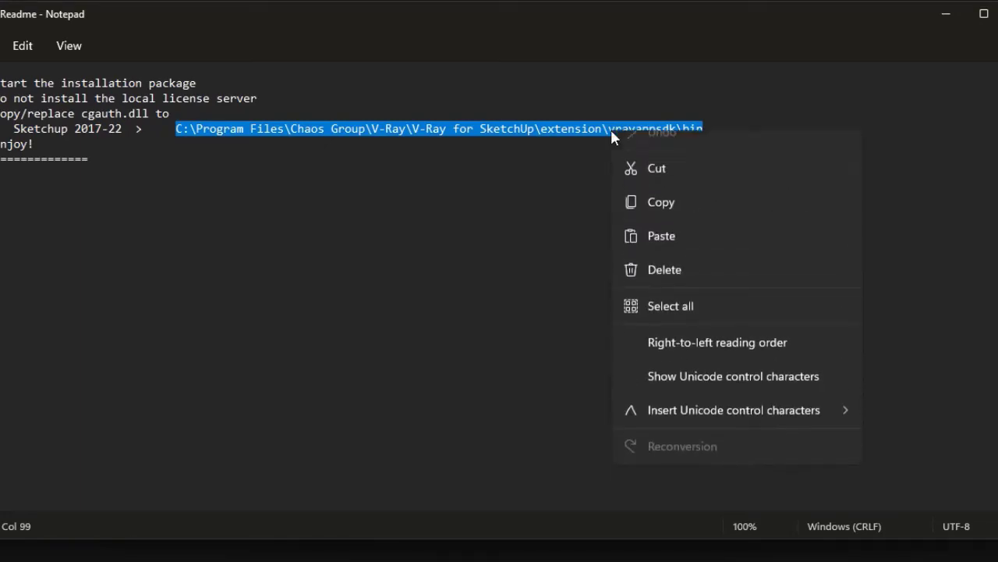
click(665, 221)
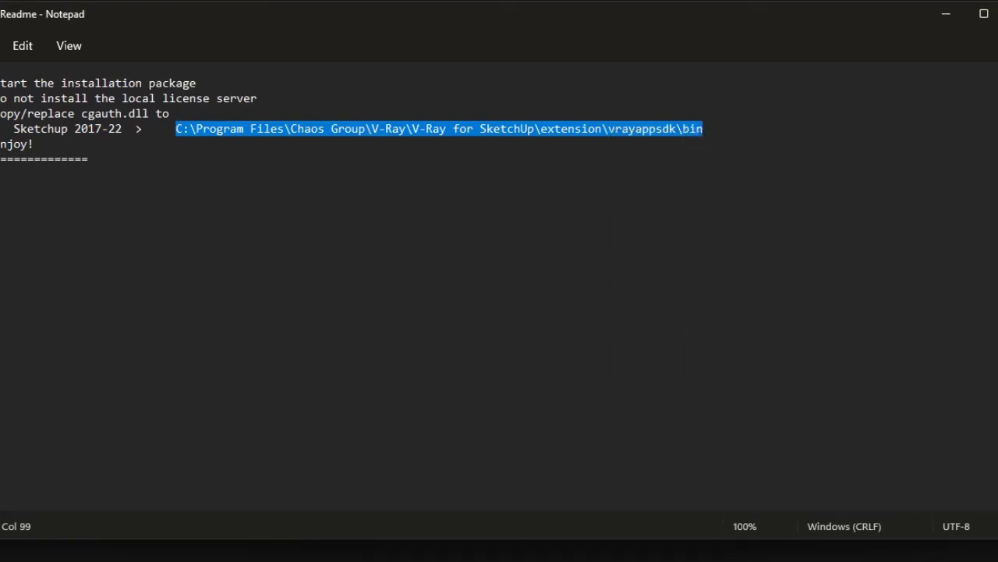
right_click(488, 549)
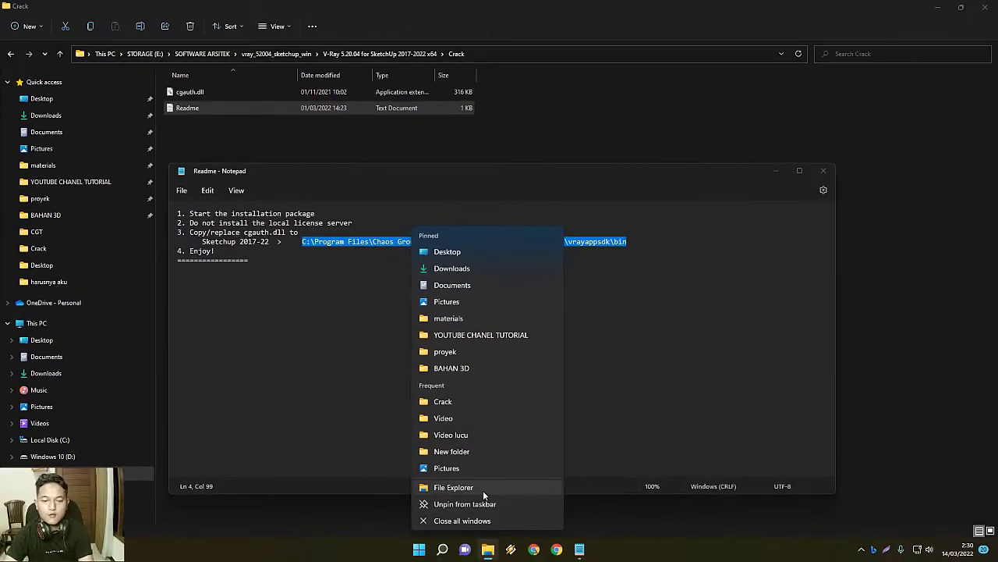
click(483, 487)
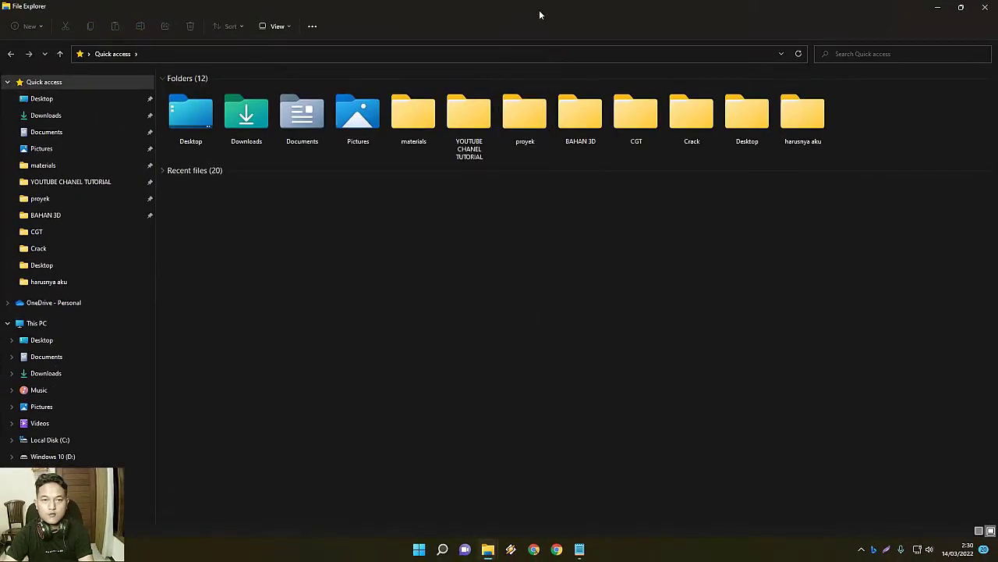
Navigate the new Explorer window to the pasted vrayappsdk\bin folder.
drag(539, 10, 499, 198)
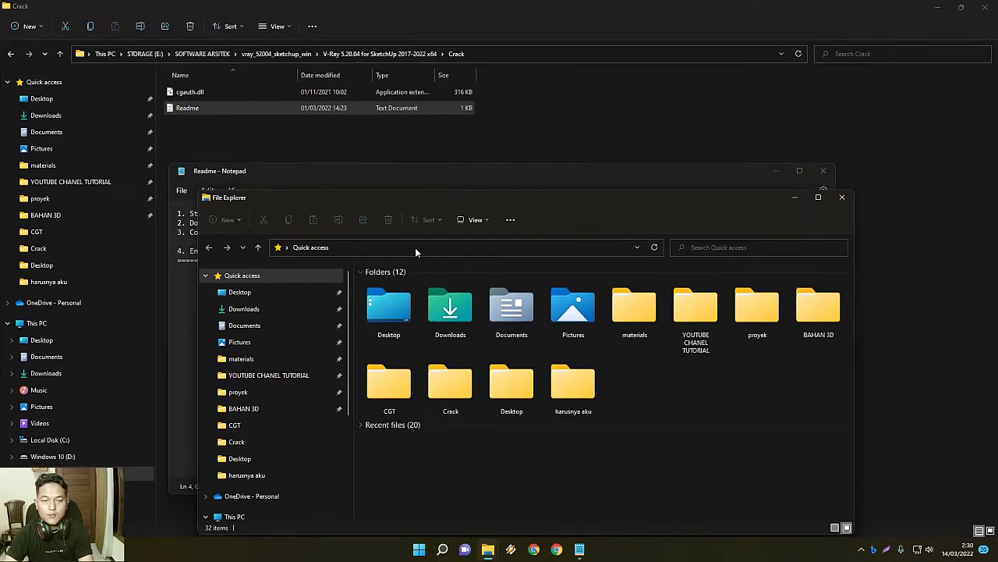
click(415, 247)
right_click(440, 246)
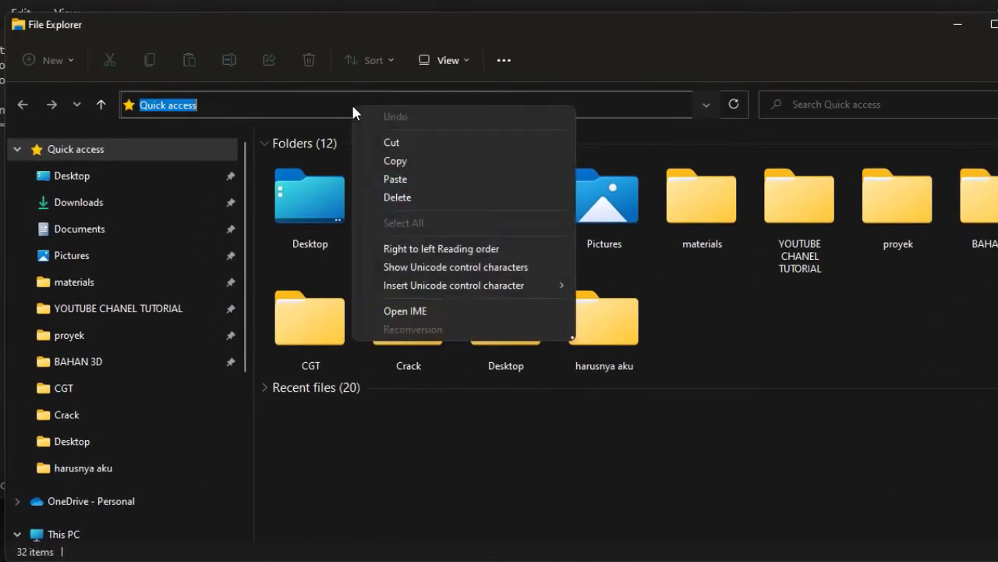
click(407, 179)
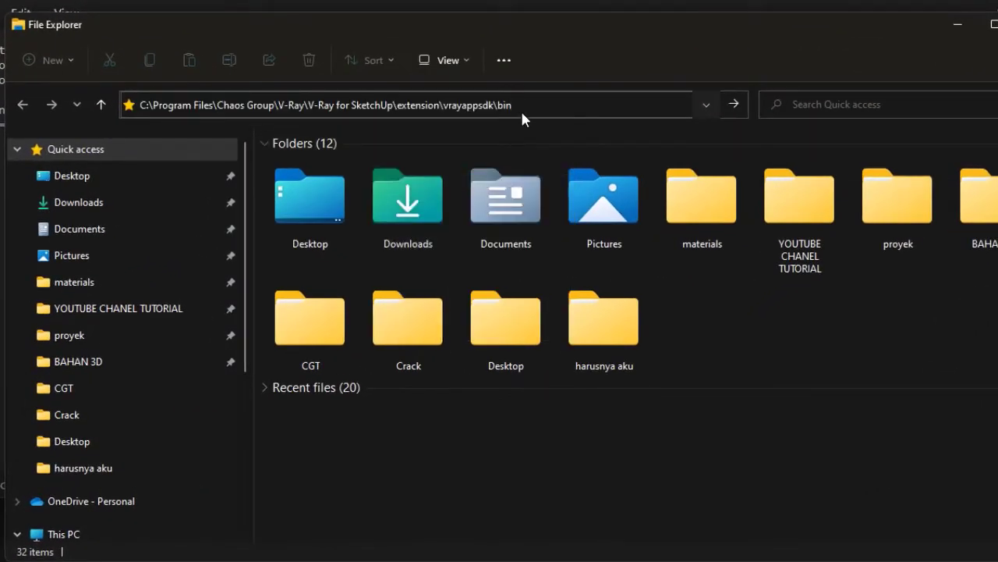
key(Return)
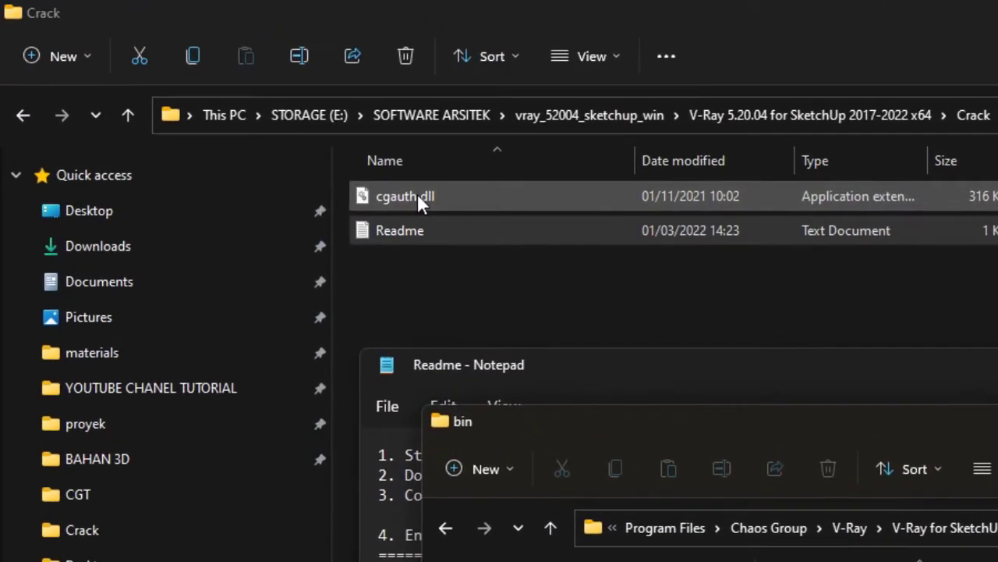
Copy cgauth.dll from Crack into bin, replacing the existing file with administrator permission.
mouse_move(419, 200)
mouse_down()
mouse_move(436, 201)
mouse_move(723, 410)
mouse_up()
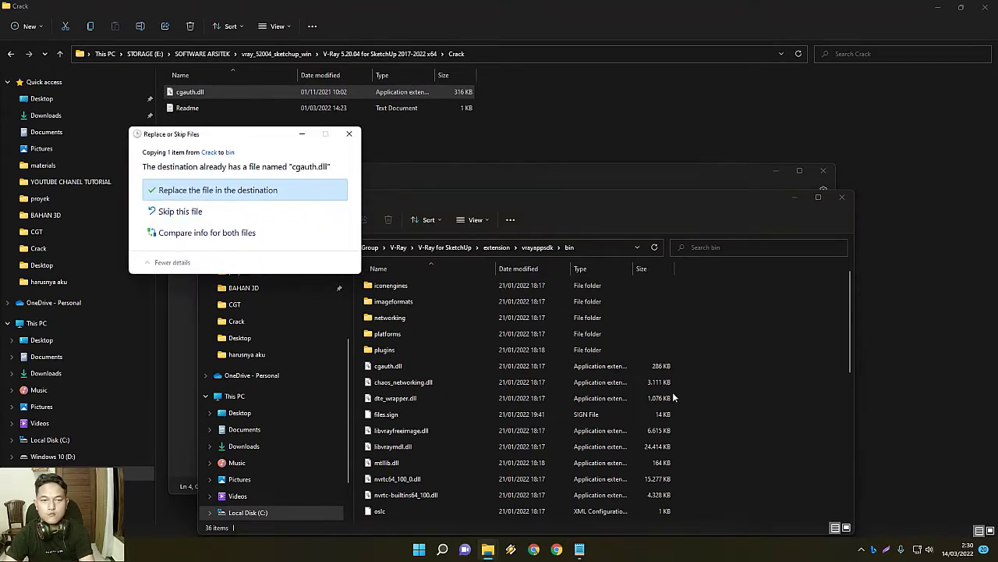
click(247, 191)
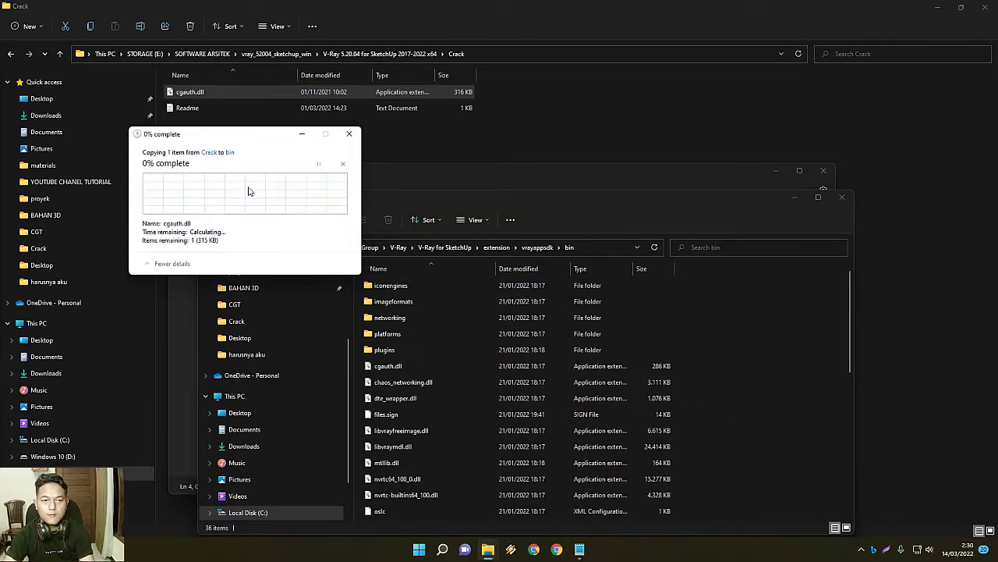
click(220, 205)
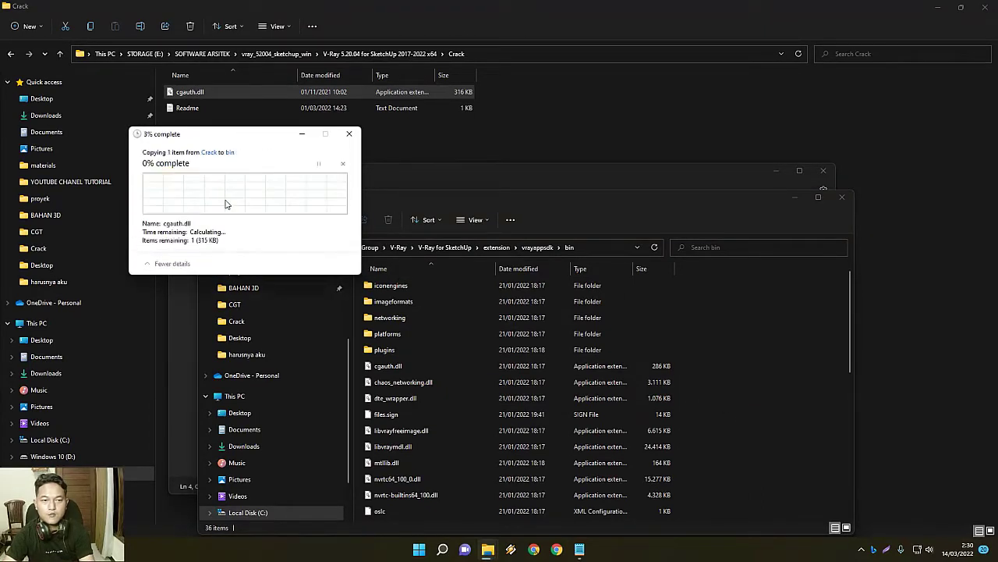
Close the bin folder, the Readme in Notepad, and the Crack folder window.
click(840, 198)
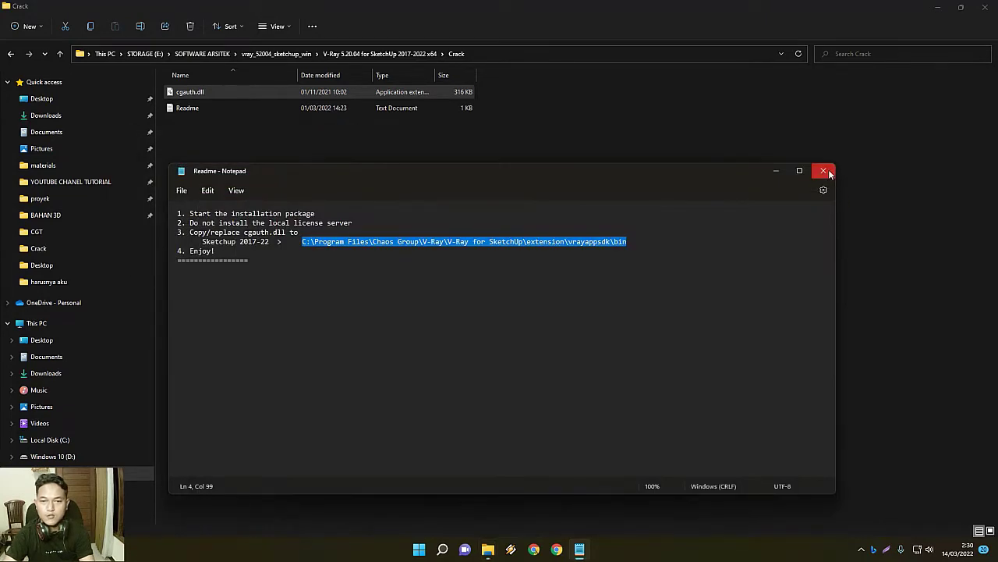
click(825, 171)
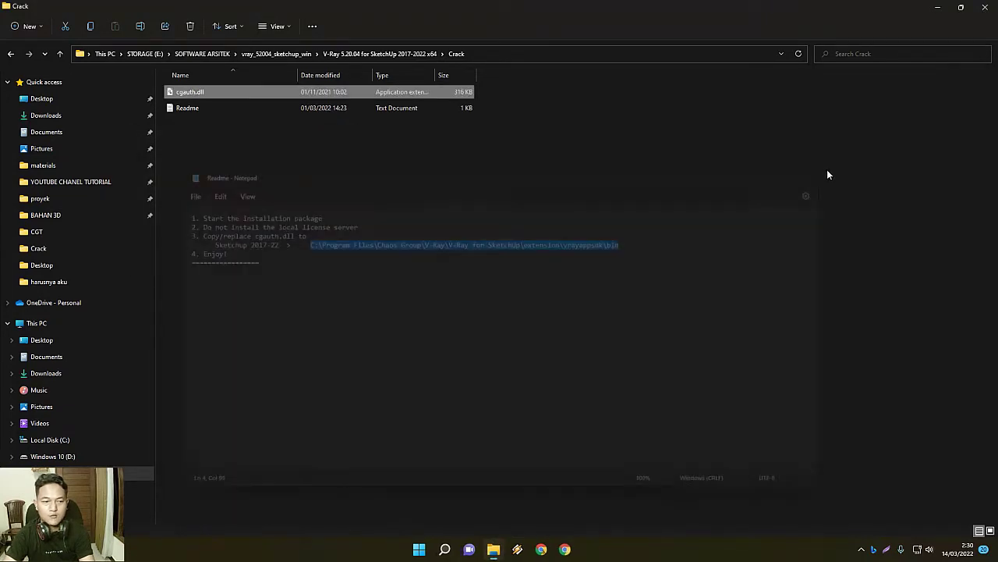
click(986, 7)
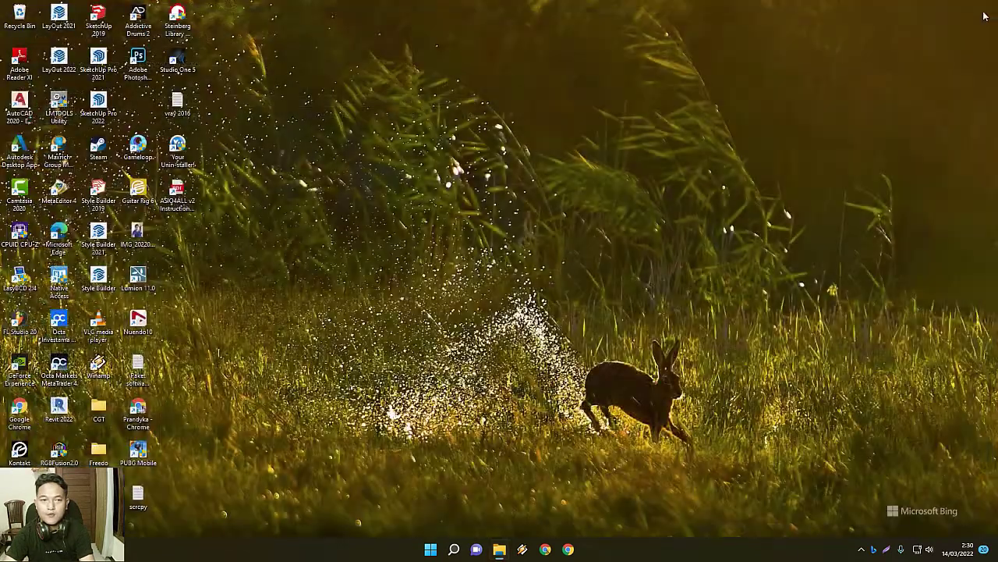
Refresh the desktop, launch SketchUp Pro 2022, and start a new model from a template.
right_click(587, 147)
click(591, 149)
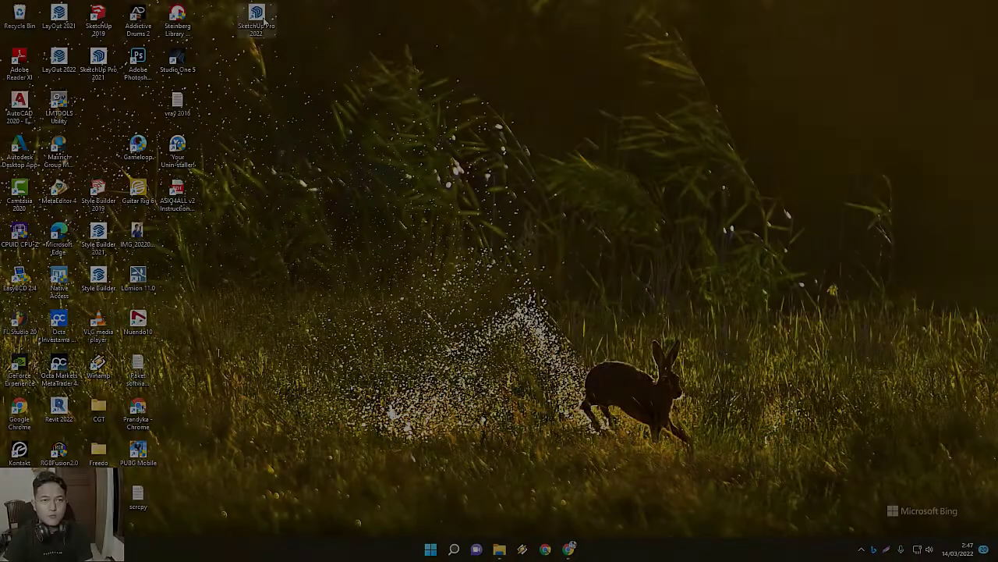
double_click(256, 18)
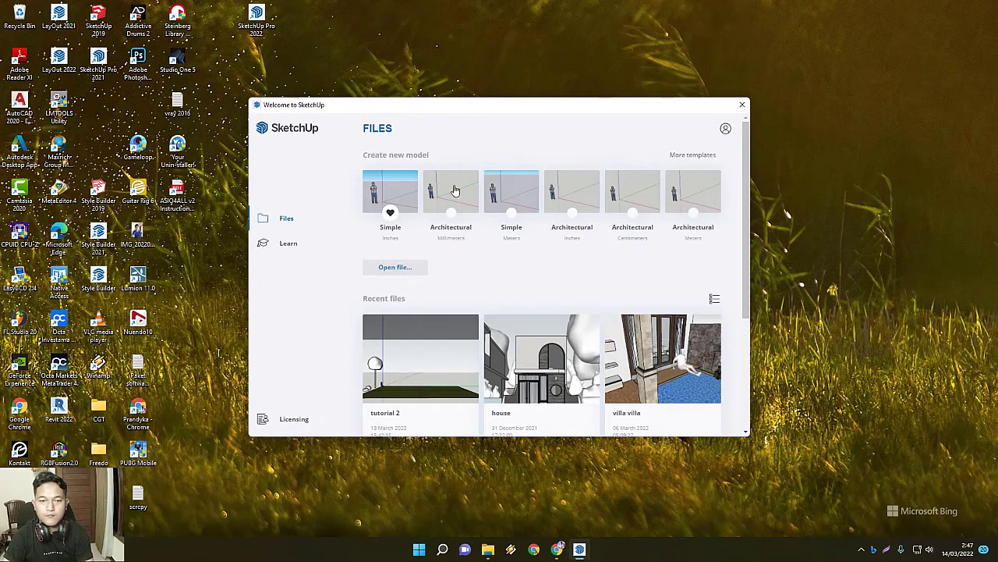
click(456, 188)
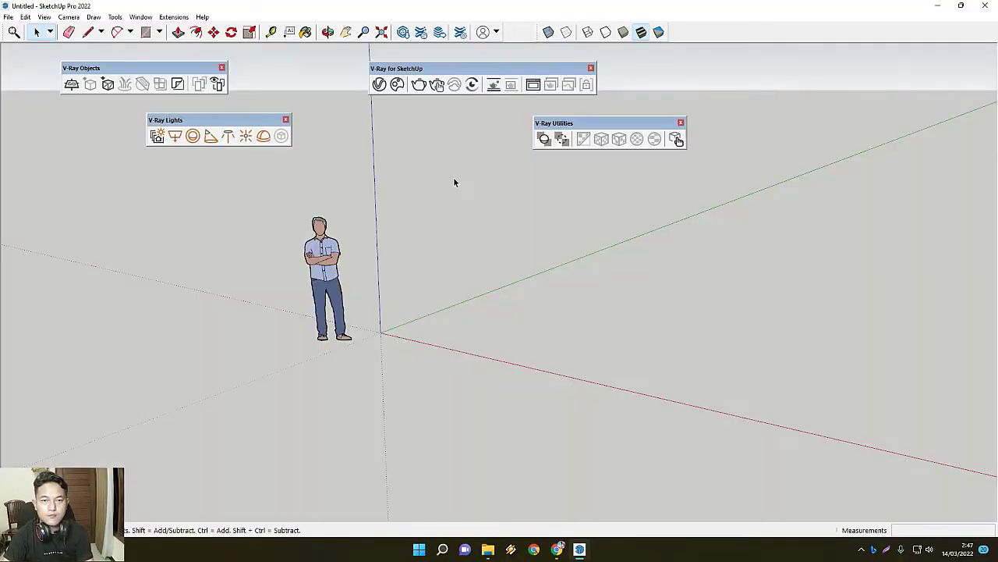
Dock the V-Ray Utilities toolbar beside the main V-Ray for SketchUp toolbar.
drag(468, 69, 469, 56)
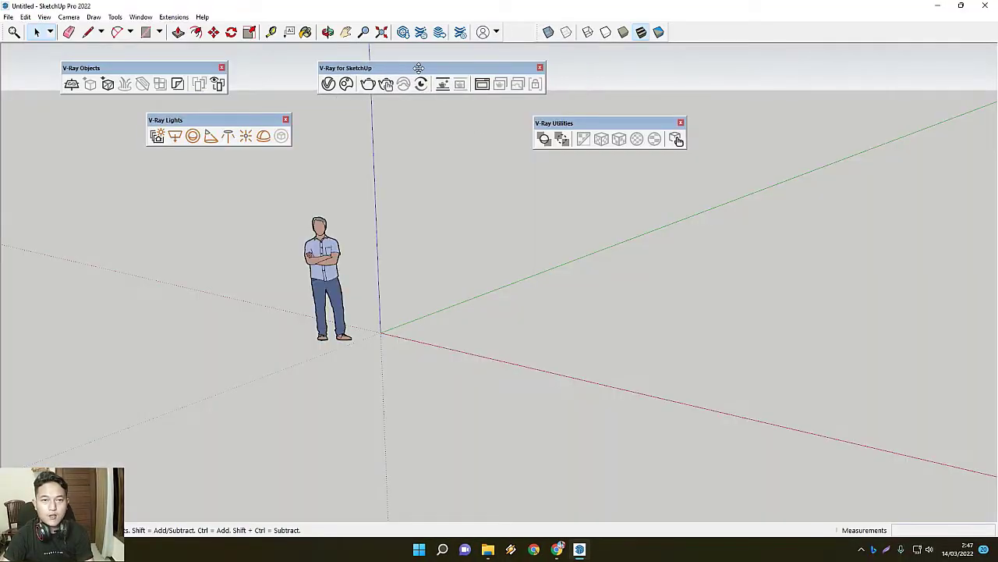
drag(556, 125, 620, 55)
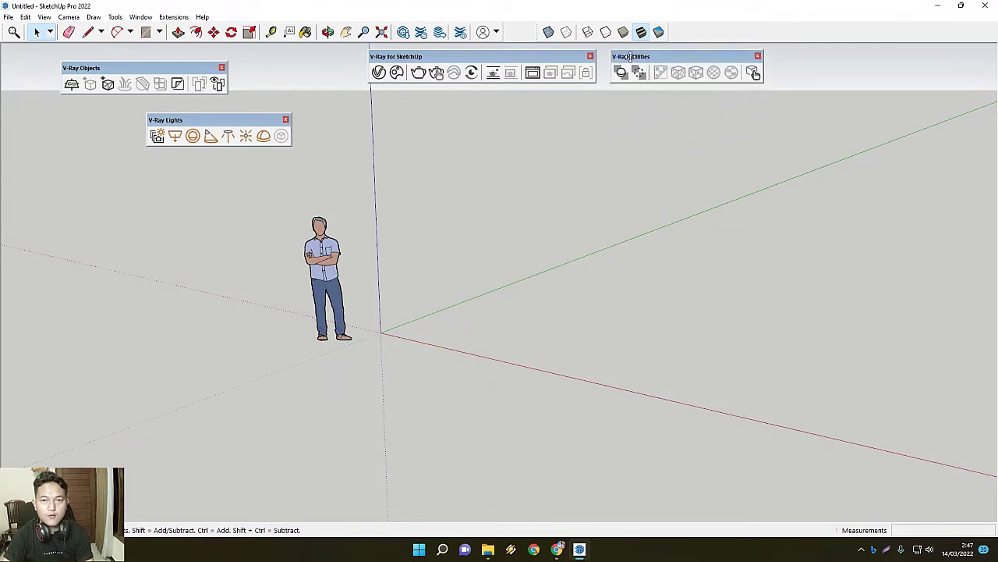
scroll(473, 172, down, 1)
scroll(538, 183, down, 1)
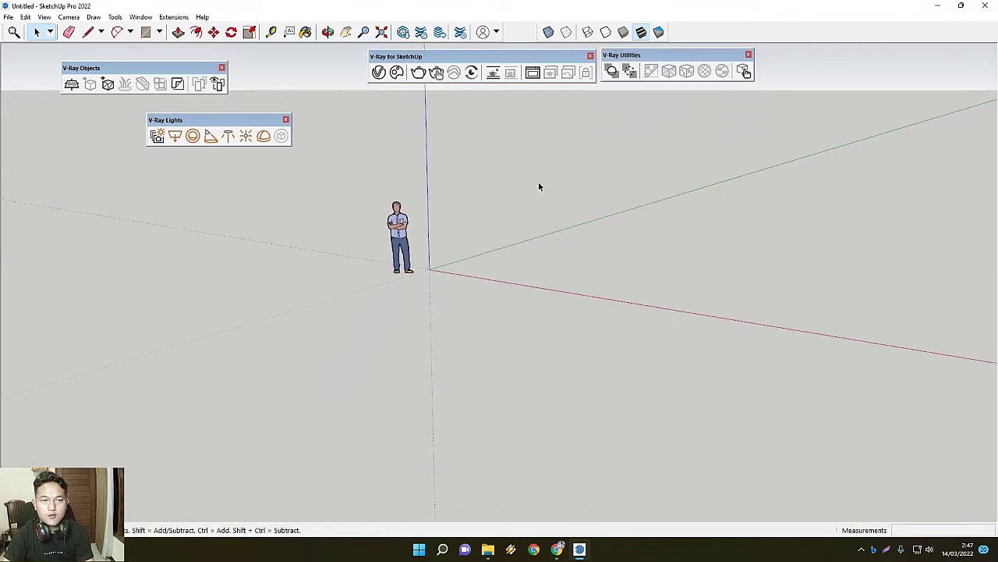
scroll(499, 199, up, 1)
scroll(461, 168, up, 1)
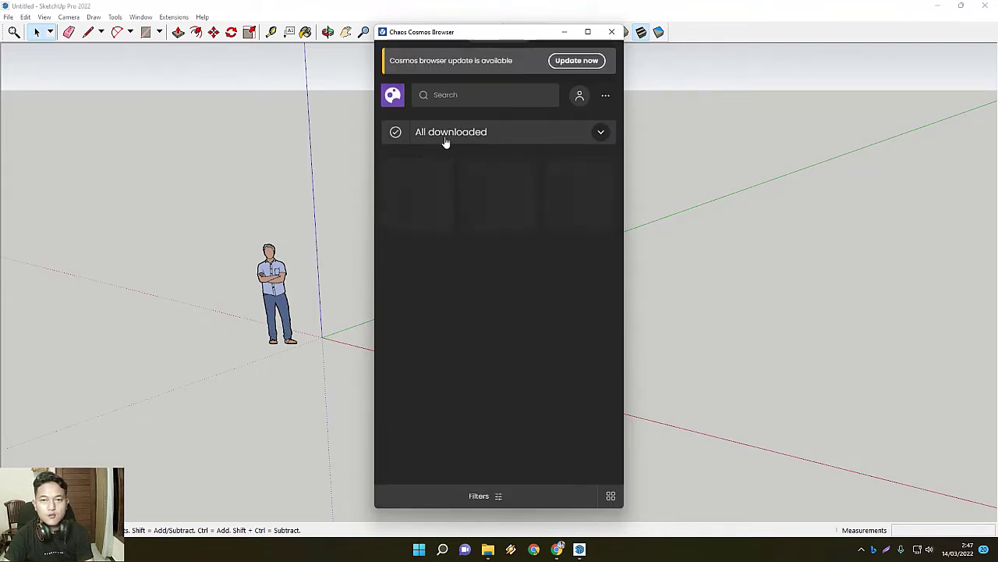
Check the signed-in account, then widen and reposition the Cosmos browser window.
click(574, 95)
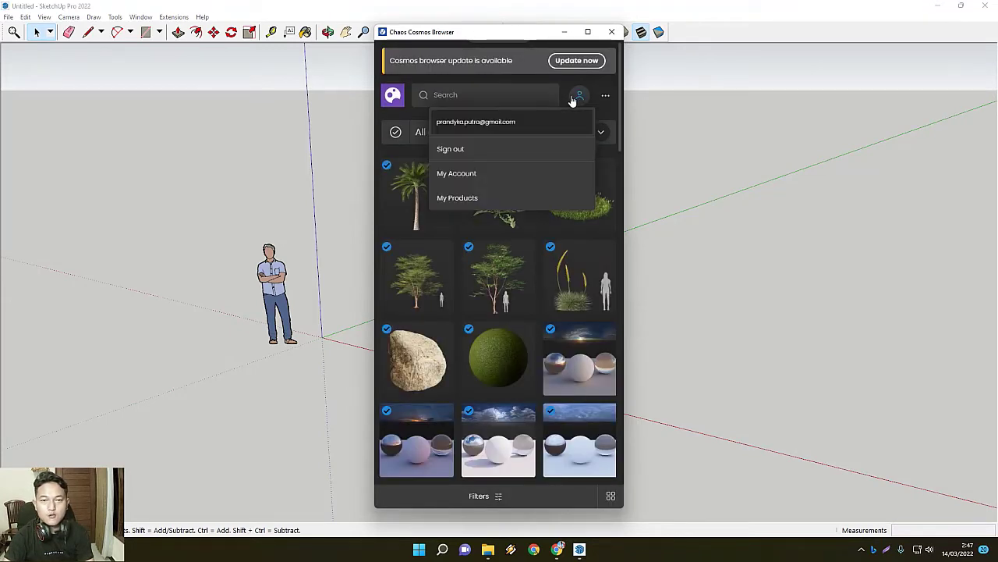
click(577, 96)
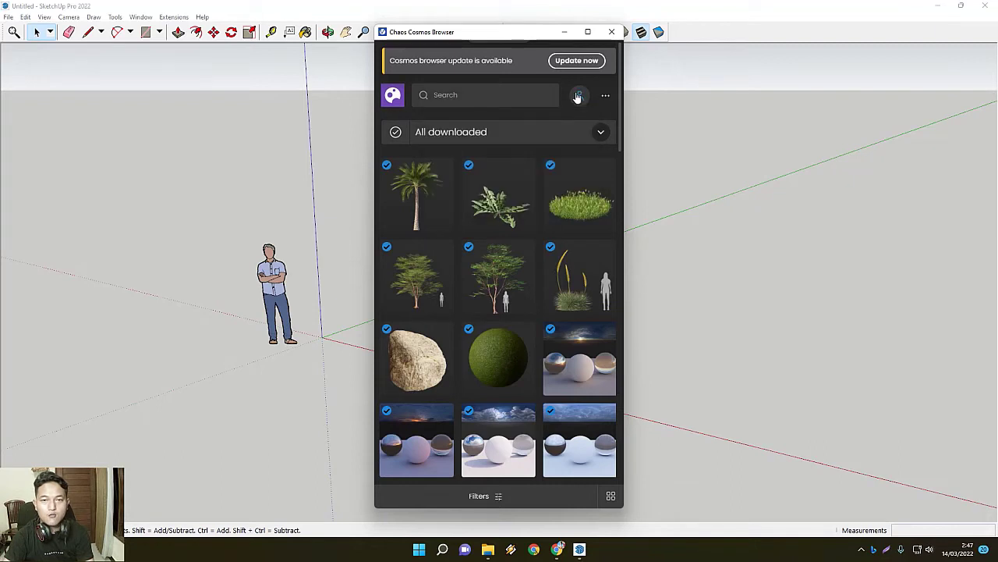
click(577, 97)
click(578, 97)
drag(375, 188, 7, 187)
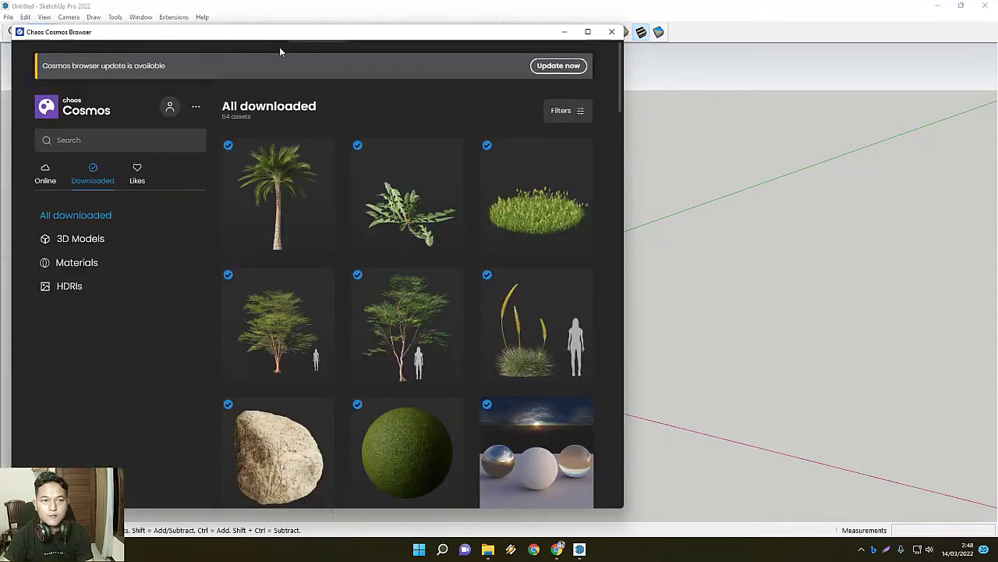
drag(280, 33, 545, 8)
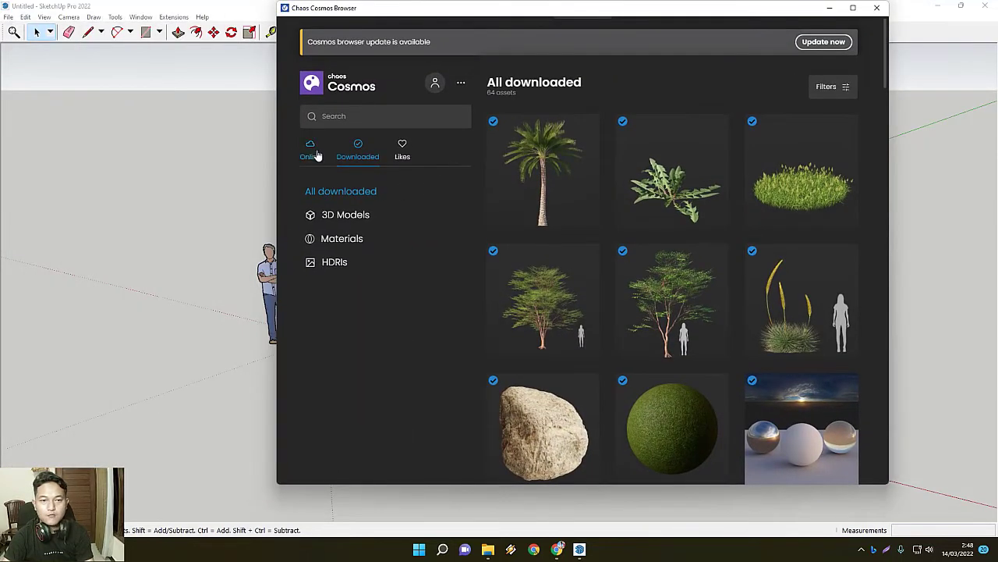
Browse the online Vegetation models.
click(317, 154)
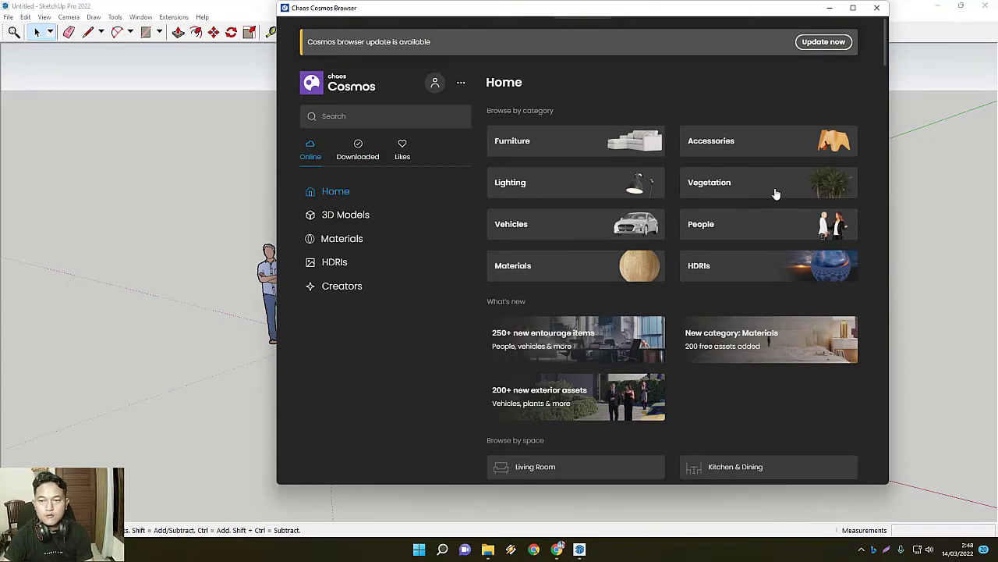
click(776, 194)
scroll(585, 250, down, 1)
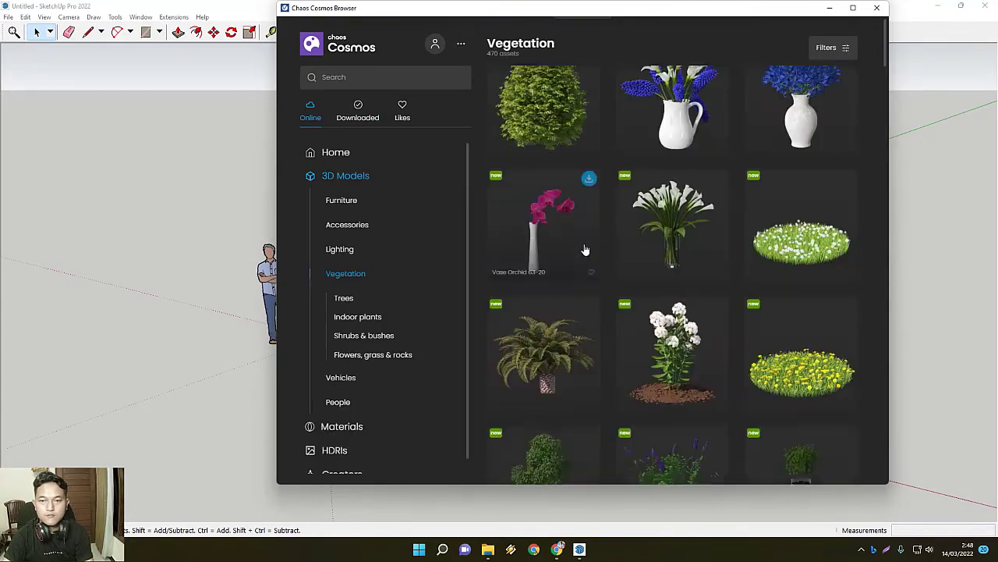
scroll(586, 249, down, 3)
scroll(583, 245, down, 3)
scroll(583, 245, down, 3)
scroll(604, 231, down, 3)
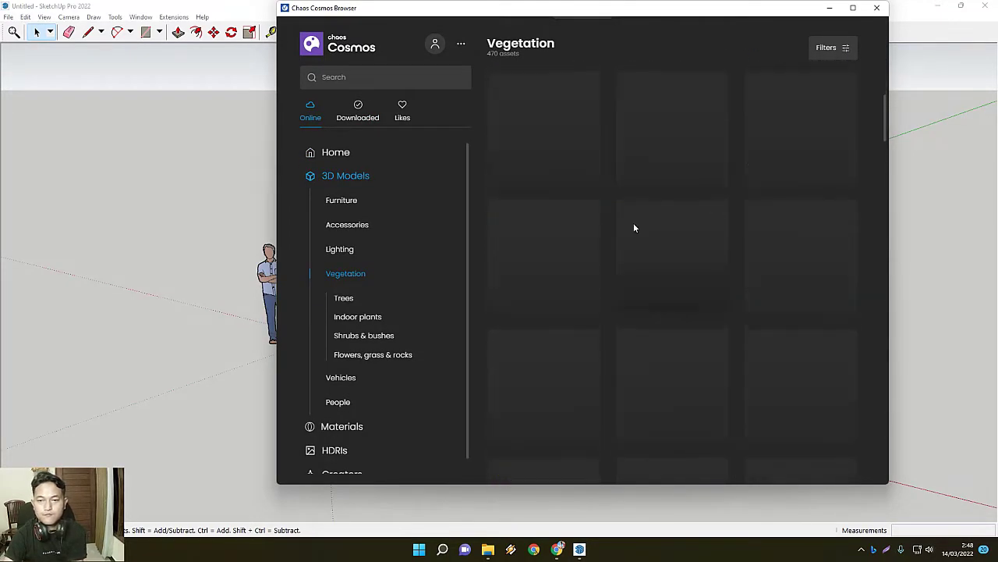
scroll(641, 216, up, 5)
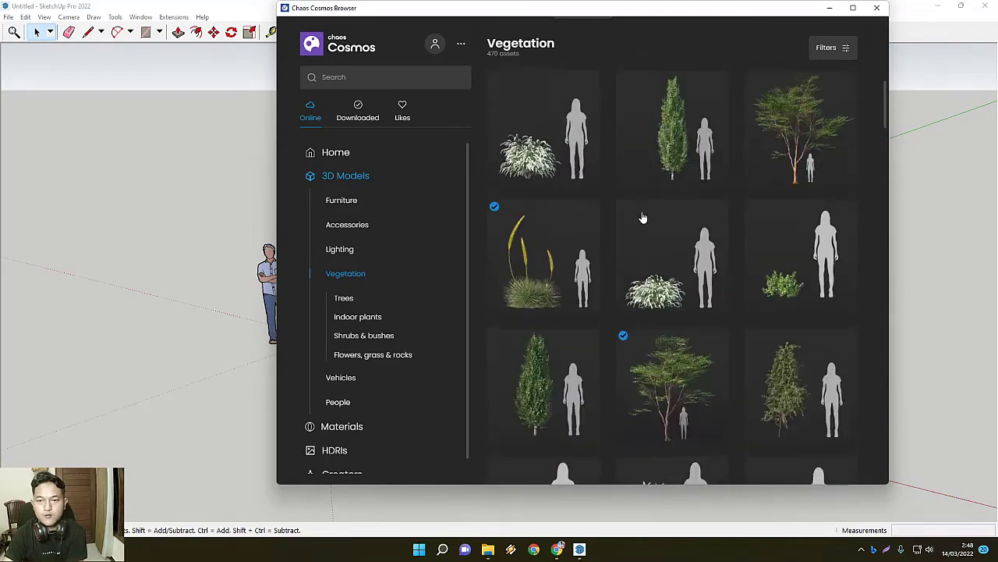
scroll(644, 215, up, 5)
scroll(644, 214, up, 3)
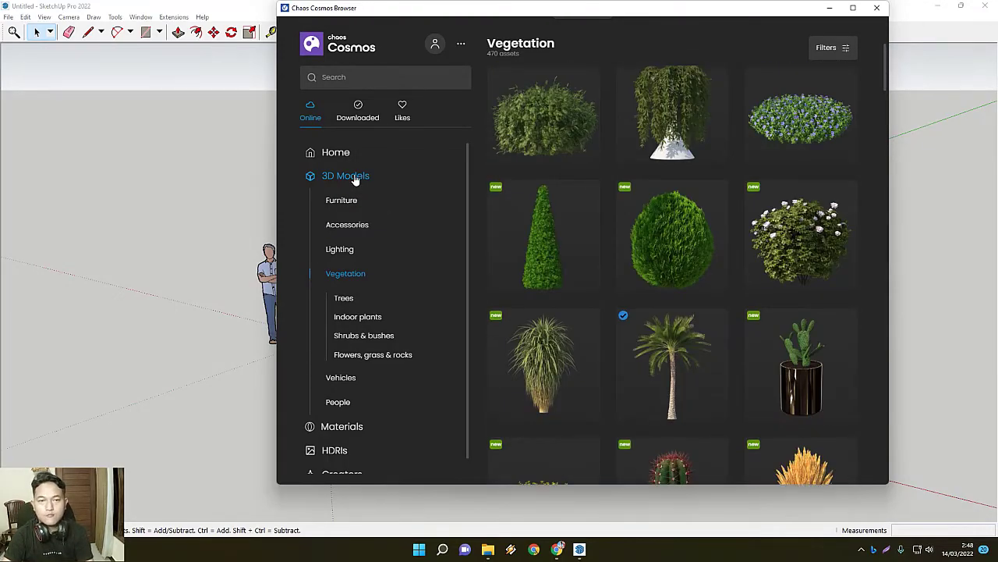
Switch to downloaded assets, view all 3D Models, then the Materials holding one Ground material.
click(369, 117)
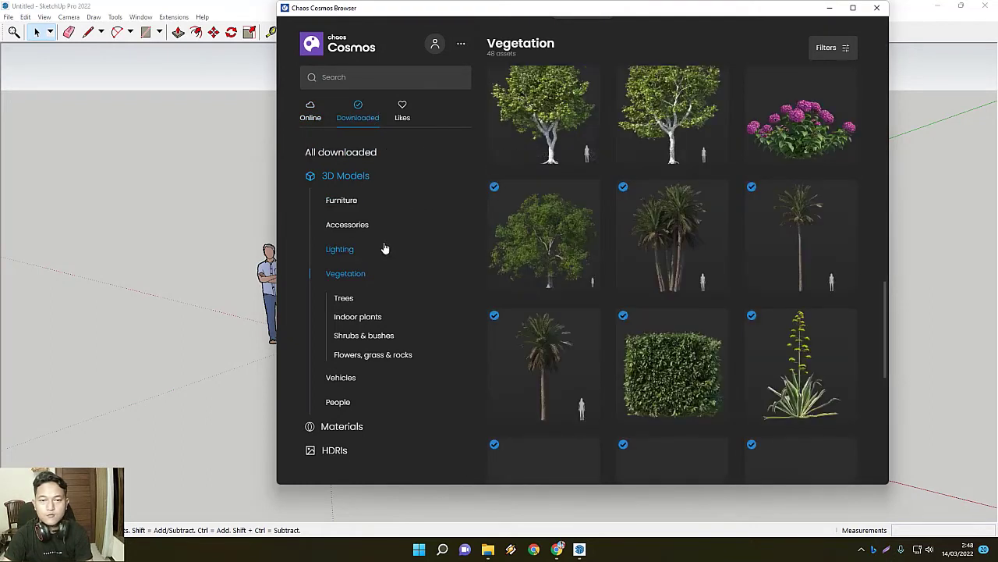
scroll(384, 248, down, 3)
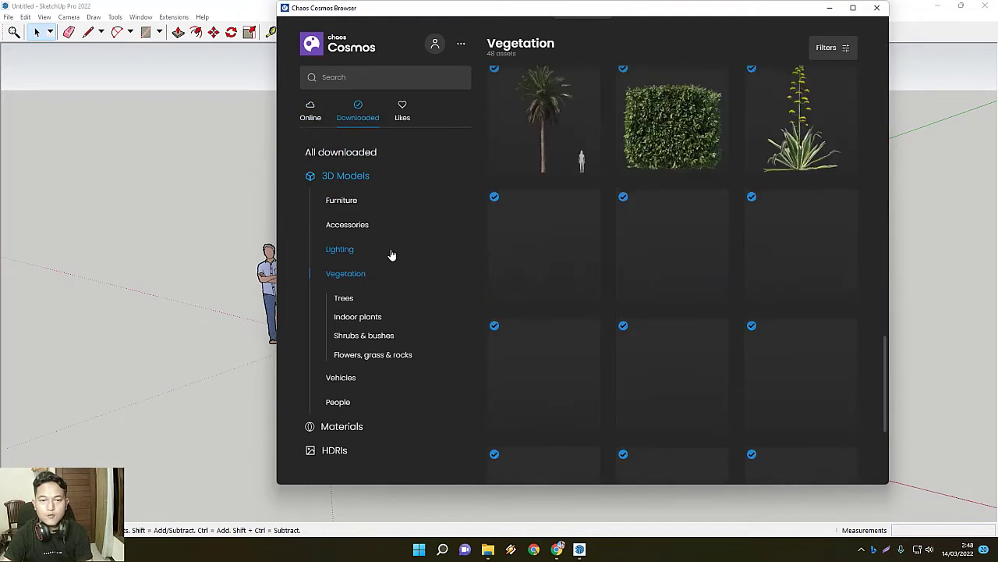
click(358, 178)
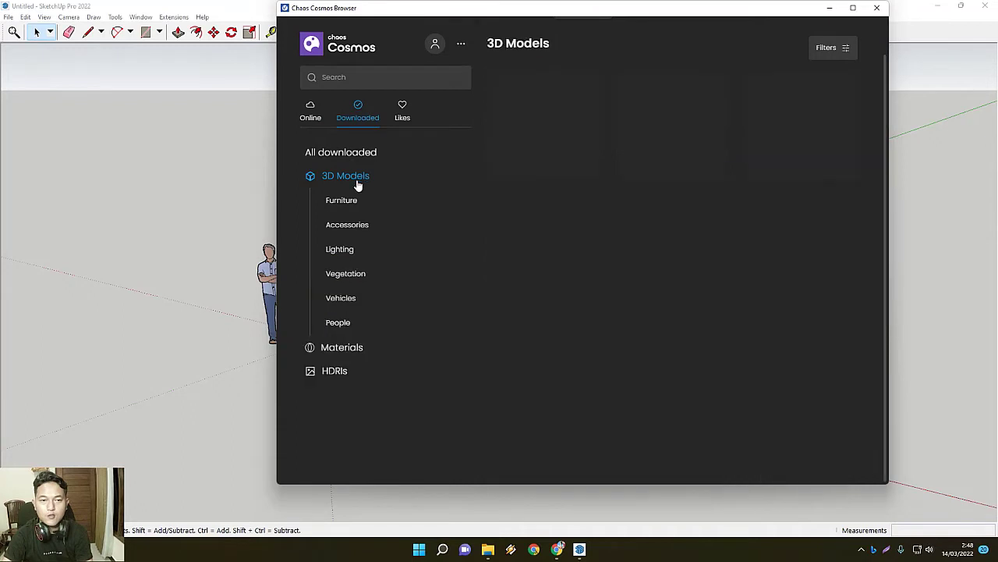
click(341, 348)
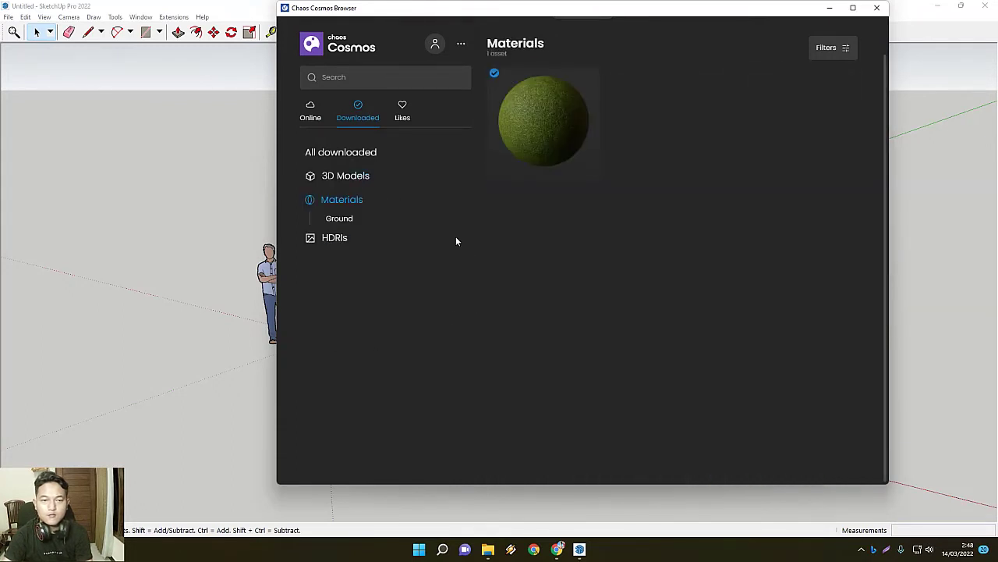
Scroll the 200 online Materials down to the wood finishes, then close Chaos Cosmos.
click(312, 115)
scroll(359, 273, down, 3)
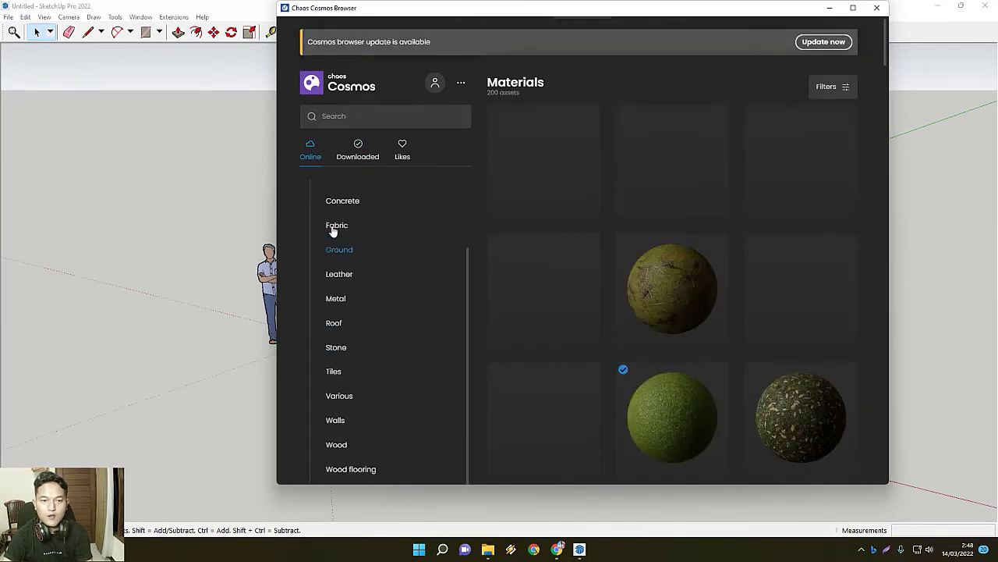
scroll(333, 230, up, 2)
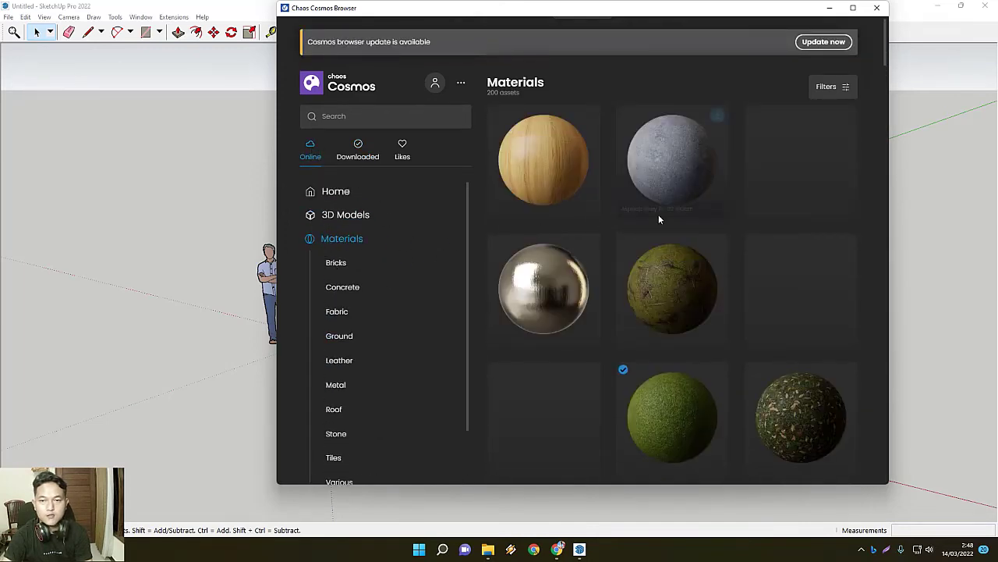
scroll(652, 218, down, 2)
scroll(645, 220, down, 3)
scroll(646, 221, down, 1)
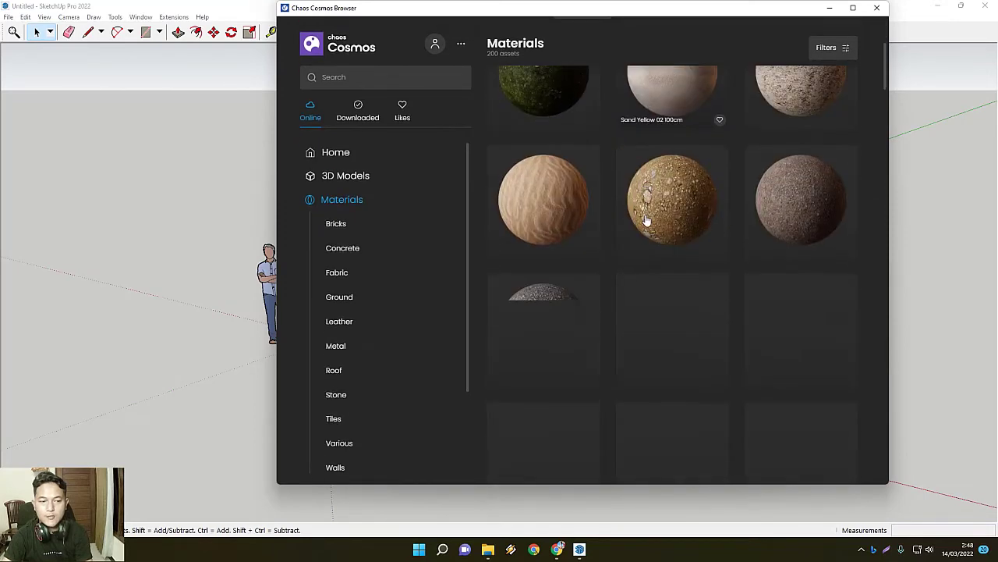
scroll(663, 215, down, 2)
scroll(664, 218, up, 4)
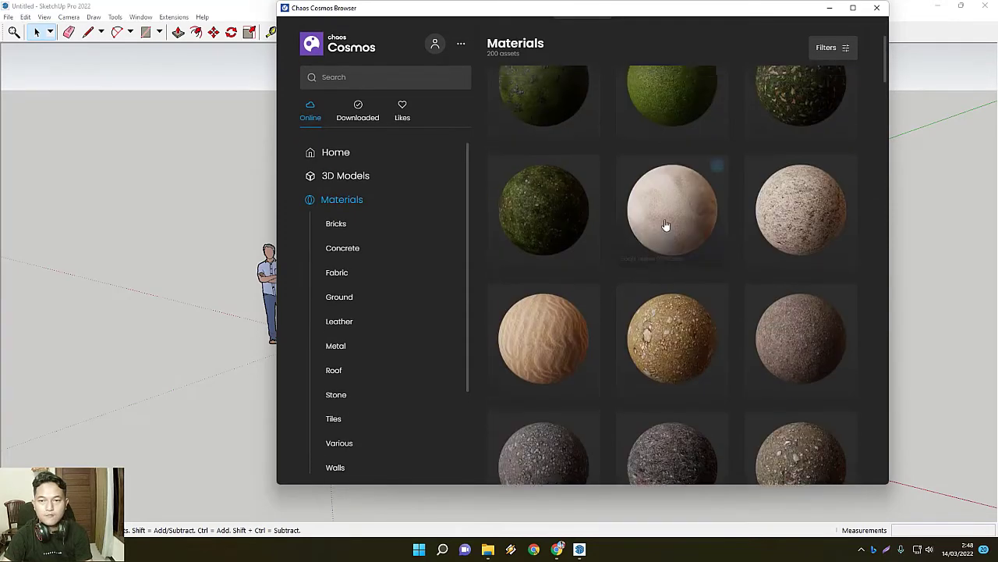
scroll(665, 225, up, 3)
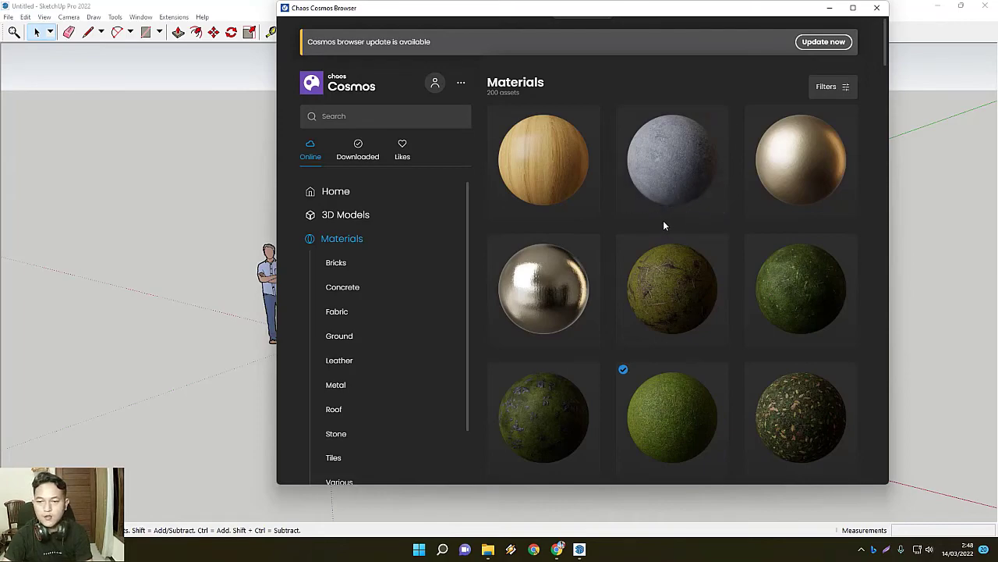
scroll(671, 216, down, 5)
scroll(651, 230, down, 5)
scroll(648, 230, down, 3)
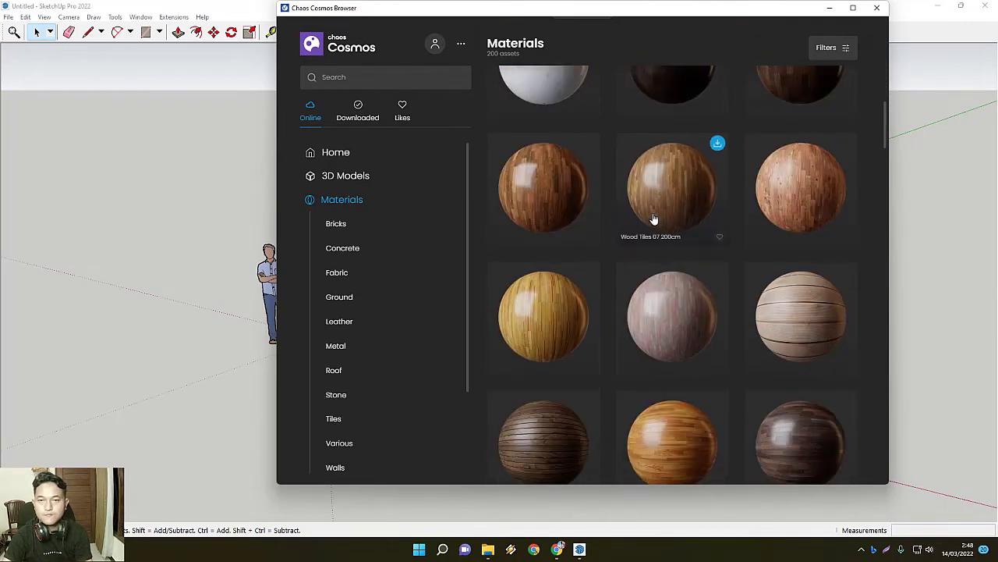
scroll(723, 183, up, 3)
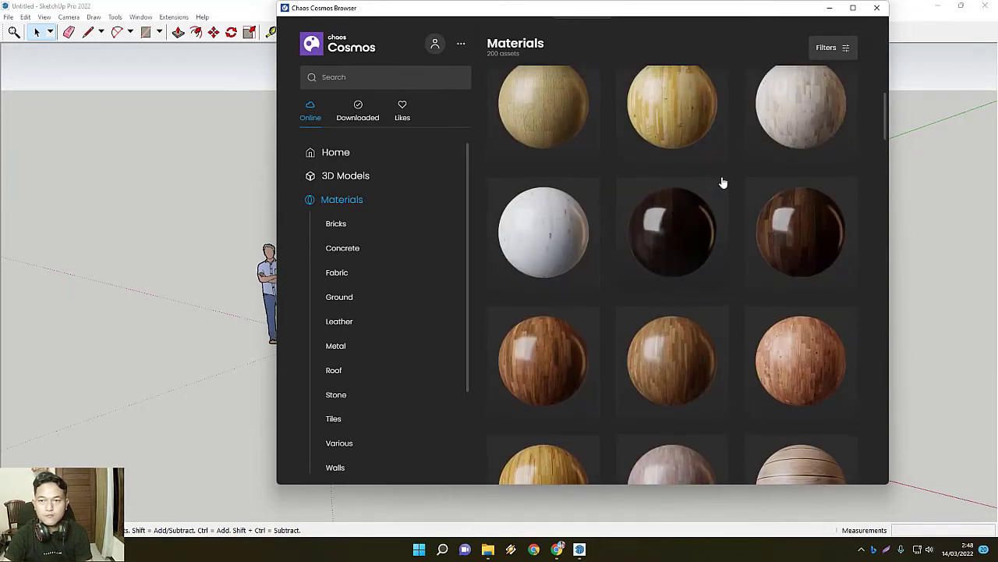
click(878, 8)
scroll(548, 174, down, 2)
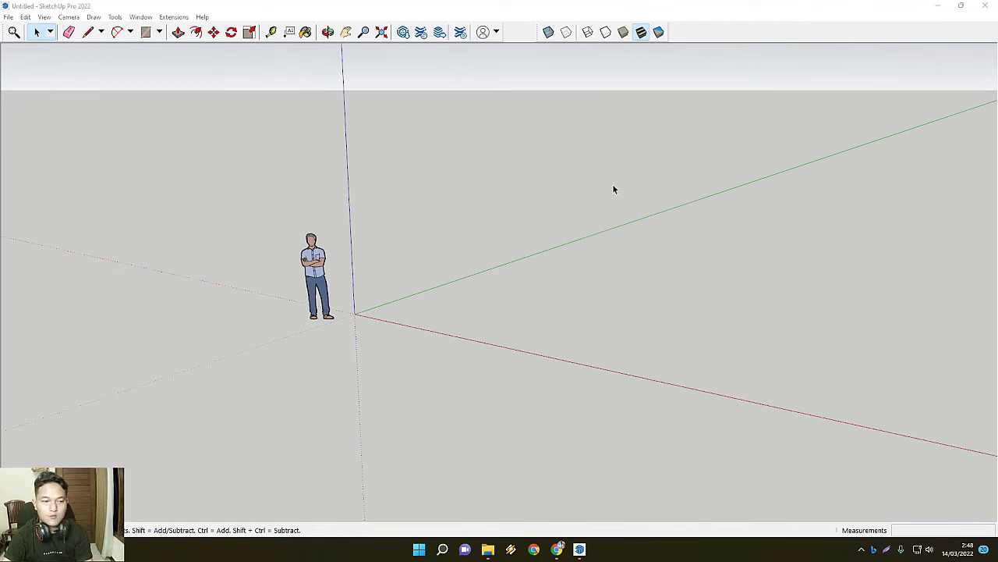
scroll(562, 211, up, 2)
scroll(468, 250, up, 2)
scroll(406, 273, up, 1)
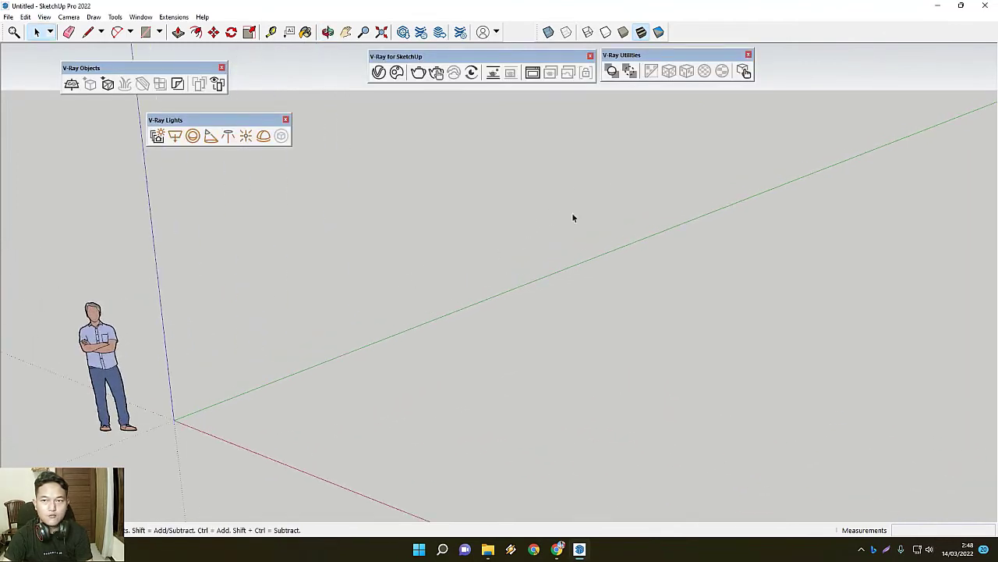